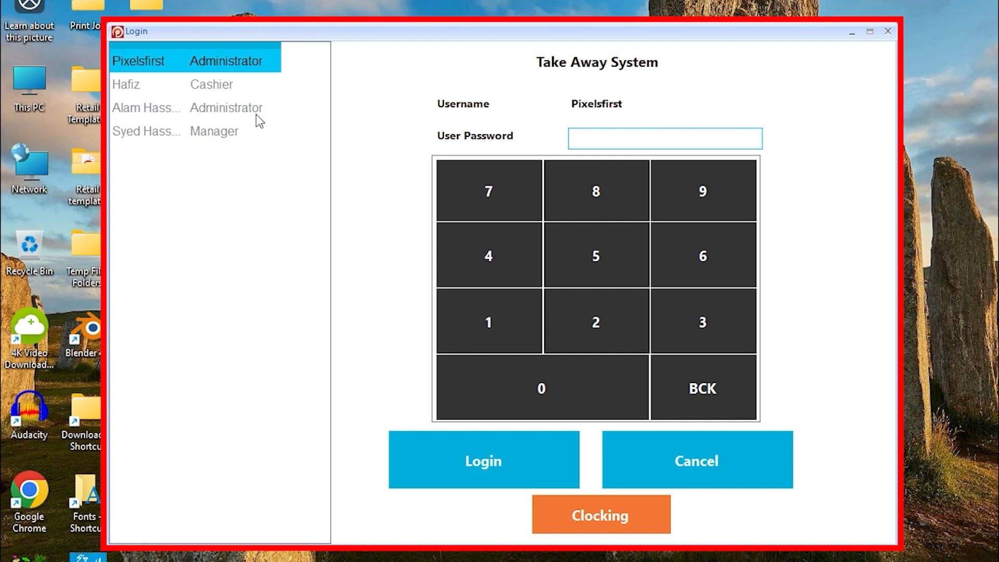
- Log in as the second administrator account by entering its PIN
left_click(239, 107)
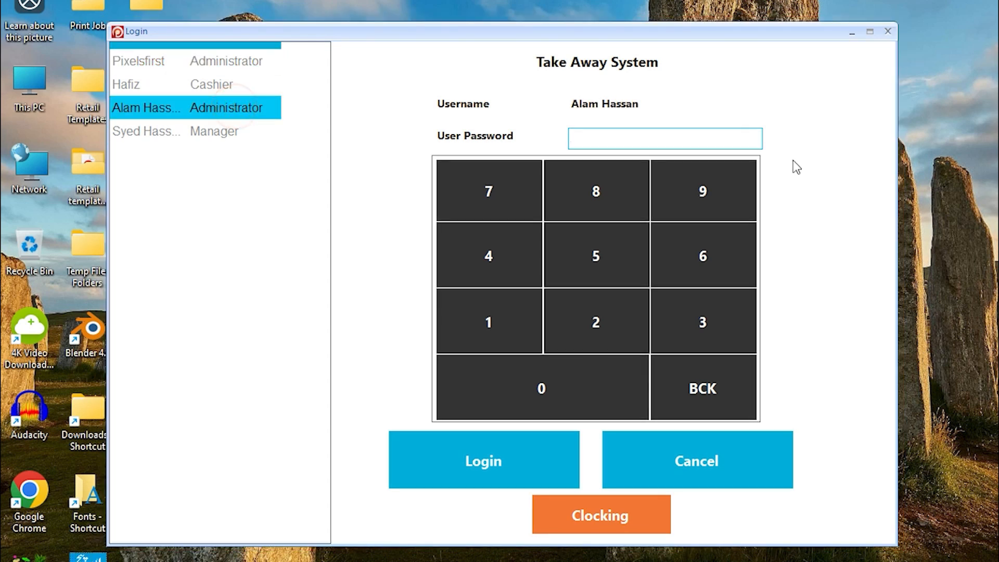
left_click(721, 141)
type("****")
left_click(488, 447)
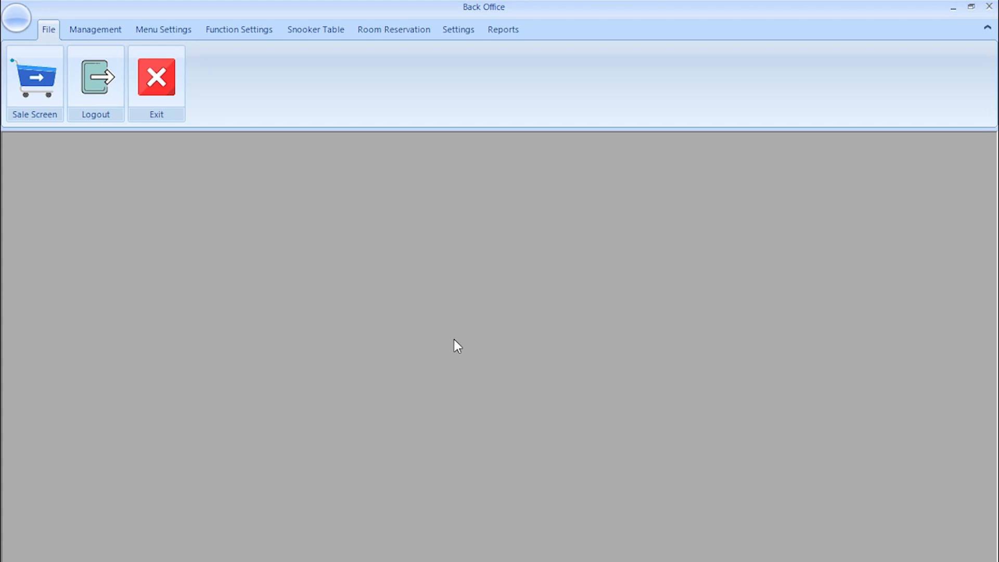
- Open the Category editor, browse Menus 2–4, then return to Menu 1's Burger (all Kinds)
left_click(164, 31)
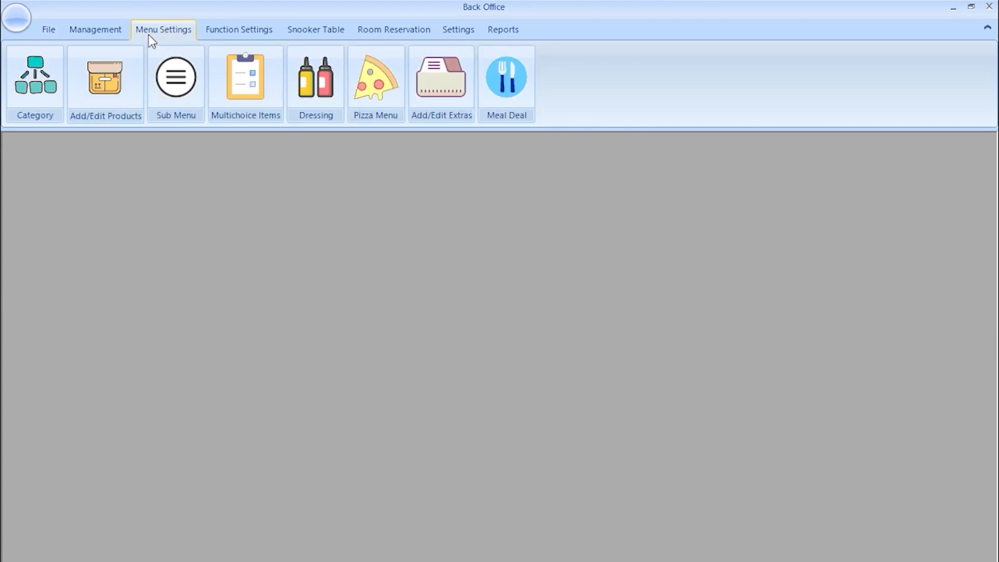
left_click(38, 90)
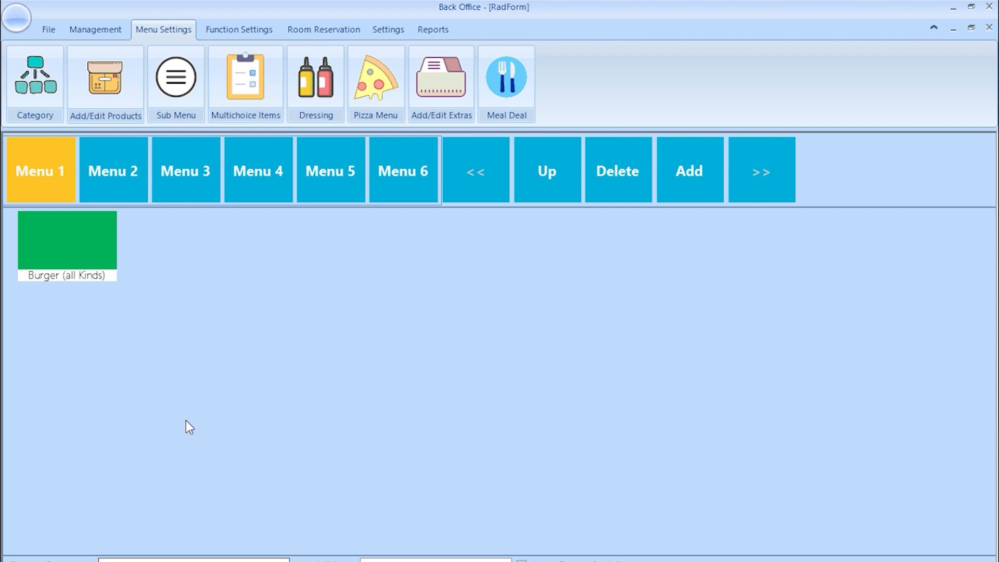
left_click(123, 174)
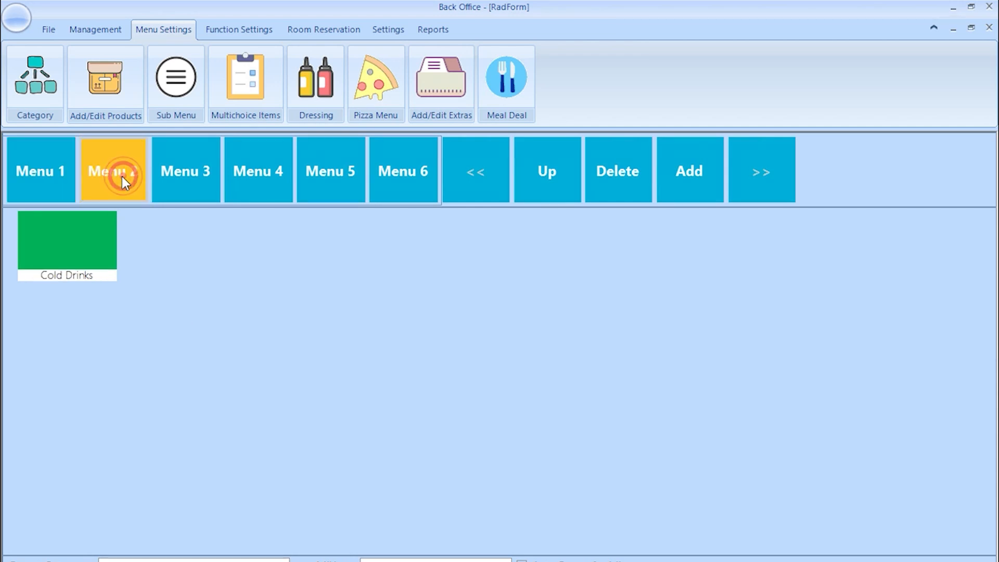
left_click(182, 169)
left_click(286, 168)
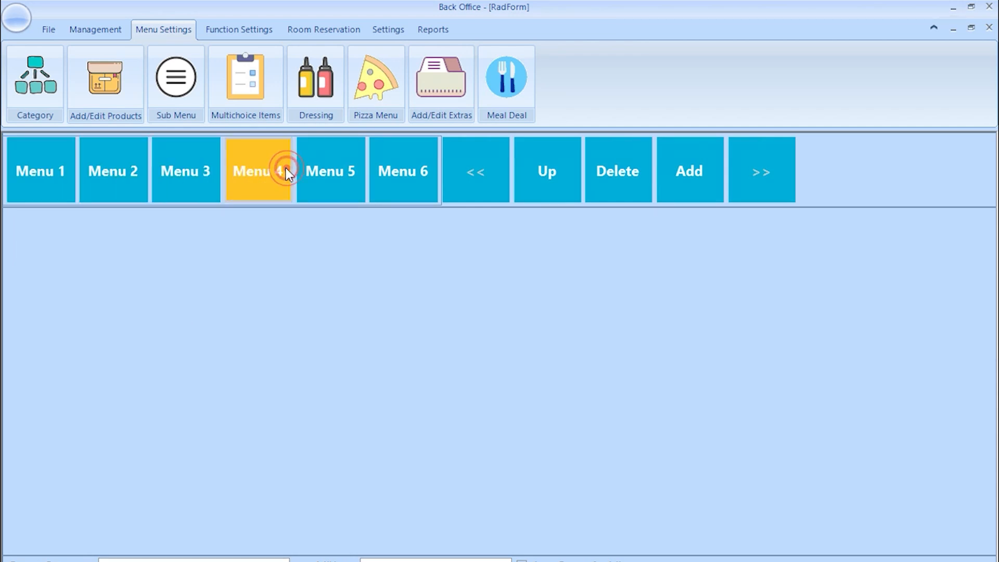
left_click(49, 161)
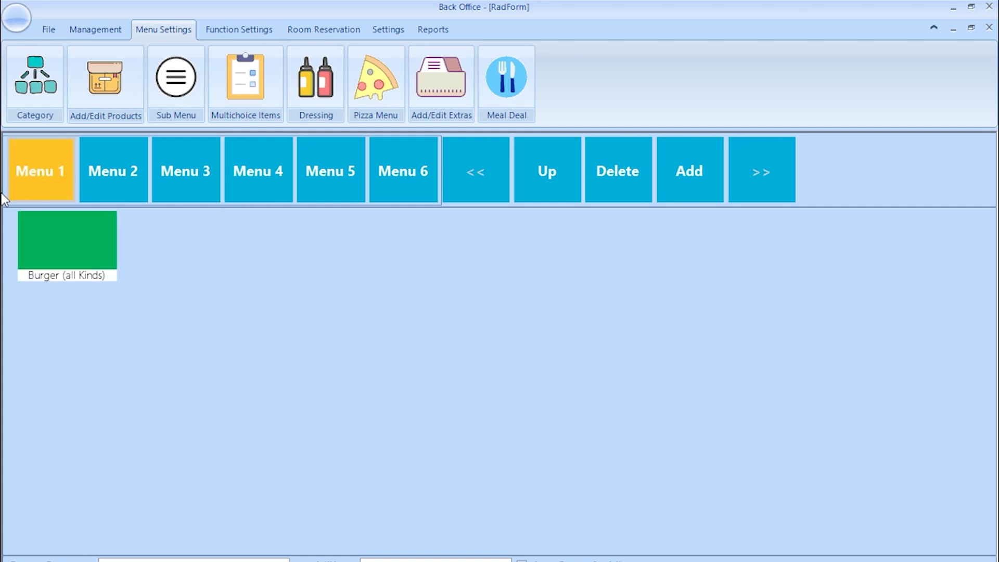
- Add a top-level category named Pizza with description 'all types of pizza'
left_click(679, 178)
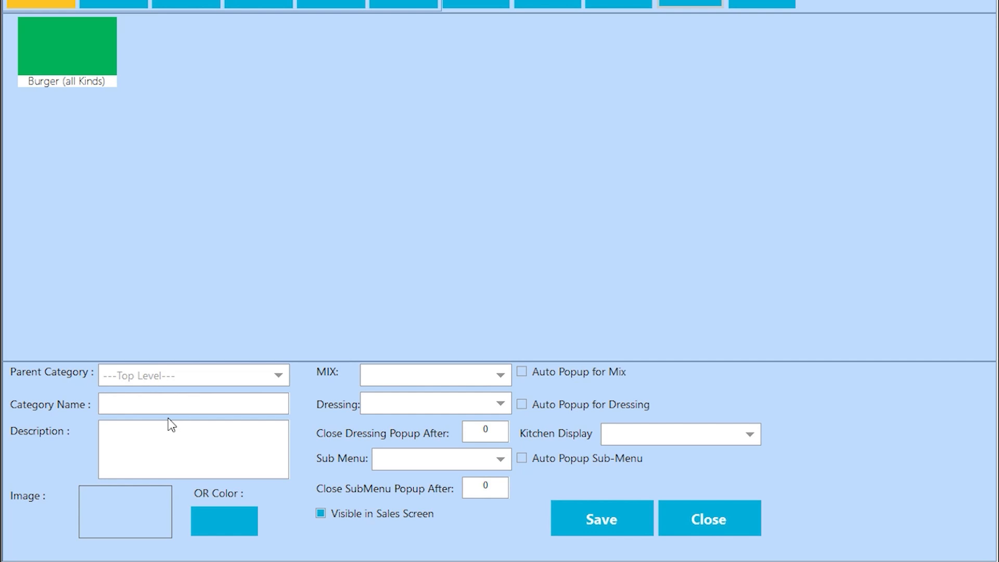
left_click(201, 404)
type("Pizza")
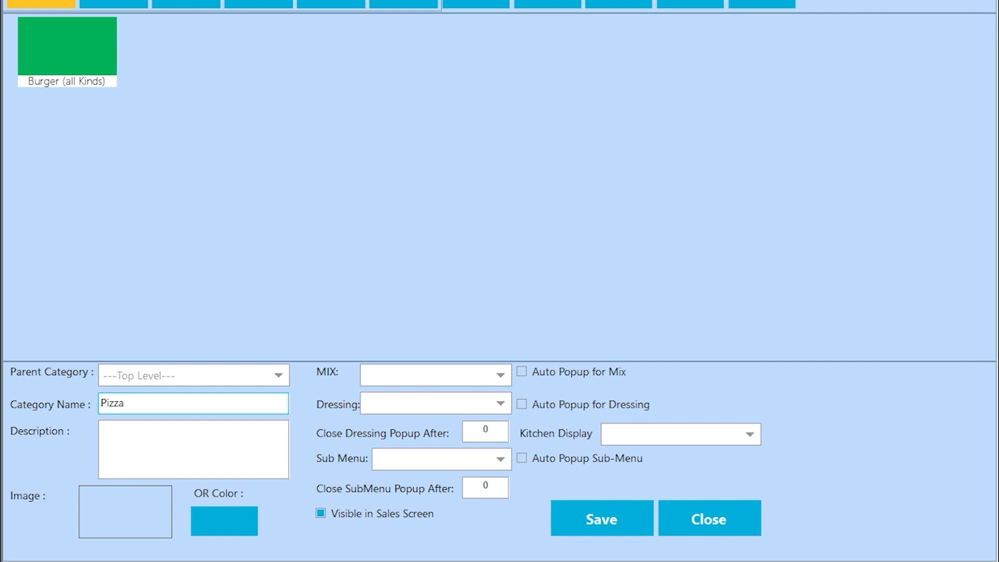
left_click(193, 373)
left_click(194, 370)
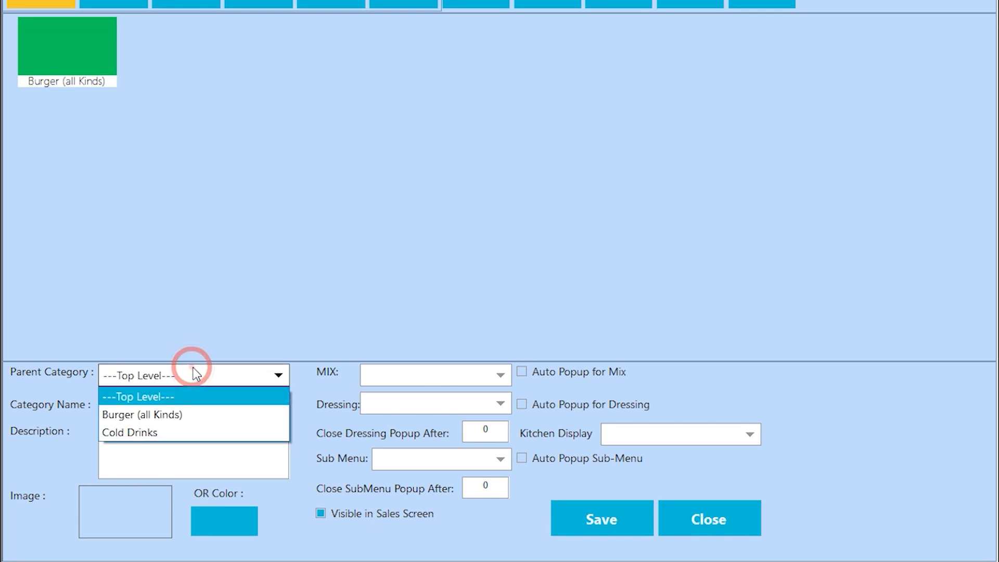
left_click(151, 443)
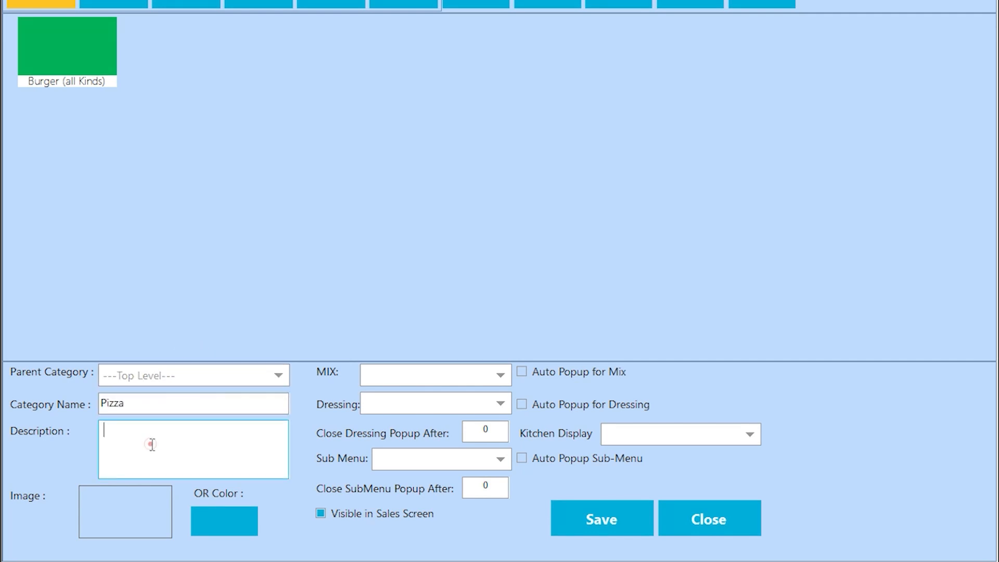
type("all types of pizza")
- Skip adding a category picture and pick red as the tile colour
left_click(99, 512)
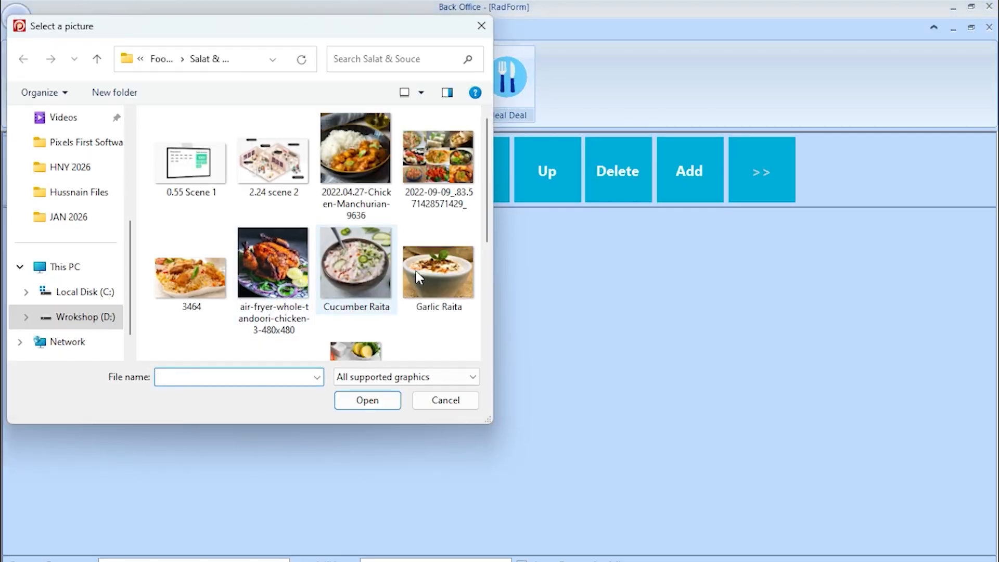
left_click_drag(488, 217, 468, 337)
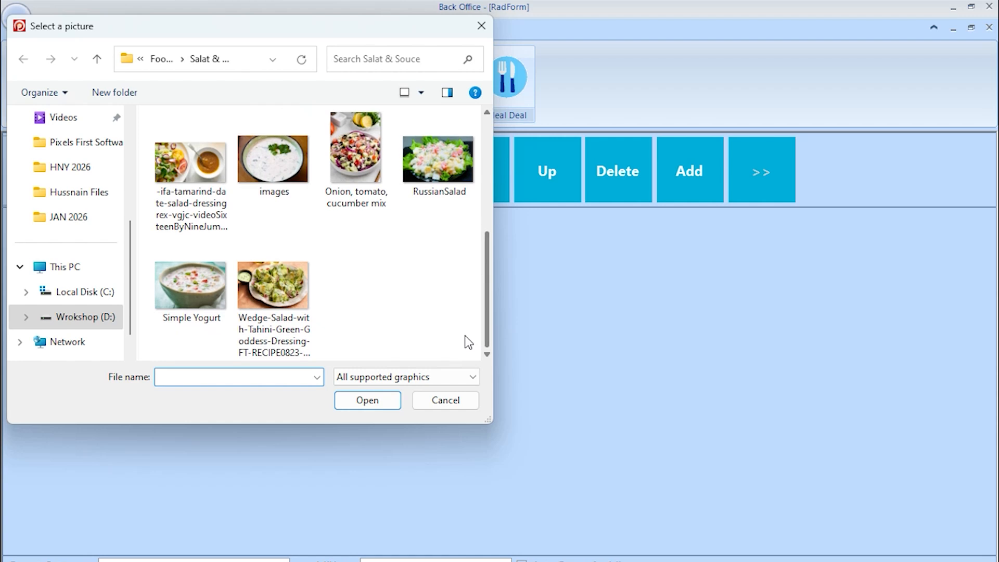
left_click(441, 402)
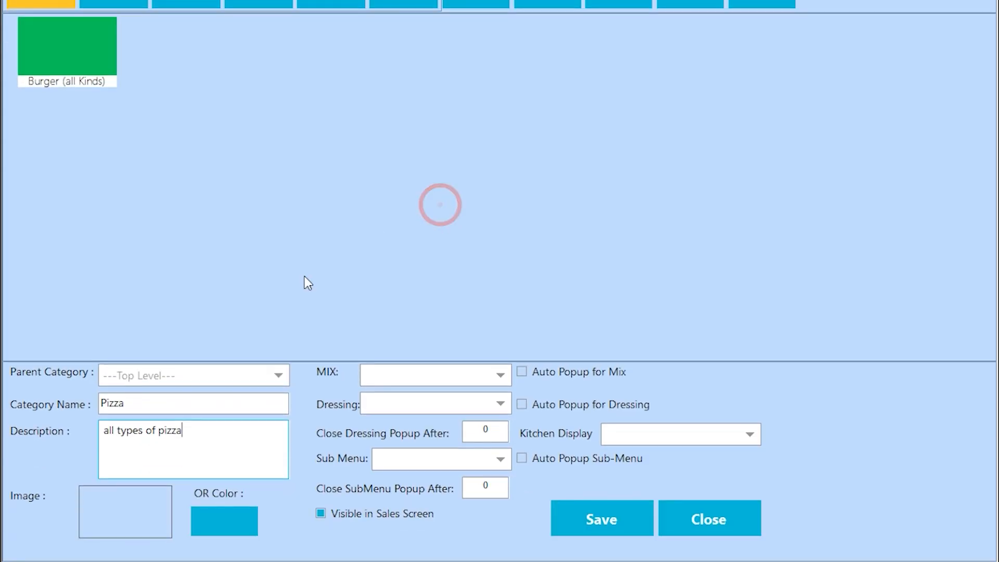
left_click(213, 528)
left_click(427, 100)
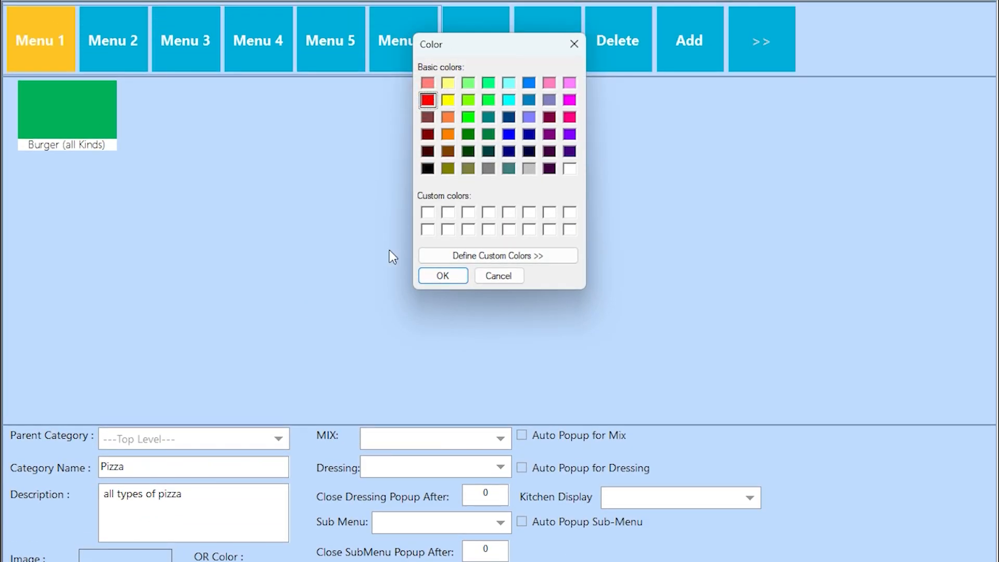
- Confirm red as the Pizza tile colour, leaving mix, dressing and sub menu options empty
left_click(442, 276)
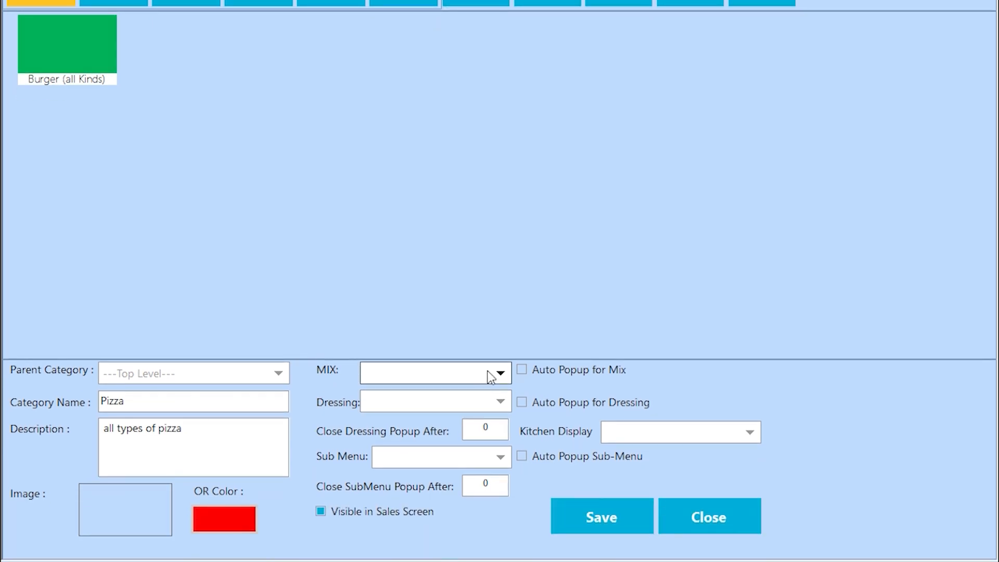
left_click(396, 372)
left_click(395, 373)
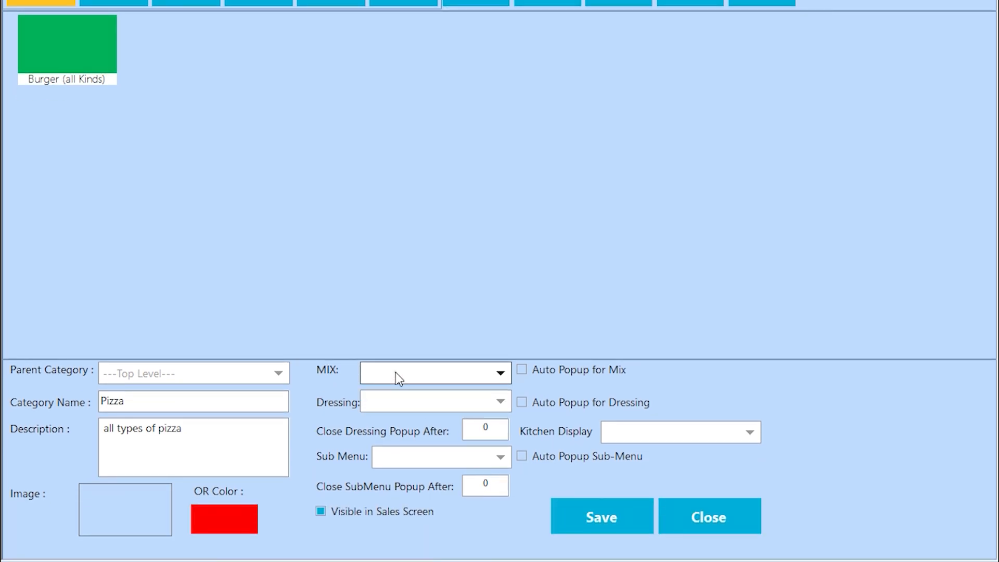
left_click(434, 400)
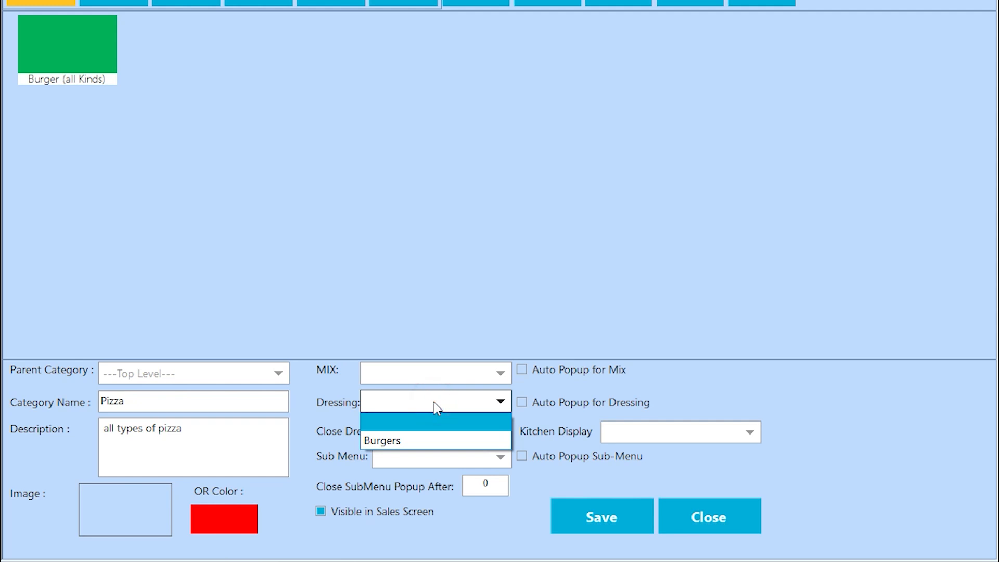
left_click(436, 408)
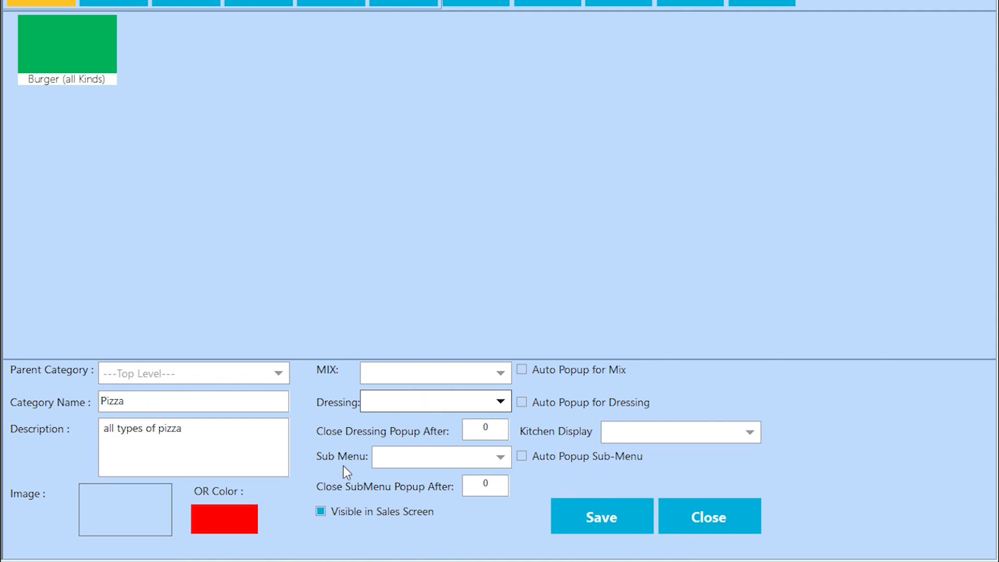
left_click(441, 460)
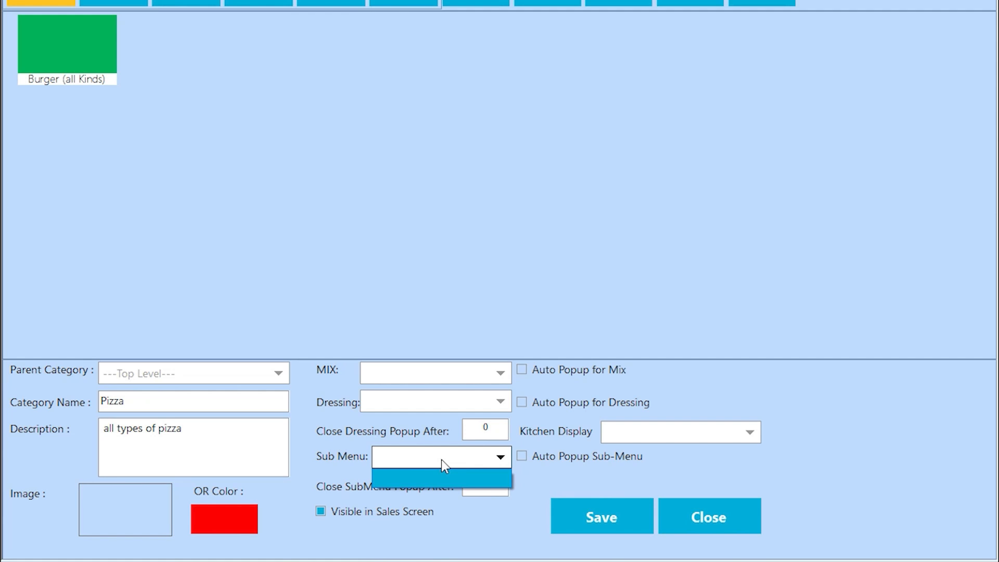
left_click(441, 460)
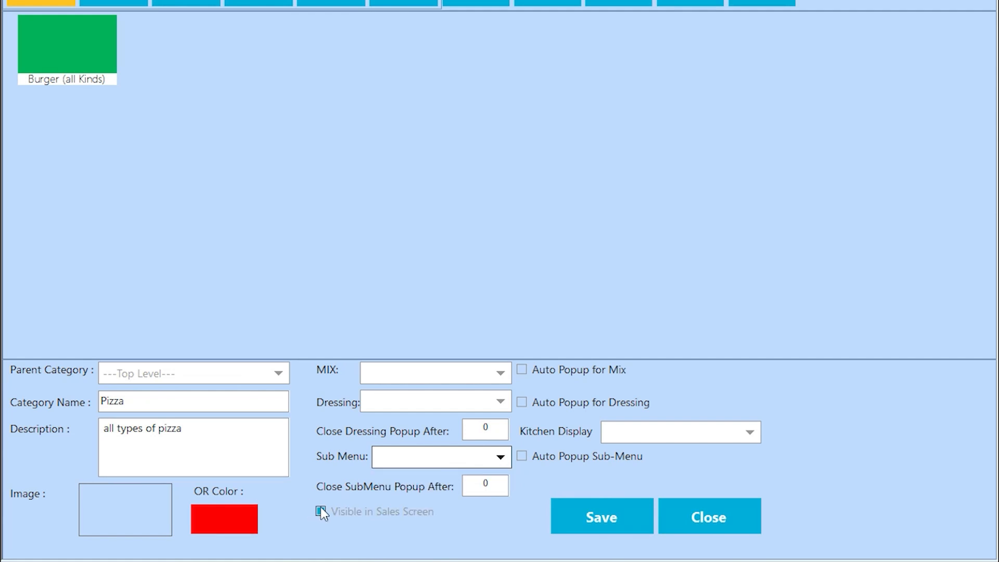
- Keep Pizza visible on the sales screen, assign Main Kitchen Display, and save the category
left_click(321, 511)
left_click(321, 511)
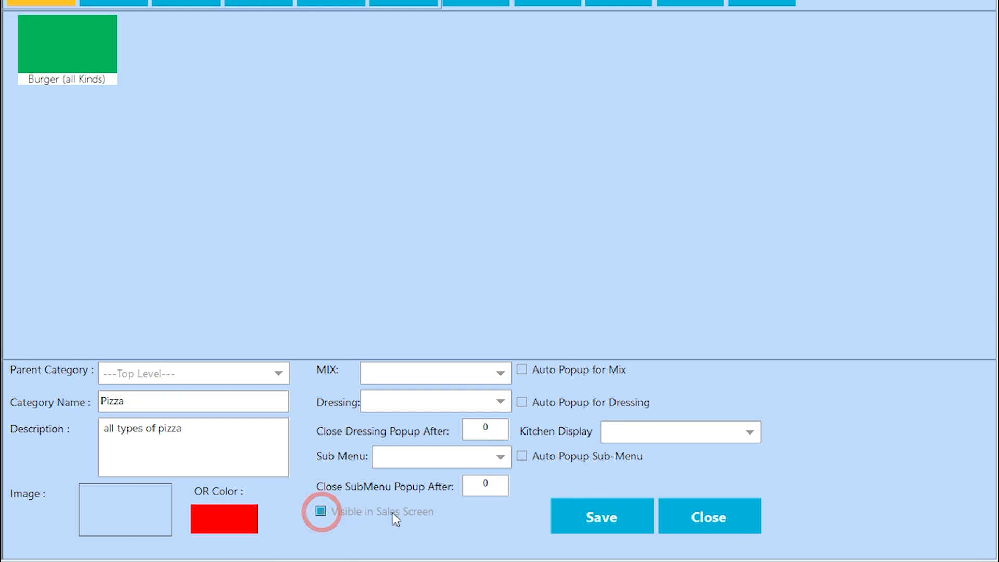
left_click(638, 437)
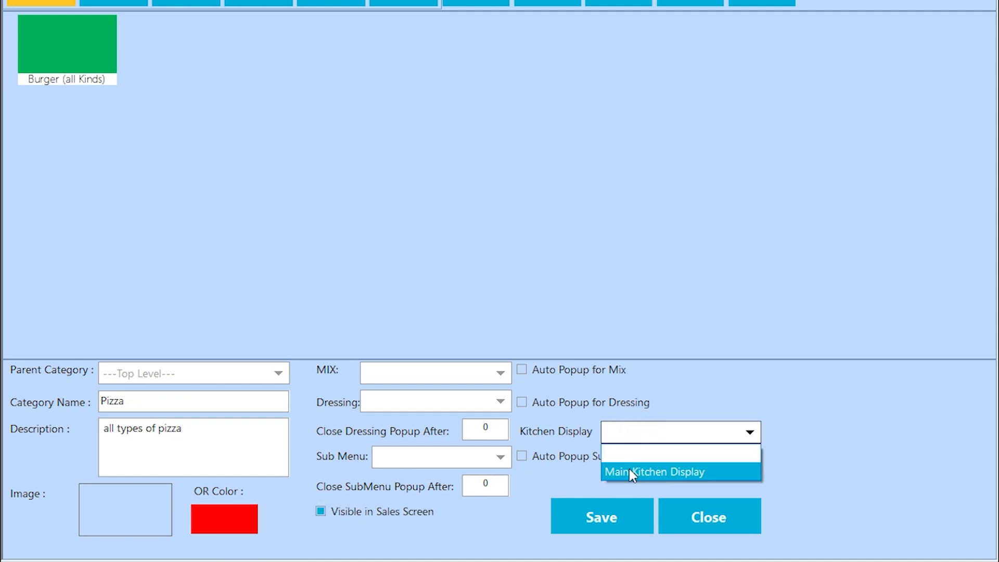
left_click(687, 471)
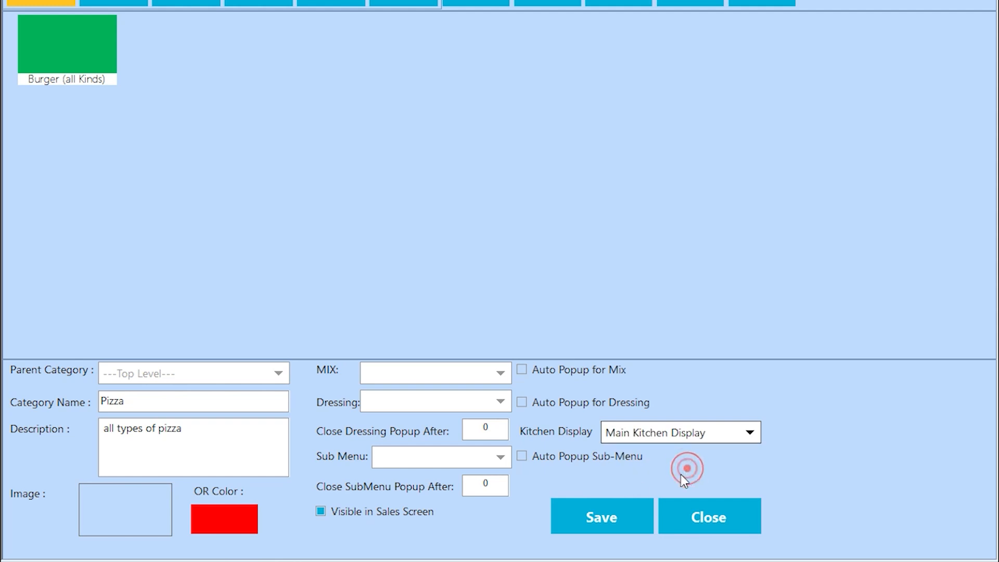
left_click(584, 508)
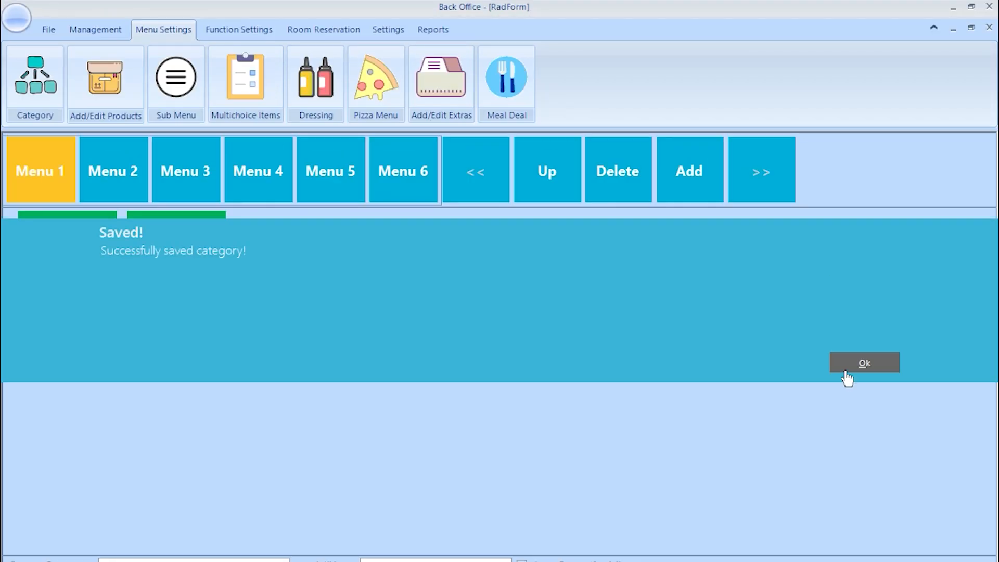
- Check the red Pizza tile on the sale screen, then close it back to the Back Office
left_click(845, 373)
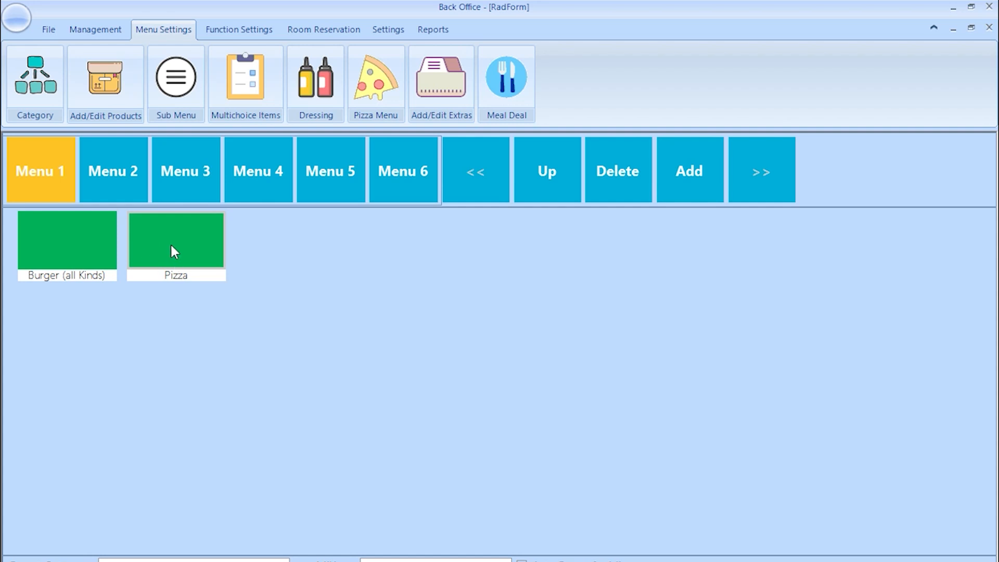
left_click(49, 29)
left_click(26, 88)
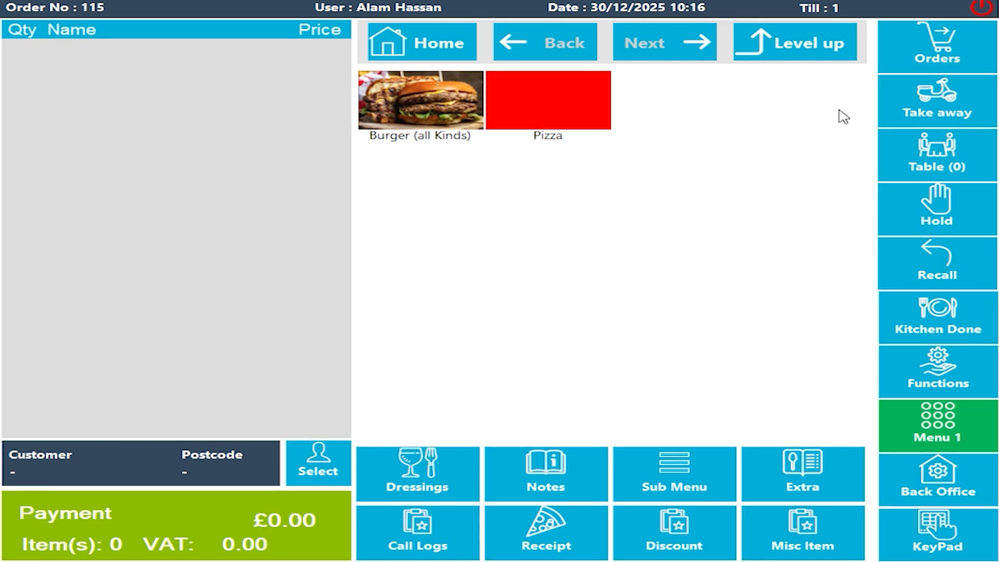
left_click(982, 10)
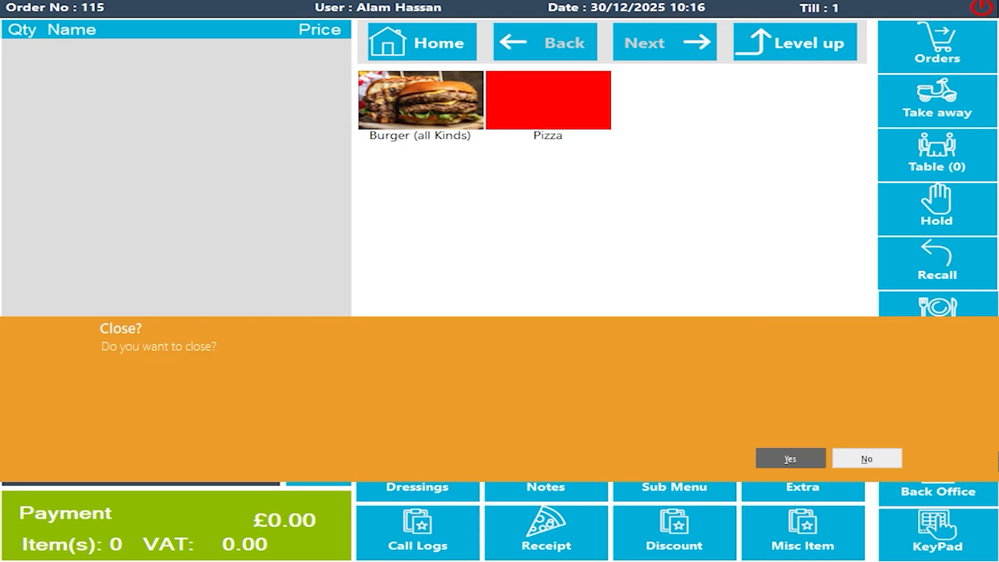
left_click(771, 463)
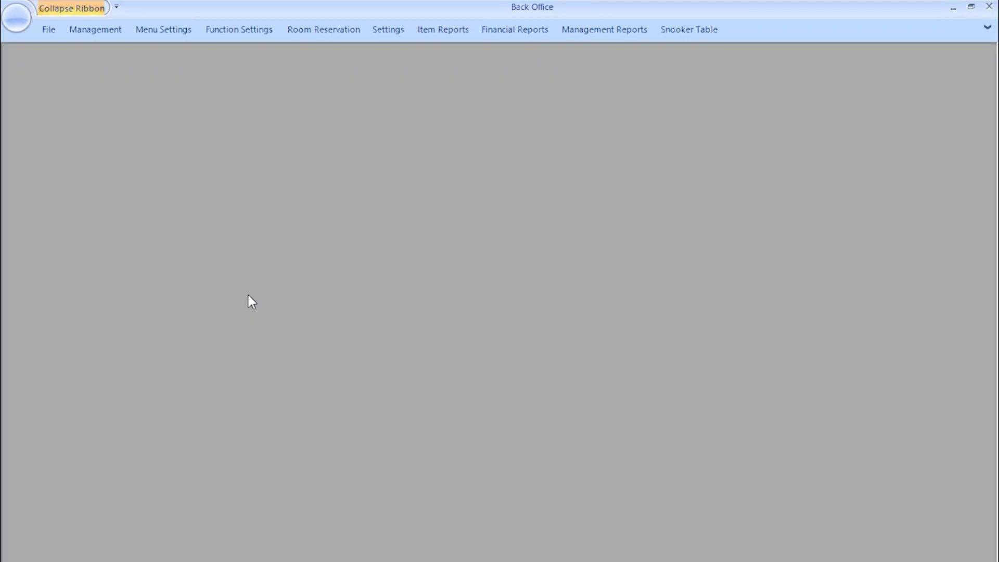
- Open Add/Edit Products, toggle between Menu 2 and Menu 1, and start a new product
left_click(177, 29)
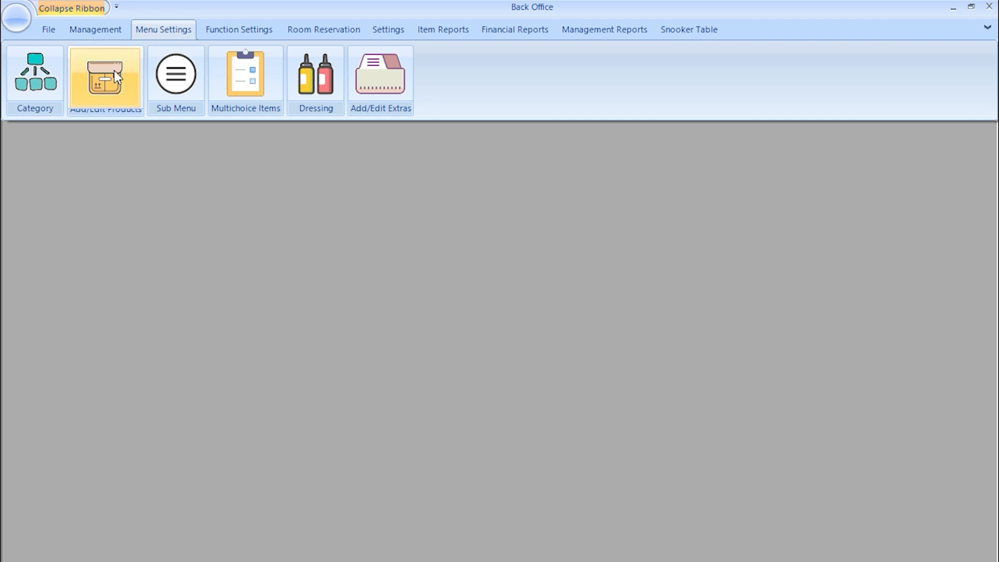
left_click(114, 70)
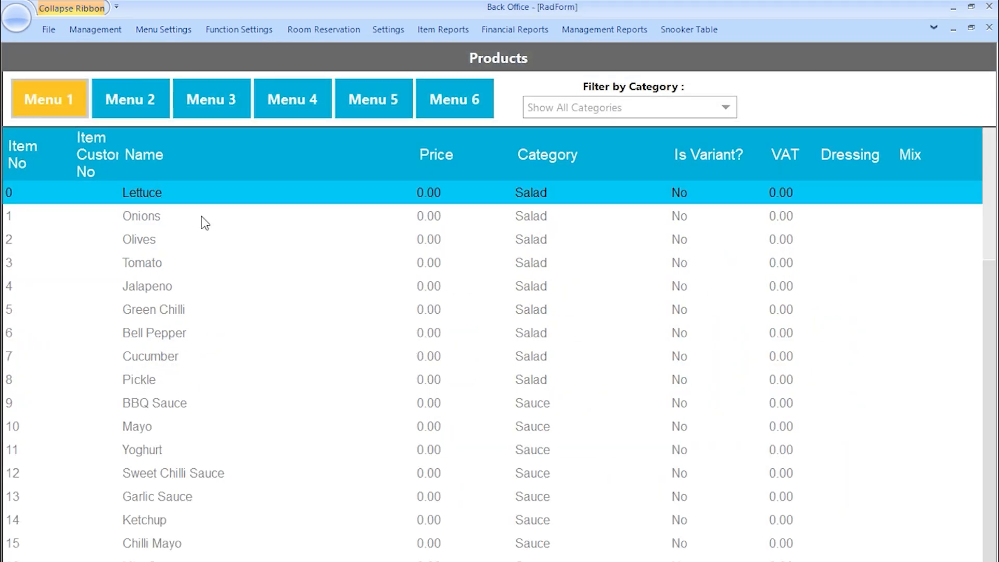
left_click(38, 103)
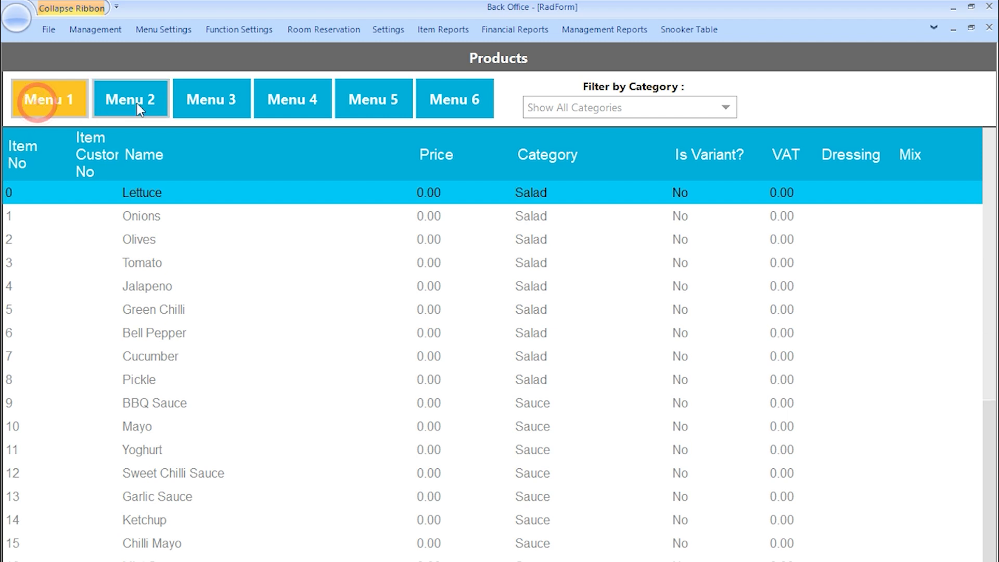
left_click(136, 103)
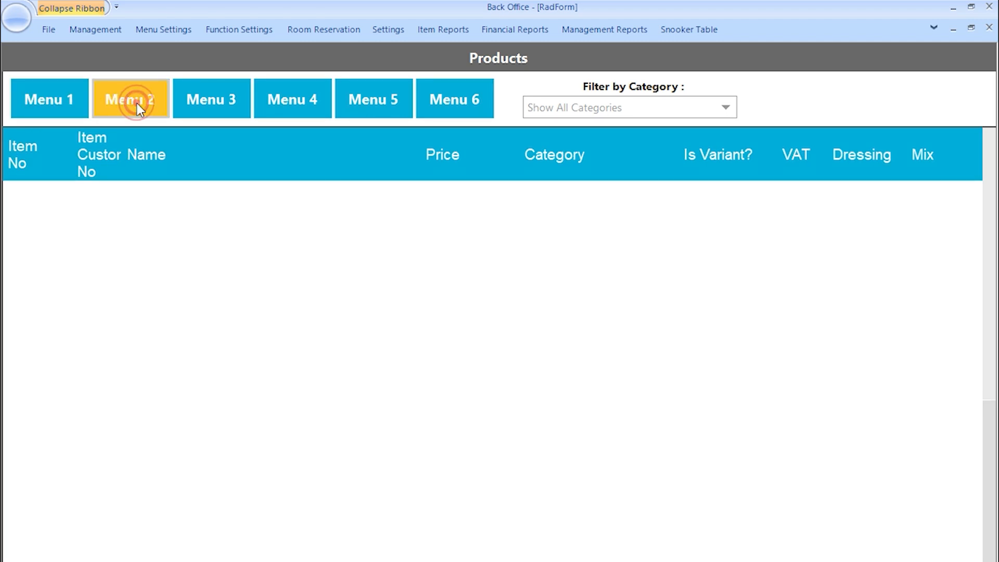
left_click(66, 96)
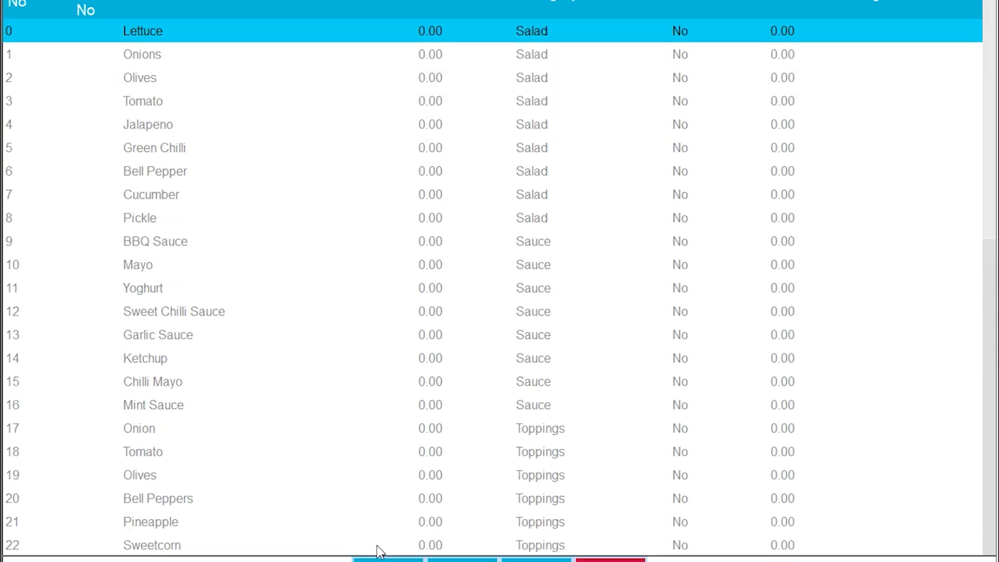
left_click(372, 543)
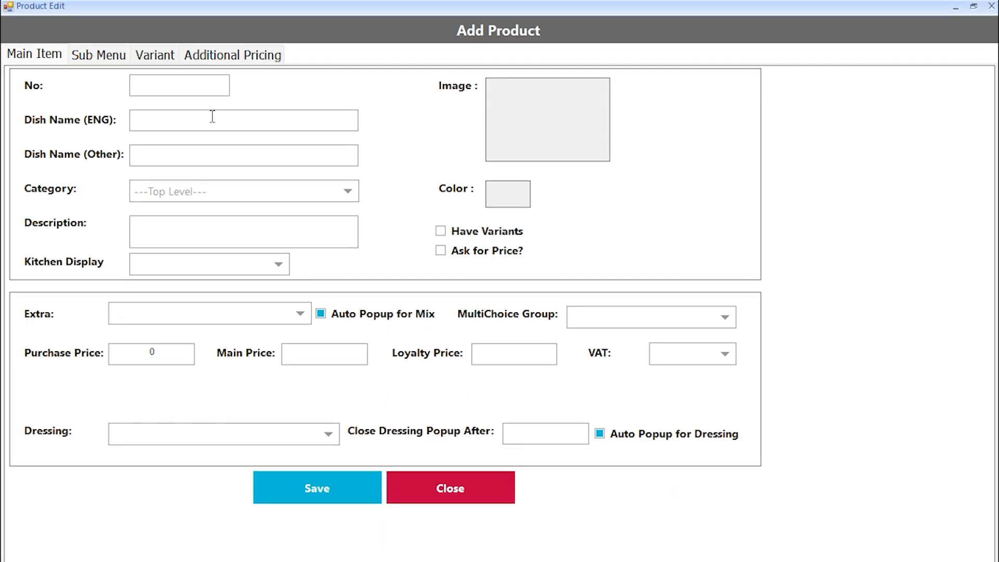
- Enter product number 100001 and English dish name Margherita Pizza
left_click(193, 82)
type("100001")
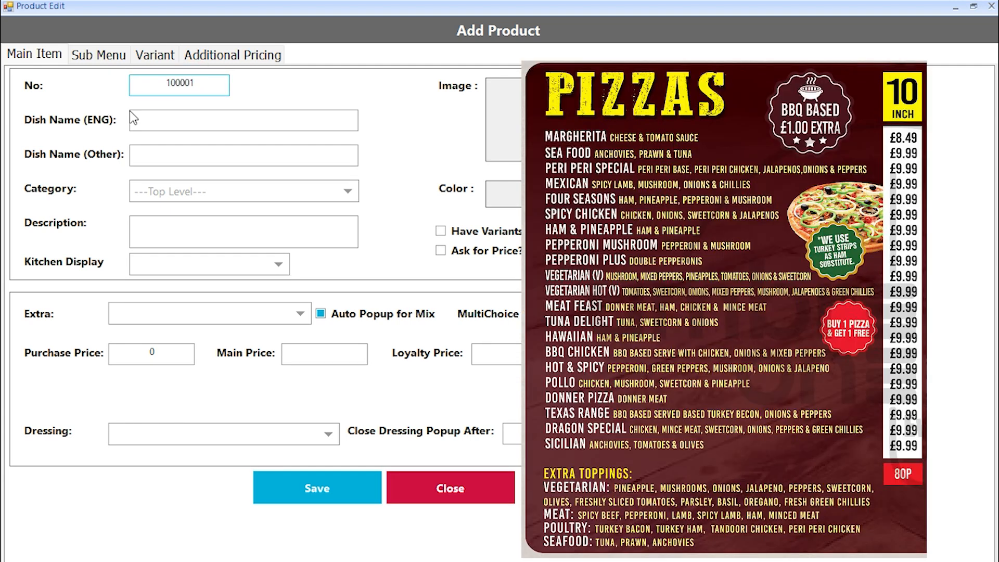
left_click(171, 121)
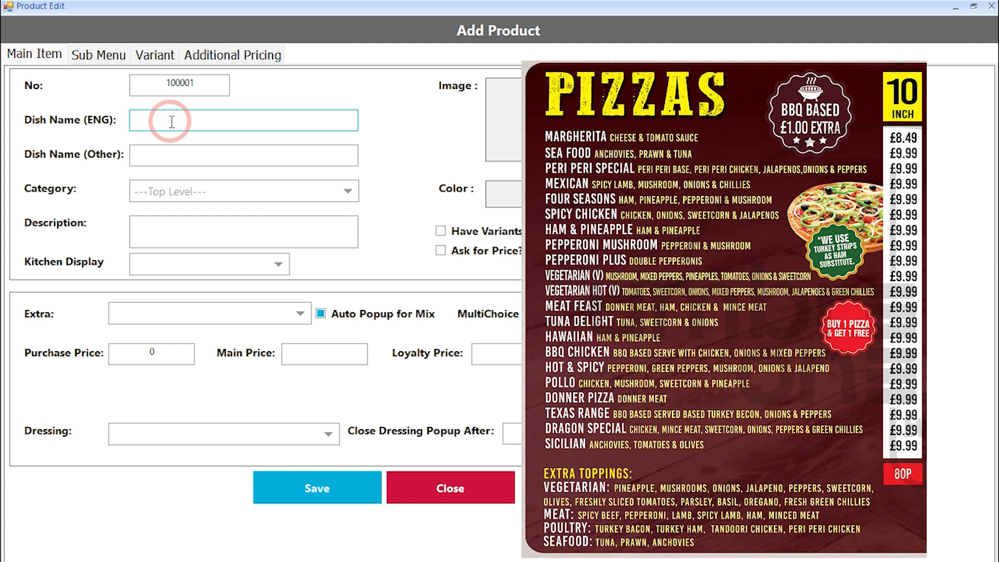
type("Margherita Pizza")
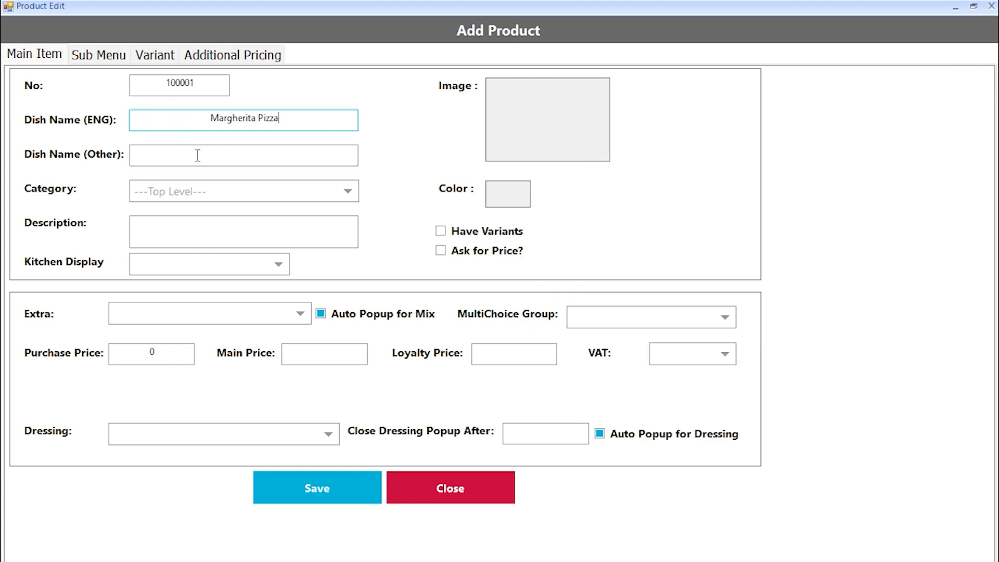
left_click(211, 154)
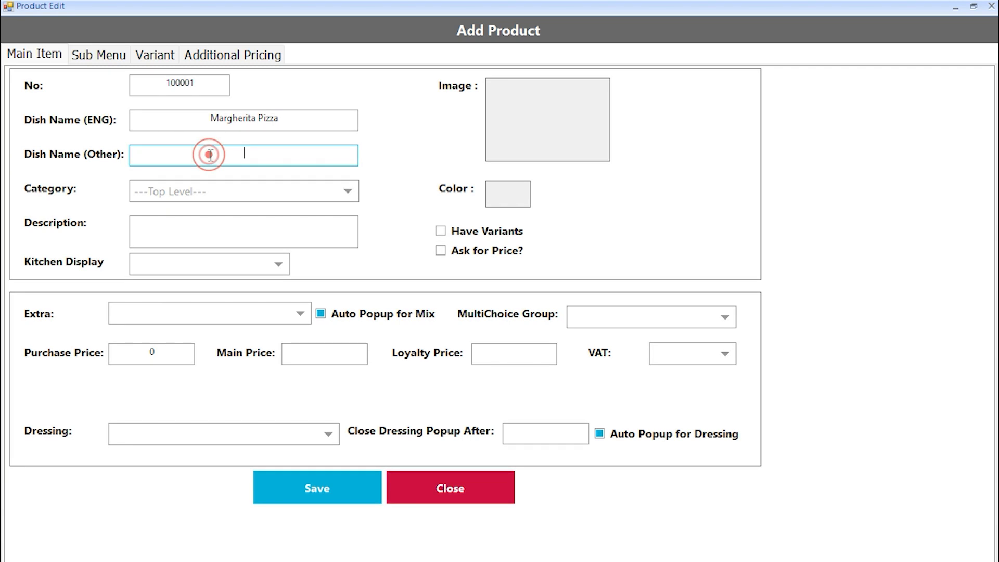
- Set category PIZZA, description 'Cheese and Tomato Sauce', and kitchen display Kitchen 1
left_click(237, 195)
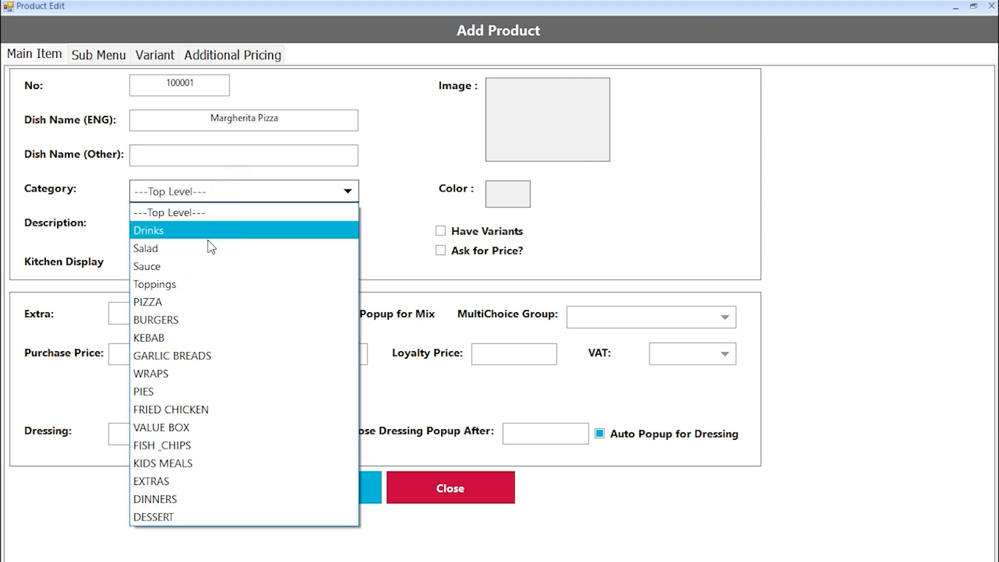
left_click(172, 301)
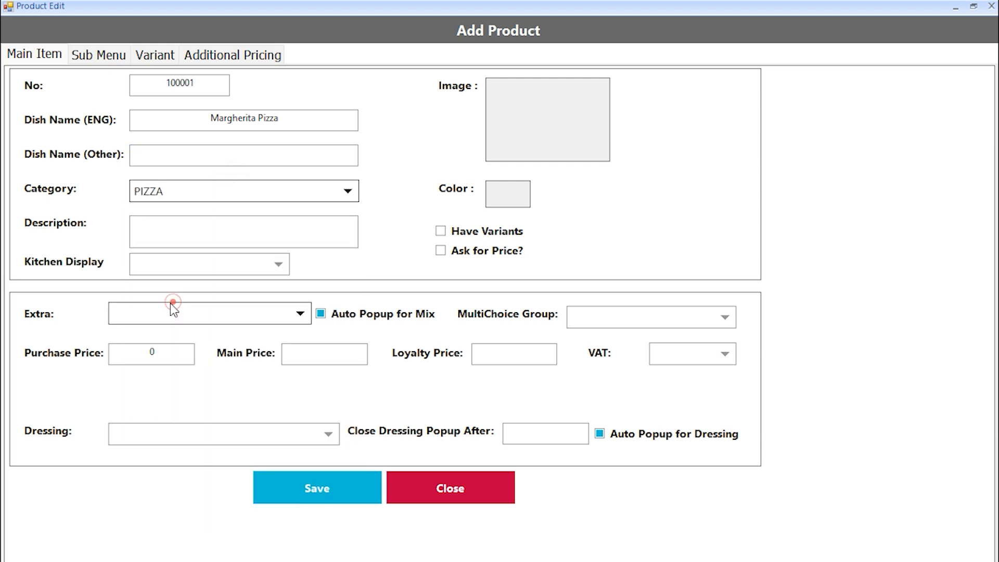
left_click(186, 222)
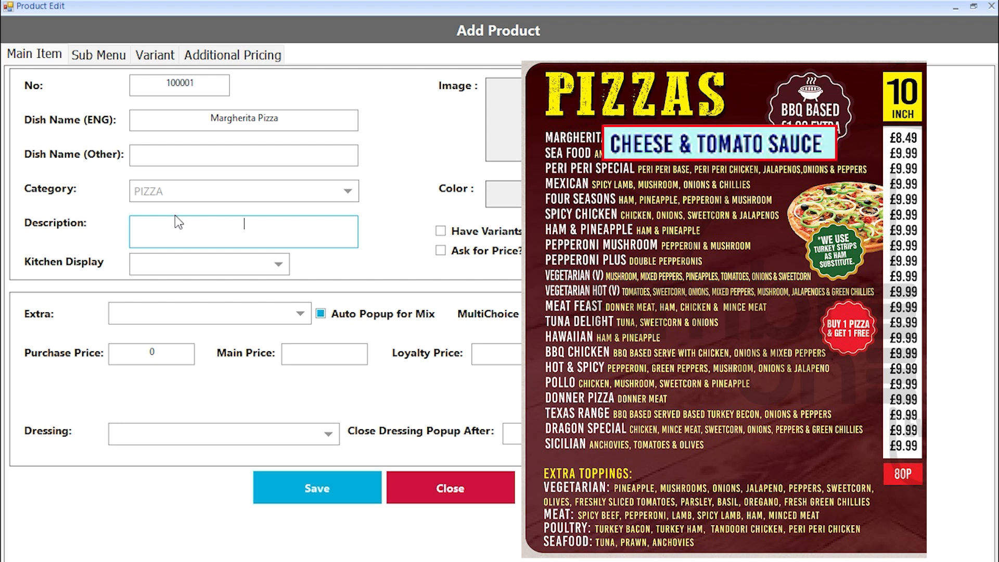
type("Cheese and Tomato Sauce")
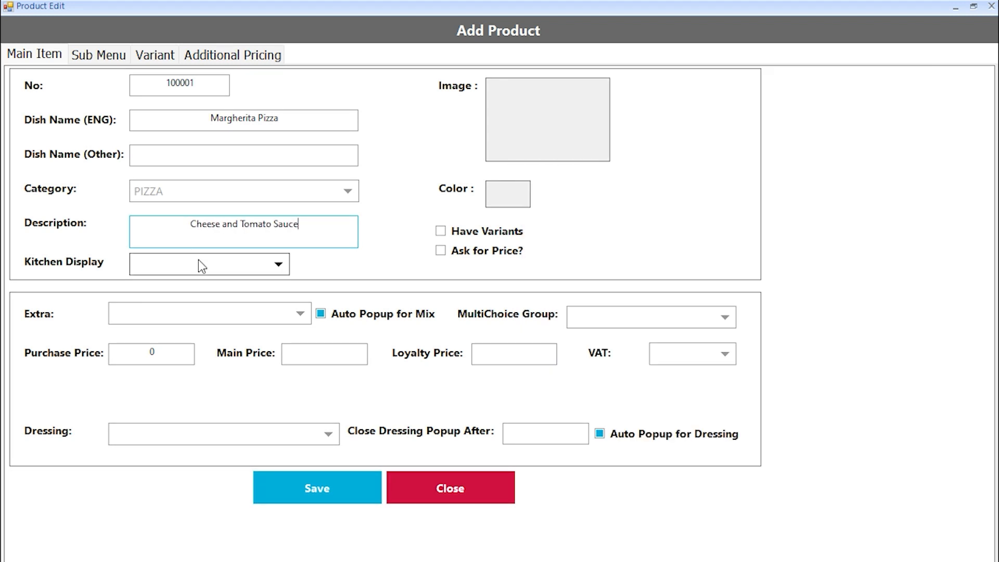
left_click(202, 265)
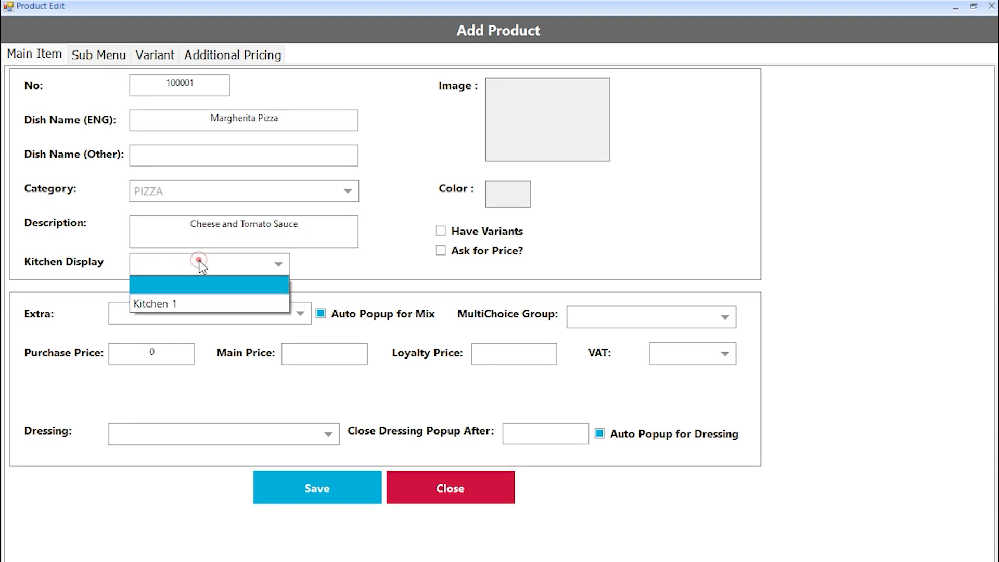
left_click(197, 305)
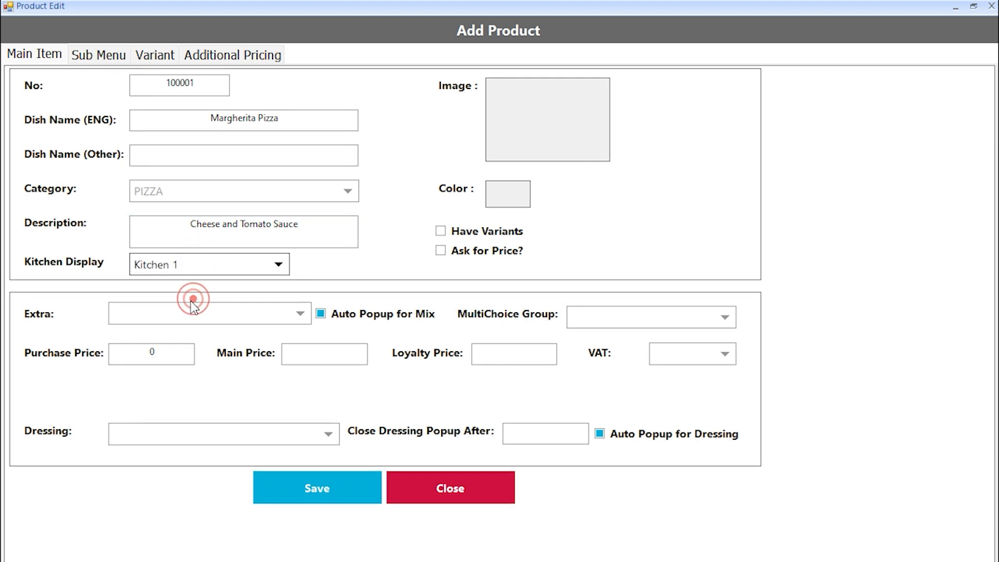
left_click(569, 129)
- Attach the margherita pizza photo and set the main price to 8.49
left_click(183, 156)
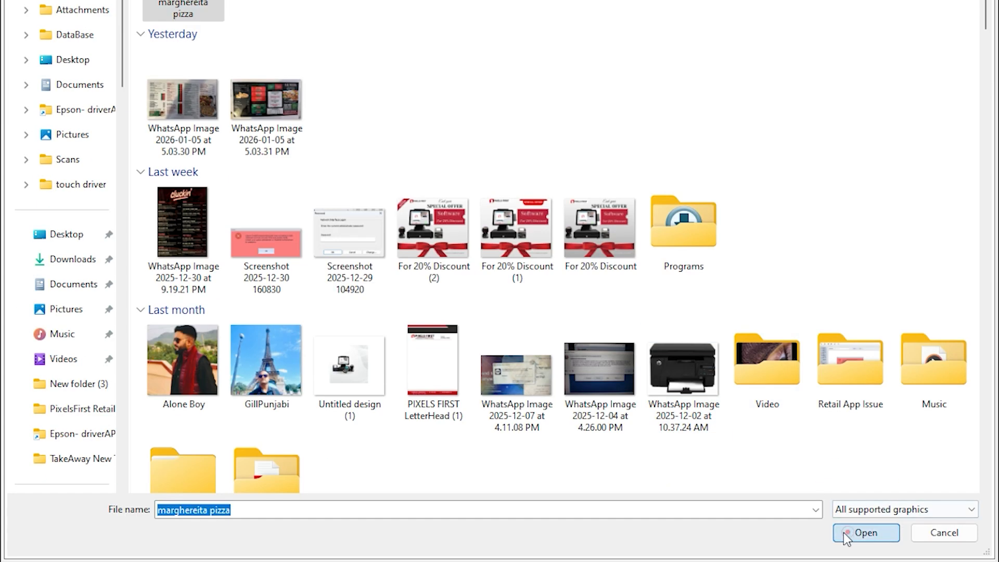
left_click(859, 533)
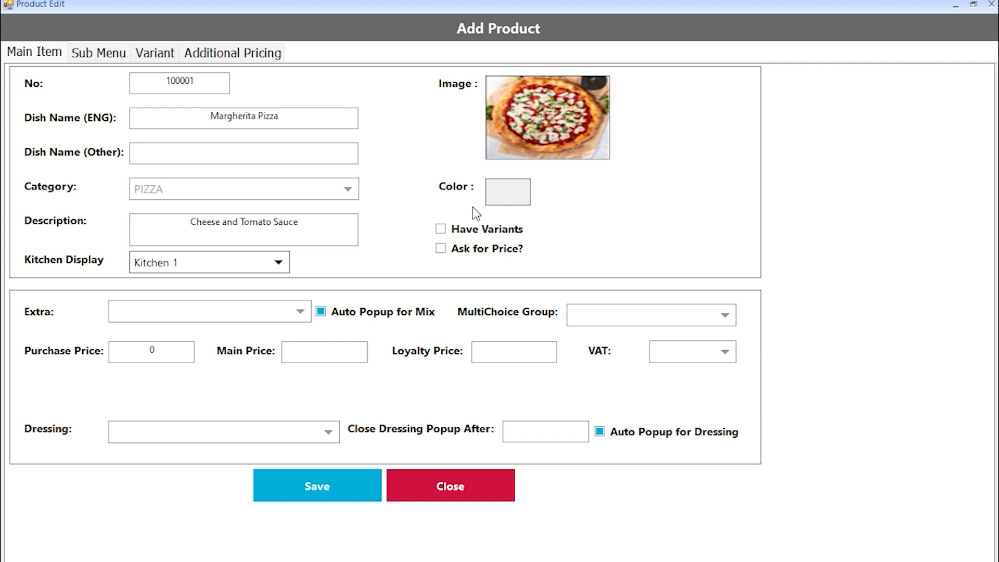
left_click(152, 351)
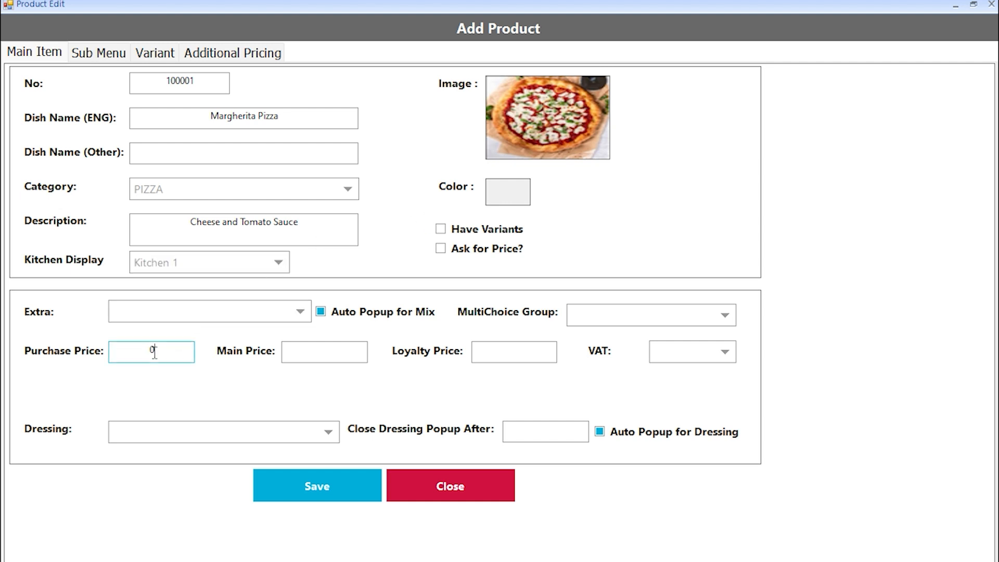
left_click(316, 351)
type("8.49")
left_click(517, 354)
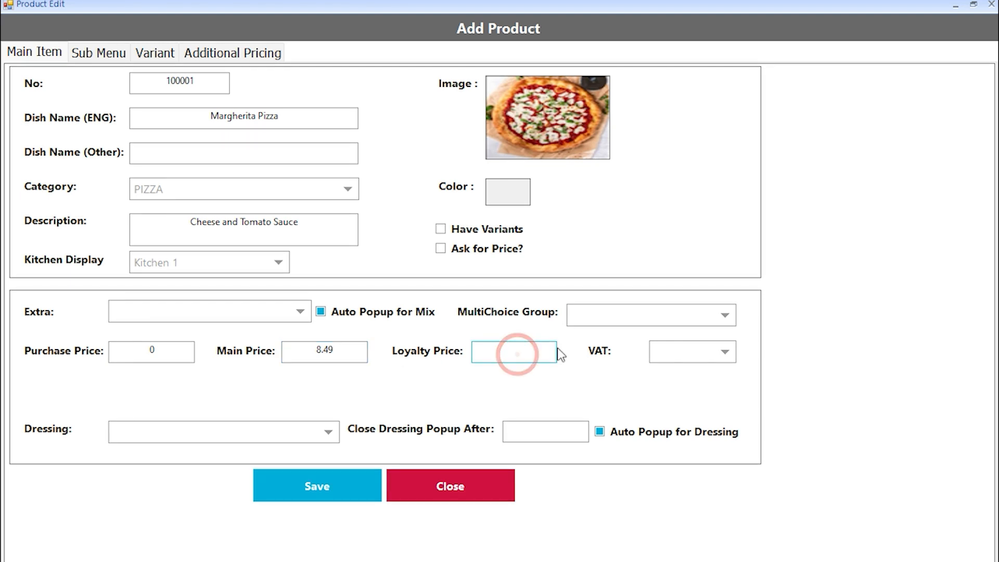
- Leave the VAT rate unchanged and enable variants for Margherita Pizza
left_click(707, 351)
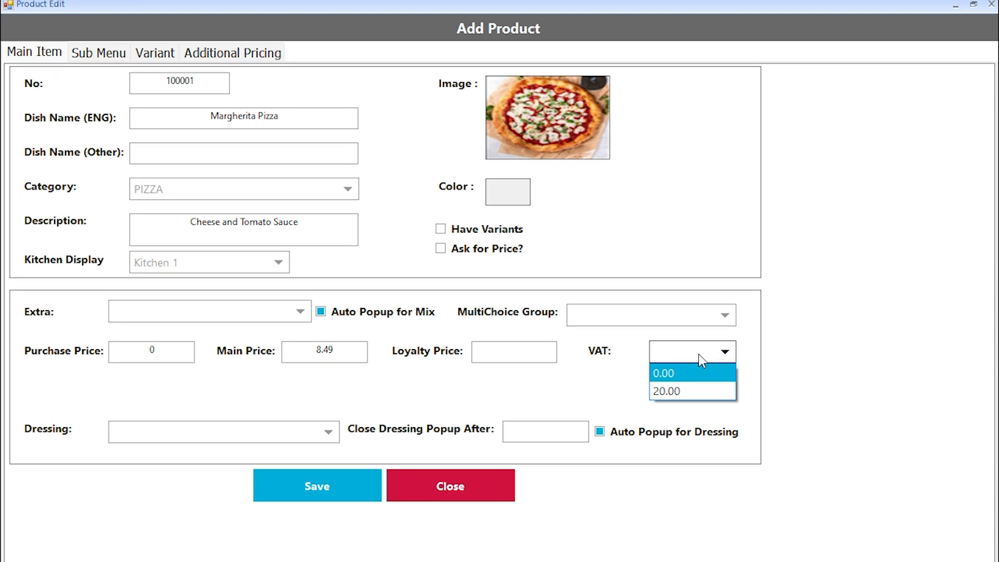
left_click(700, 357)
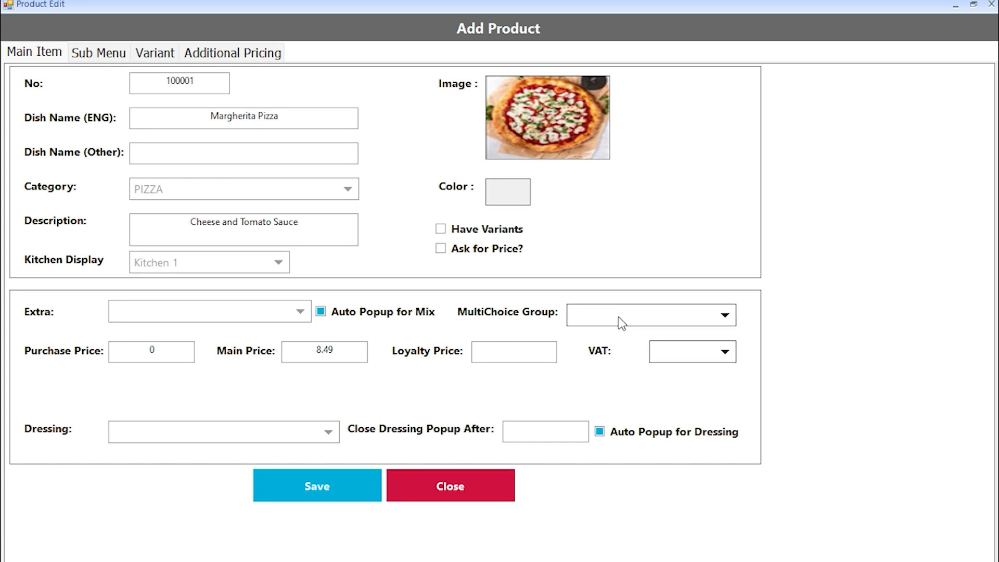
left_click(447, 224)
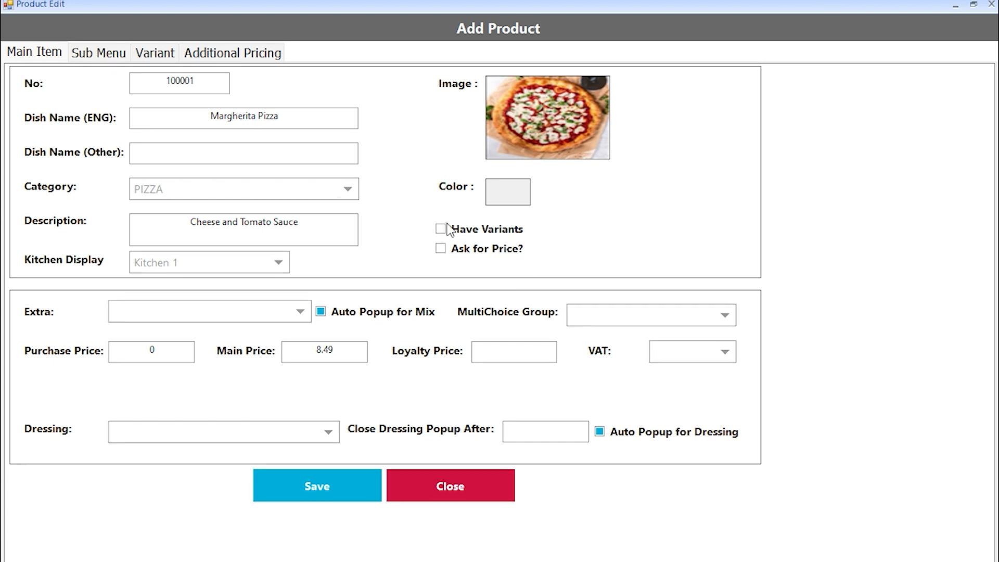
left_click(448, 225)
left_click(167, 59)
- Create a size variant option with values 10" and 12"
left_click(166, 98)
type("size")
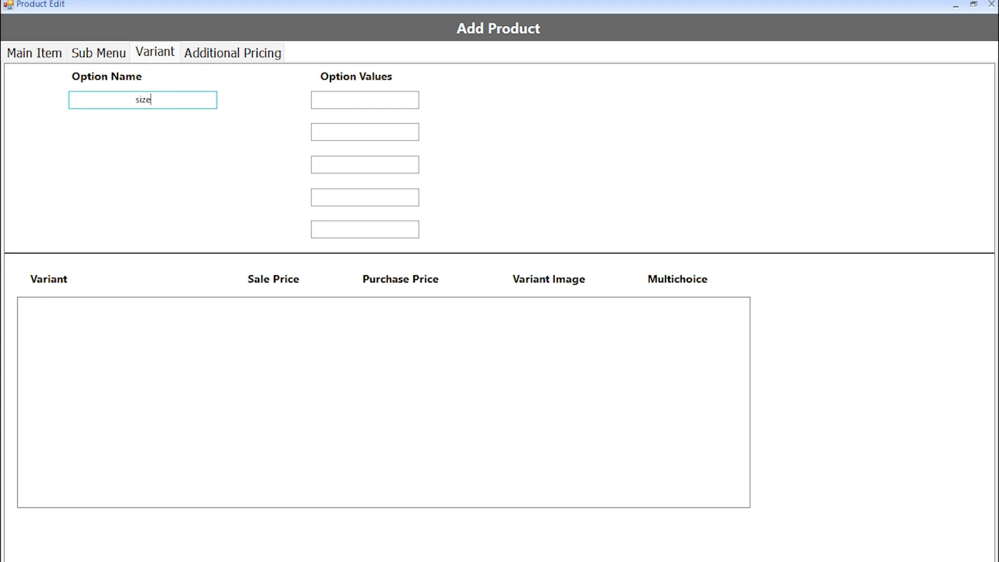
left_click(364, 100)
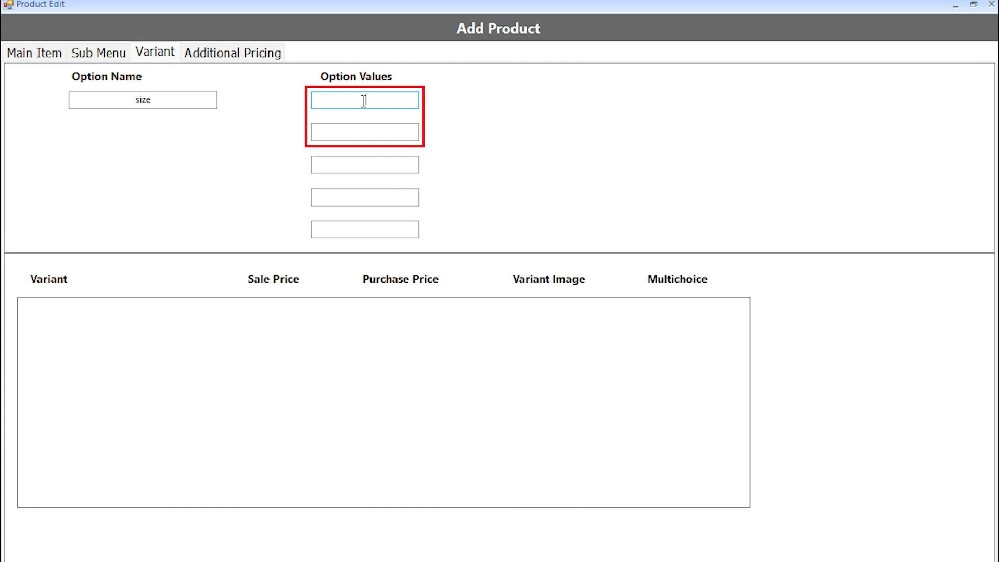
left_click(364, 100)
type("10\"")
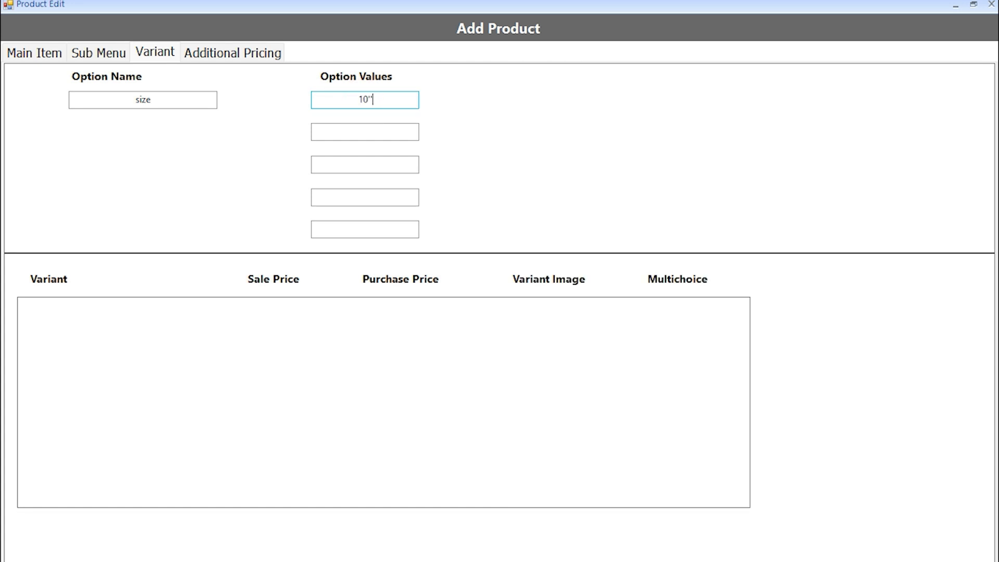
left_click(366, 133)
type("12\"")
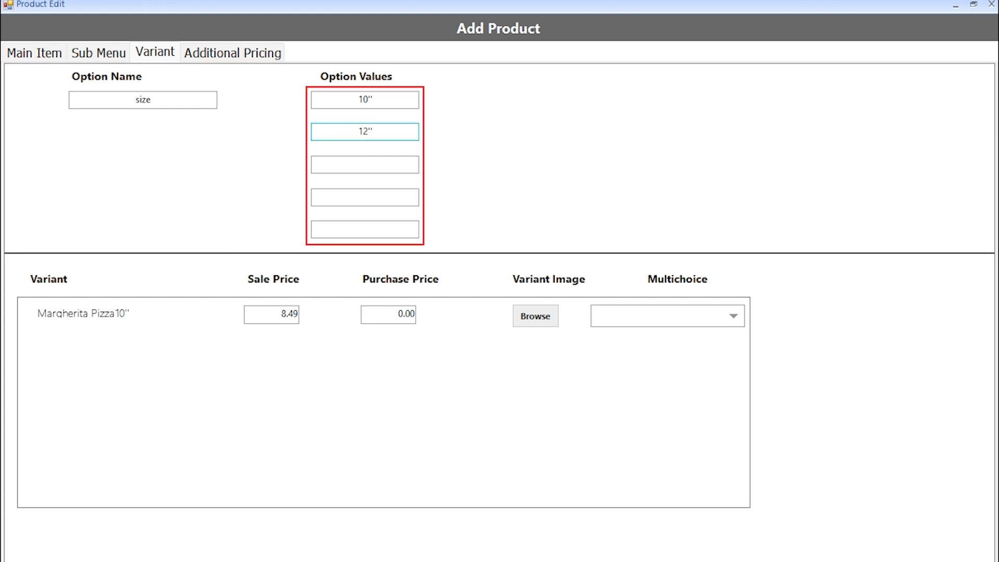
left_click(364, 170)
- Change the 12" variant's sale price to 10.99
double_click(279, 358)
type("10.99")
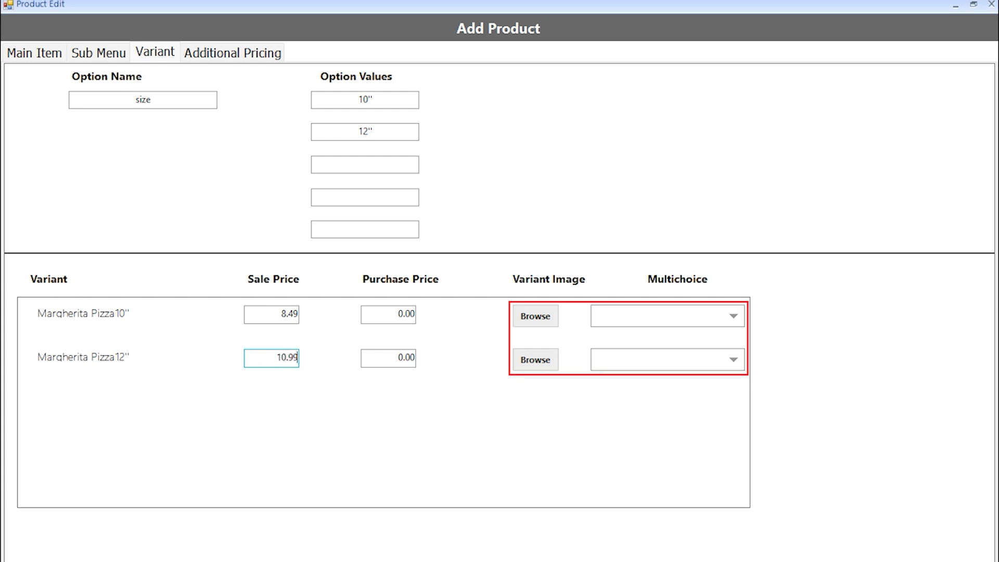
left_click(394, 359)
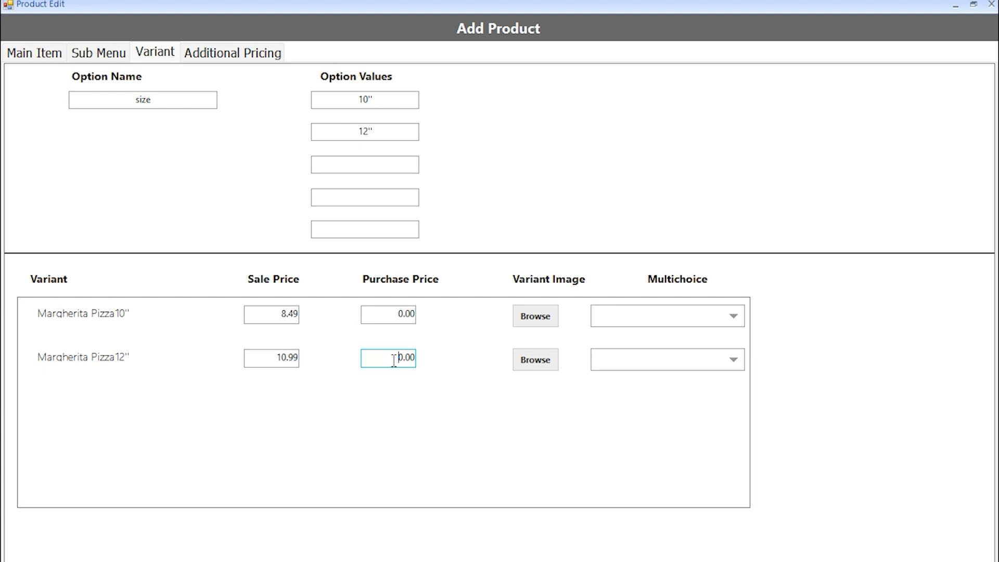
left_click(52, 54)
- Save the Margherita Pizza product and select it in the products list
left_click(307, 491)
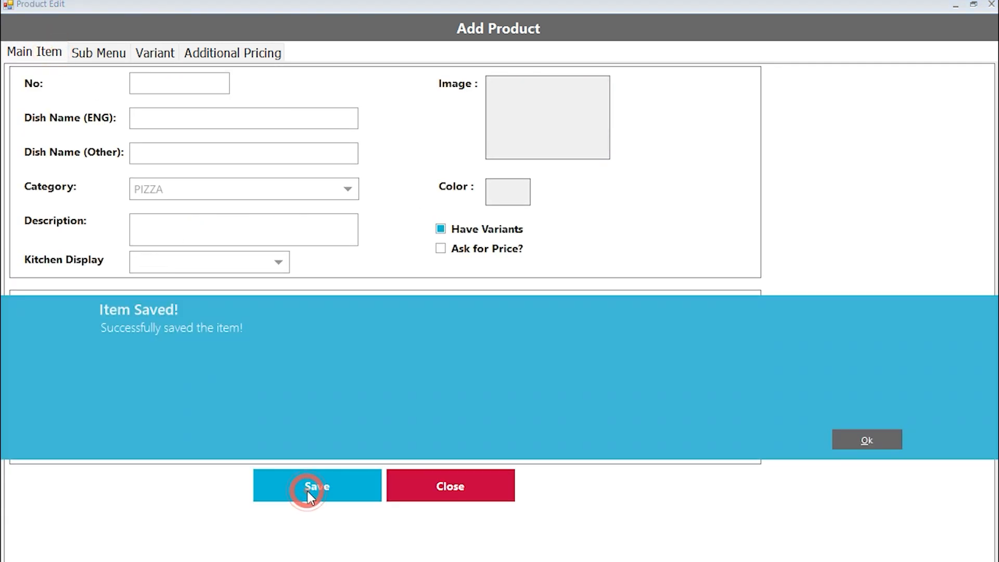
left_click(859, 438)
left_click(454, 481)
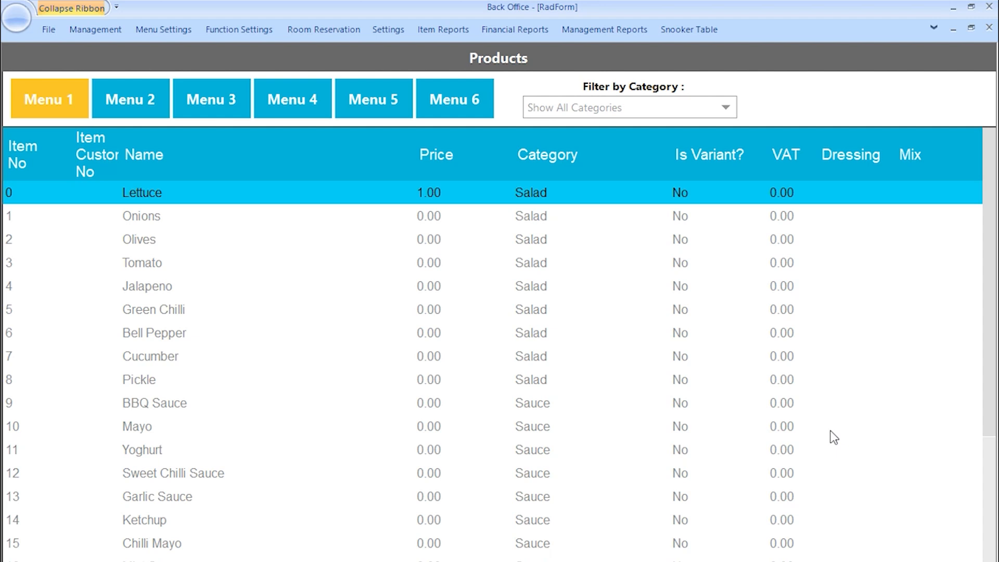
scroll(981, 219, "down", 10)
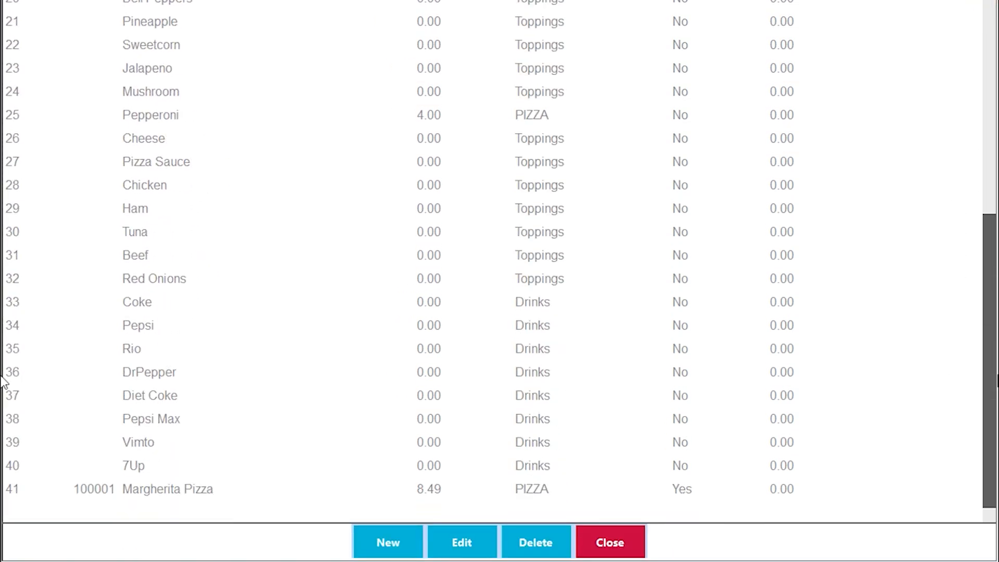
left_click(198, 489)
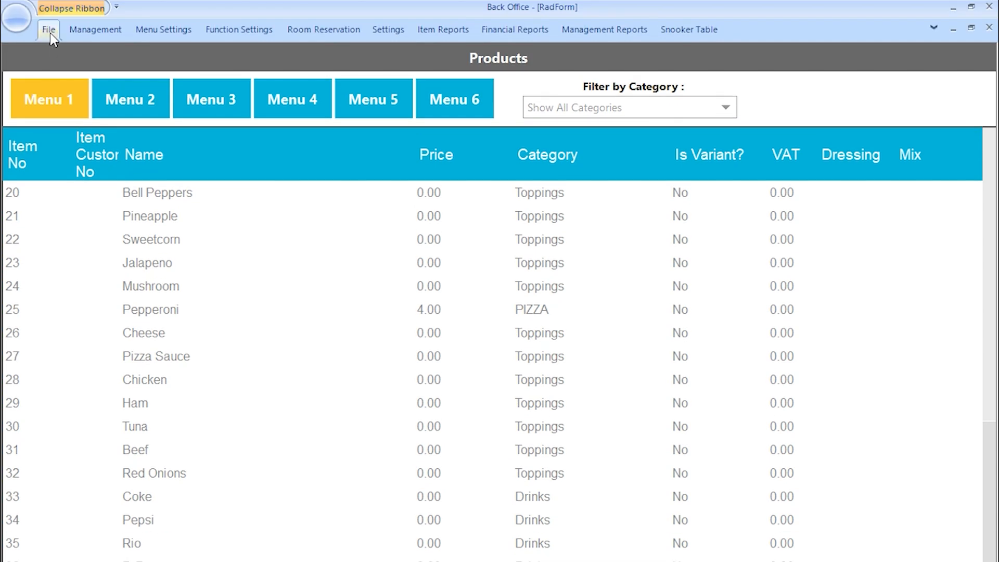
- Test-sell a 10" and a 12" Margherita Pizza on the sale screen, then close it
left_click(48, 30)
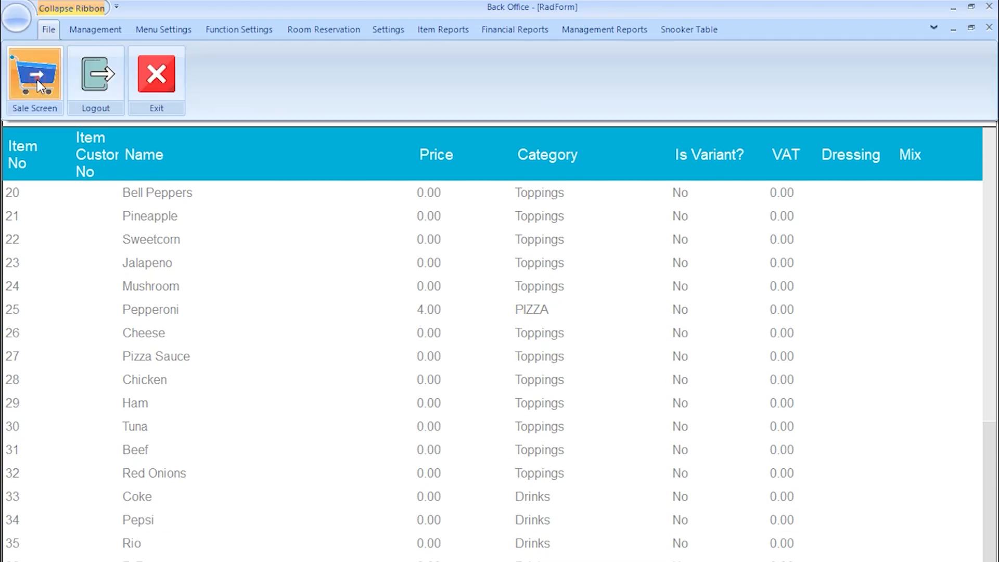
left_click(38, 79)
left_click(323, 117)
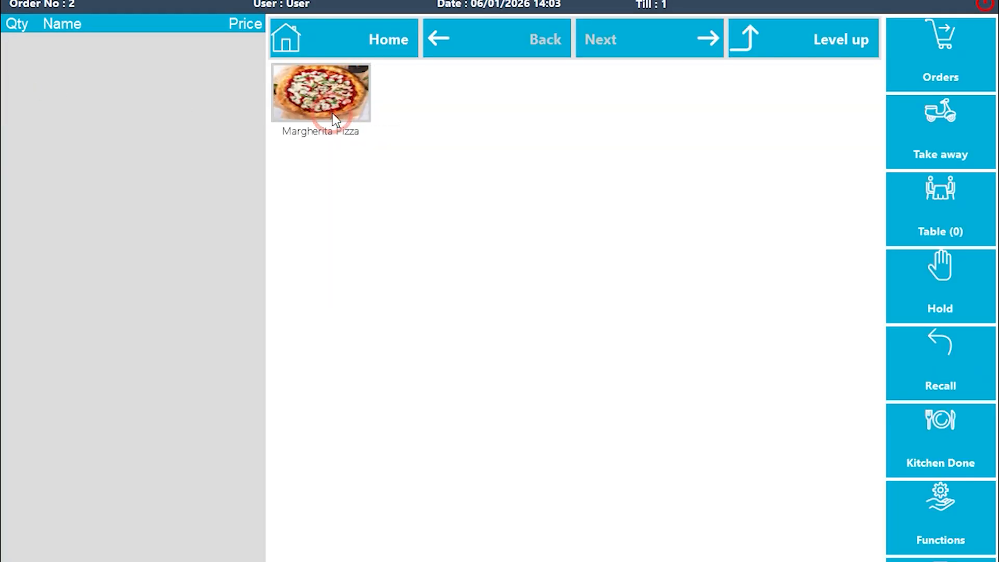
left_click(341, 92)
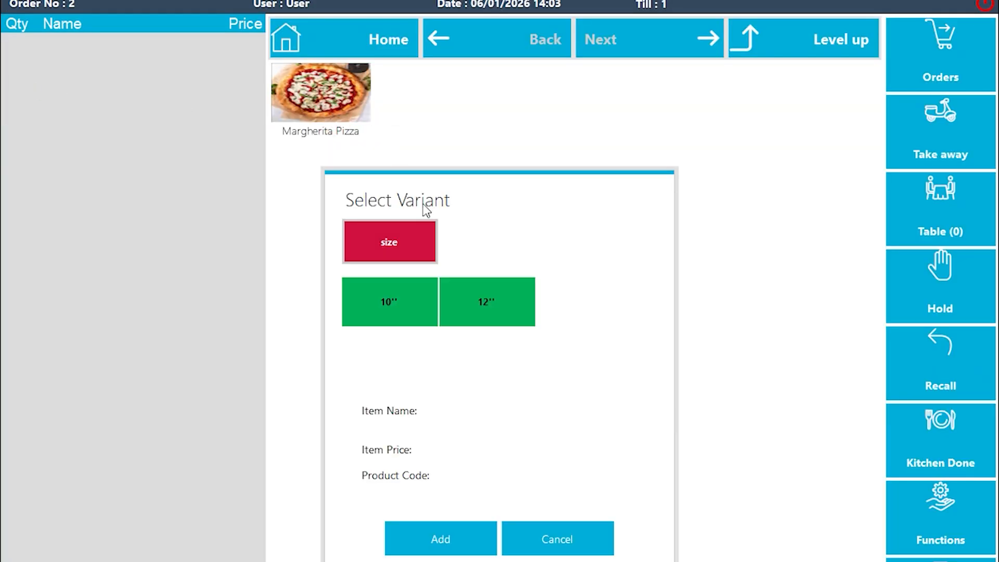
left_click(369, 320)
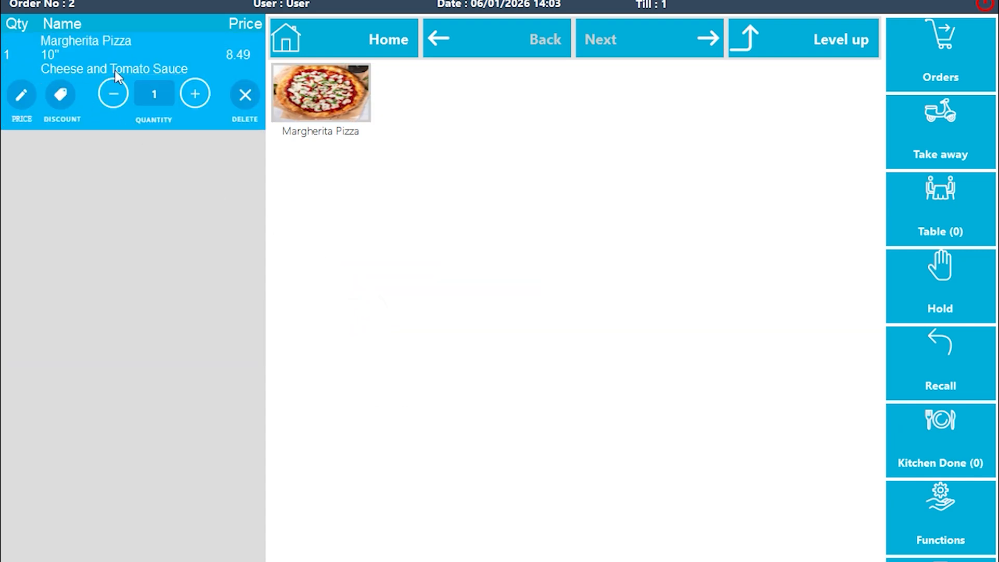
left_click(329, 107)
left_click(507, 295)
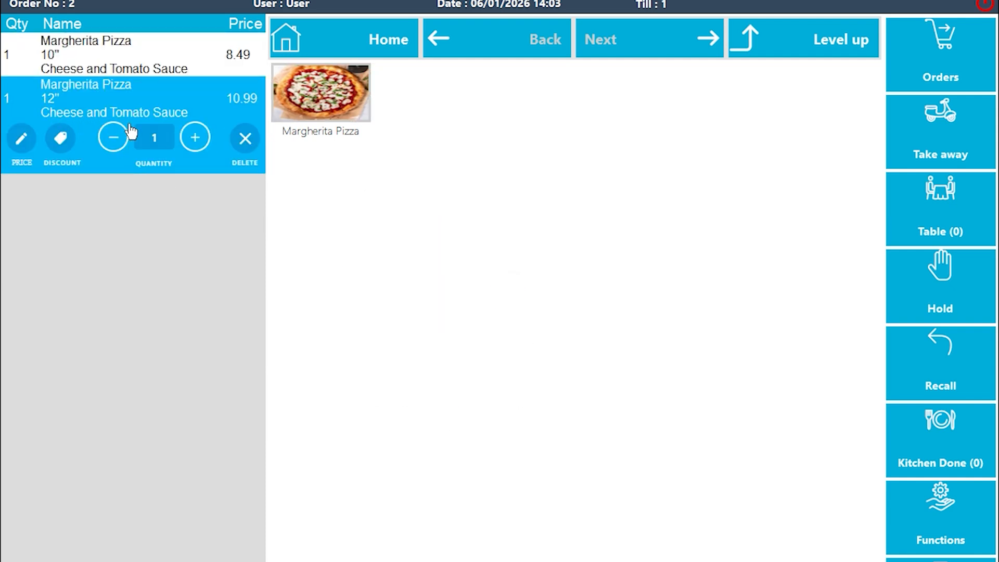
left_click(984, 5)
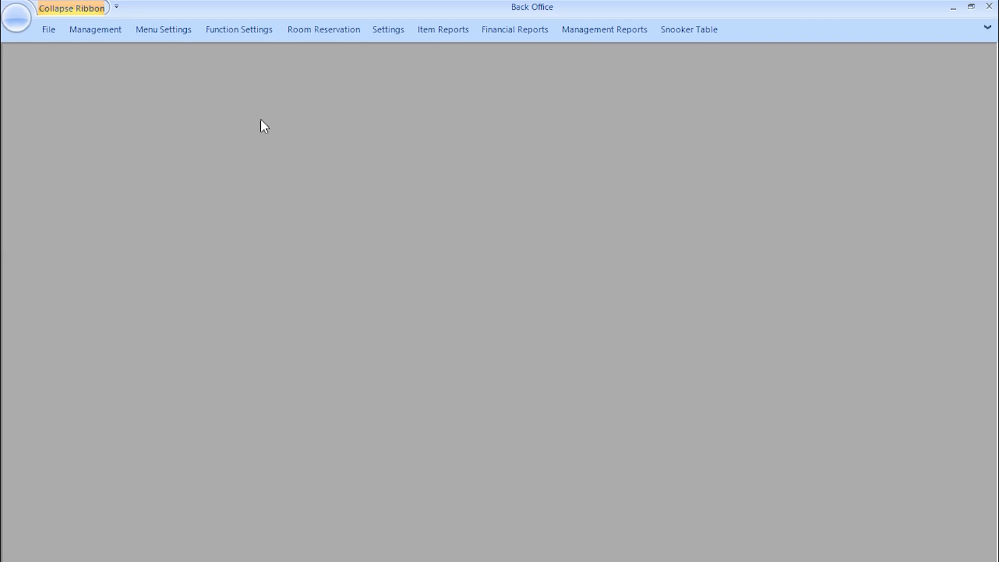
- Create a new multichoice group named Pizza, then select it in Group Name
left_click(167, 29)
left_click(233, 82)
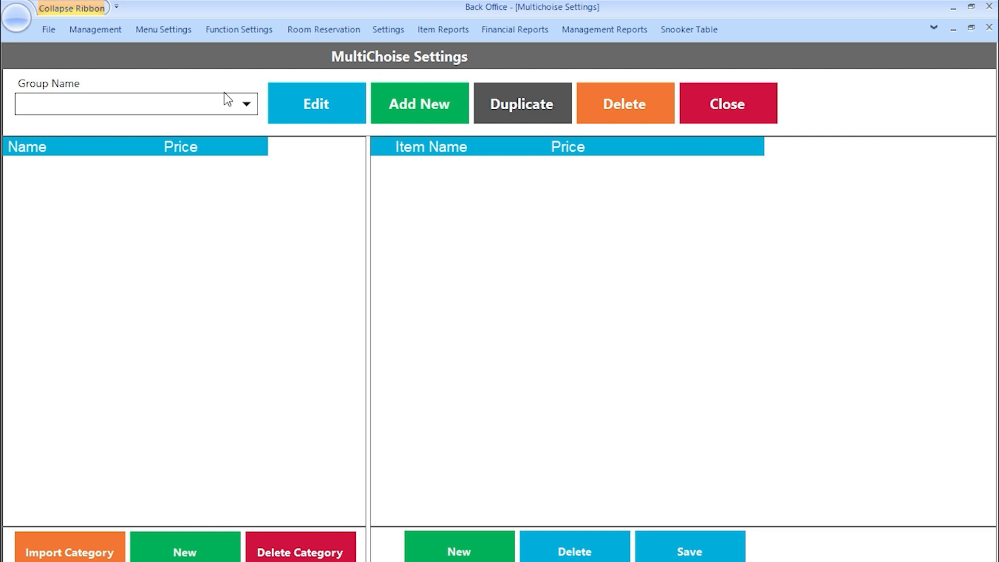
left_click(426, 110)
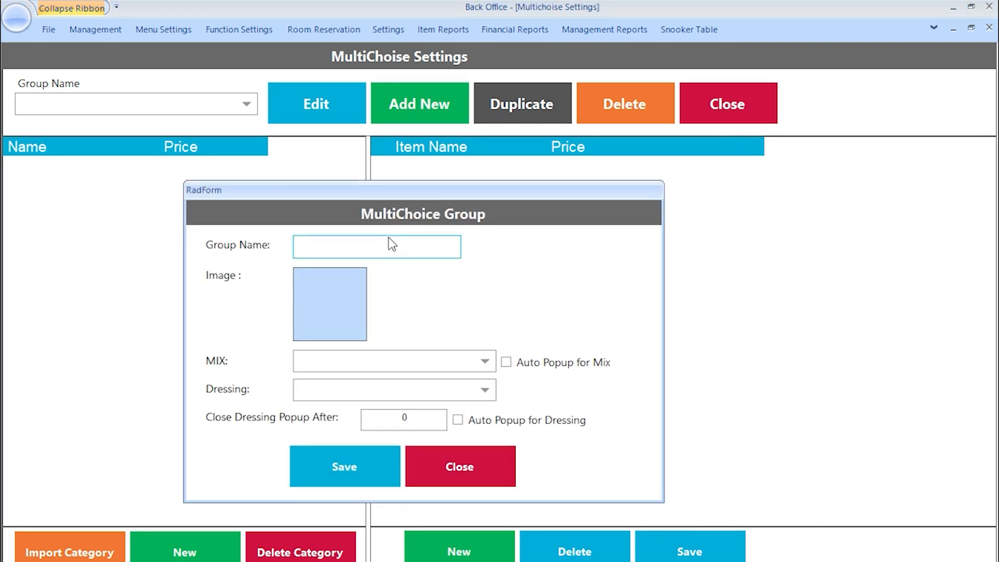
type("Pizza")
left_click(358, 458)
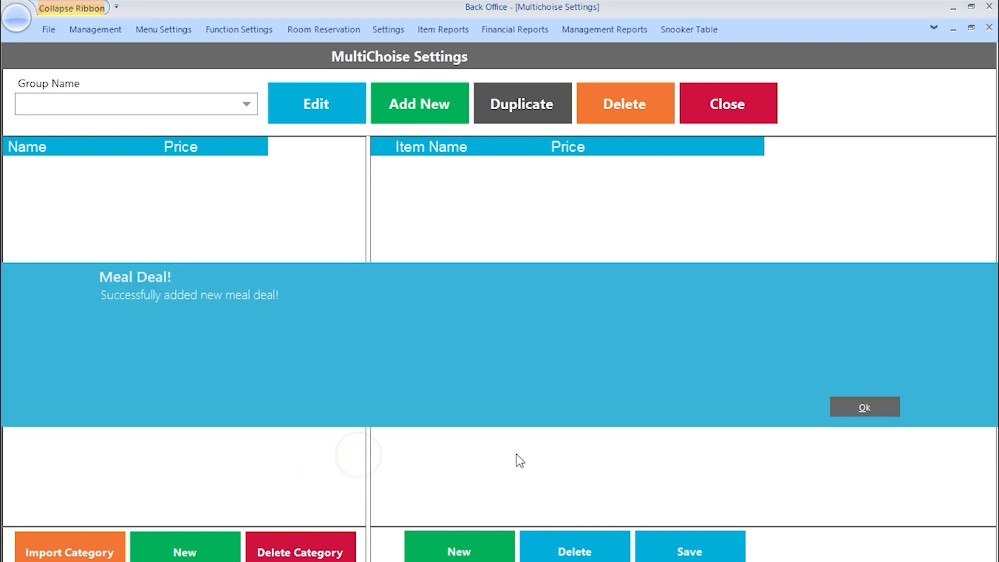
left_click(877, 408)
left_click(118, 104)
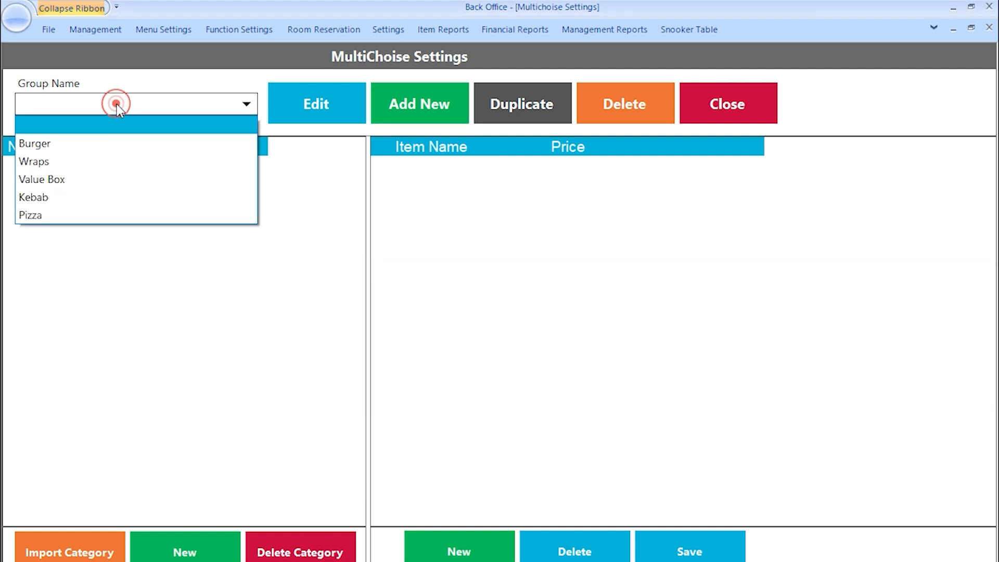
left_click(85, 213)
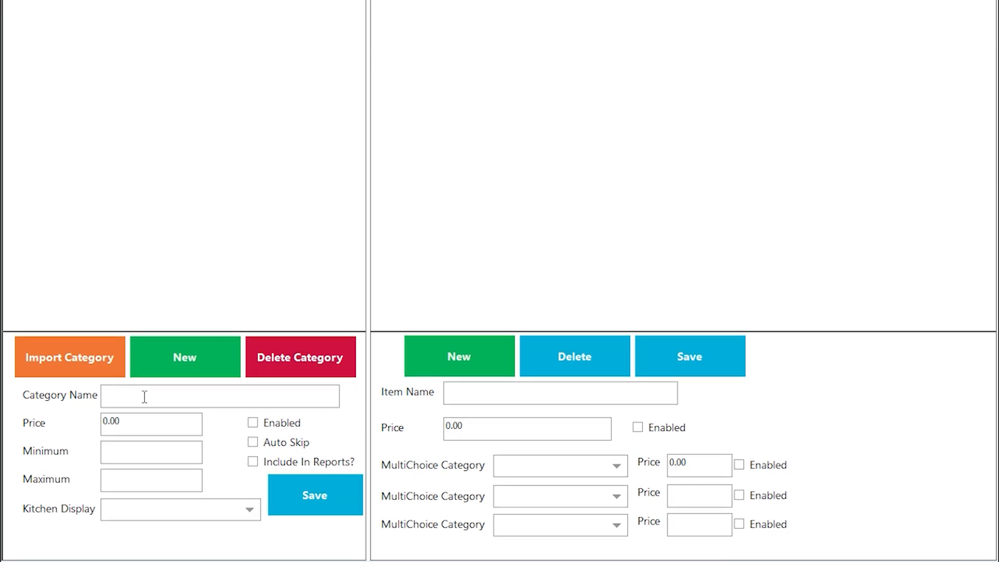
- Name the new category Toppings, enable it and set its price to 1.00
left_click(145, 396)
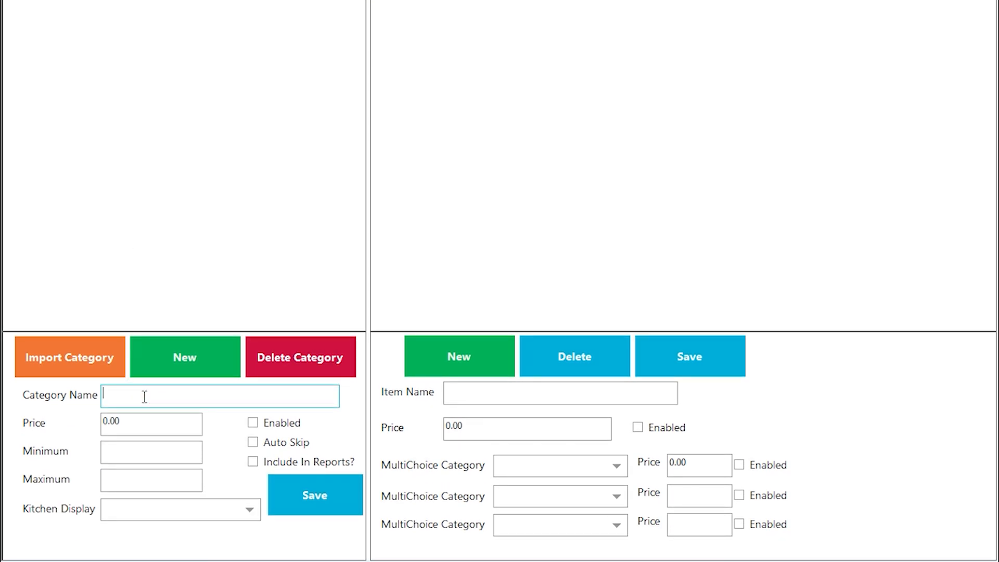
type("Toppings")
key("Tab")
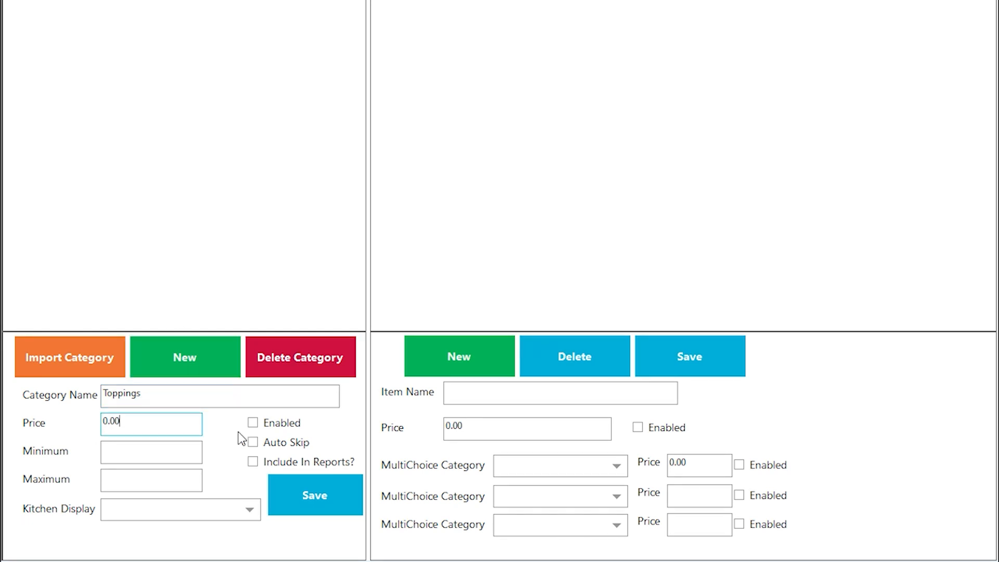
left_click(254, 423)
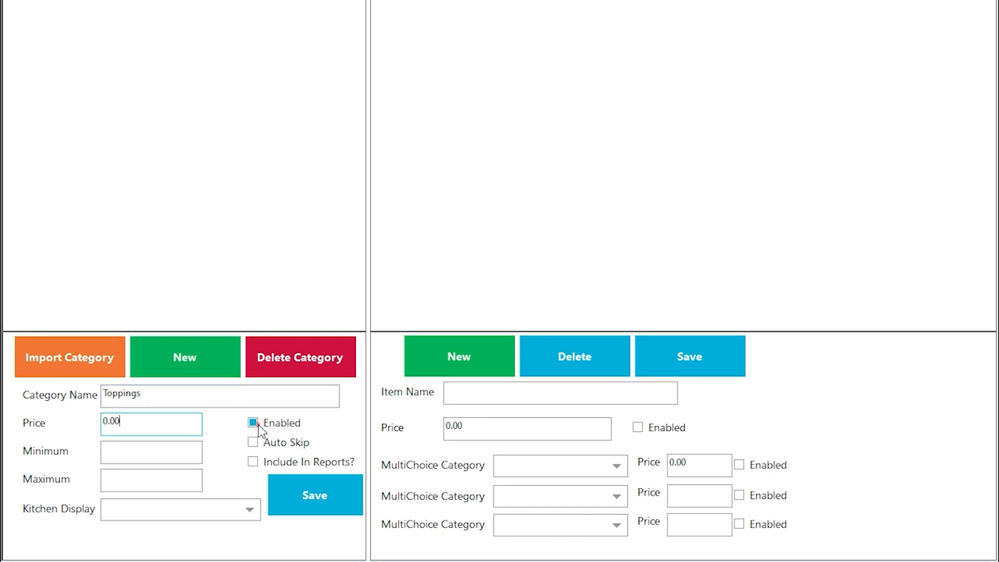
left_click(125, 423)
key("BackSpace")
key("BackSpace")
key("BackSpace")
key("BackSpace")
type("1.00")
- Give Toppings minimum 0, maximum 3 and Kitchen 1, add it to Pizza, then select it
left_click(160, 452)
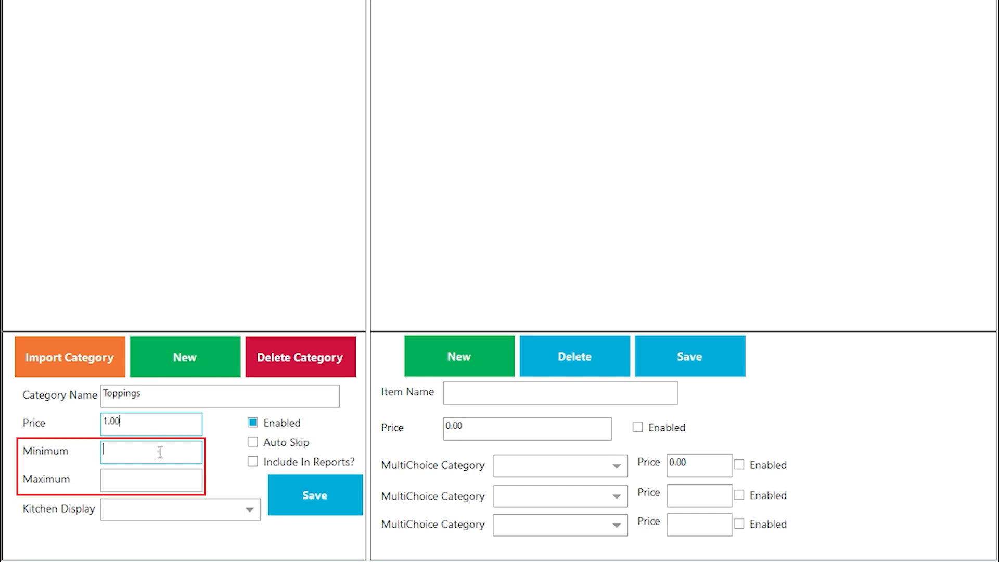
type("0")
left_click(148, 481)
type("3")
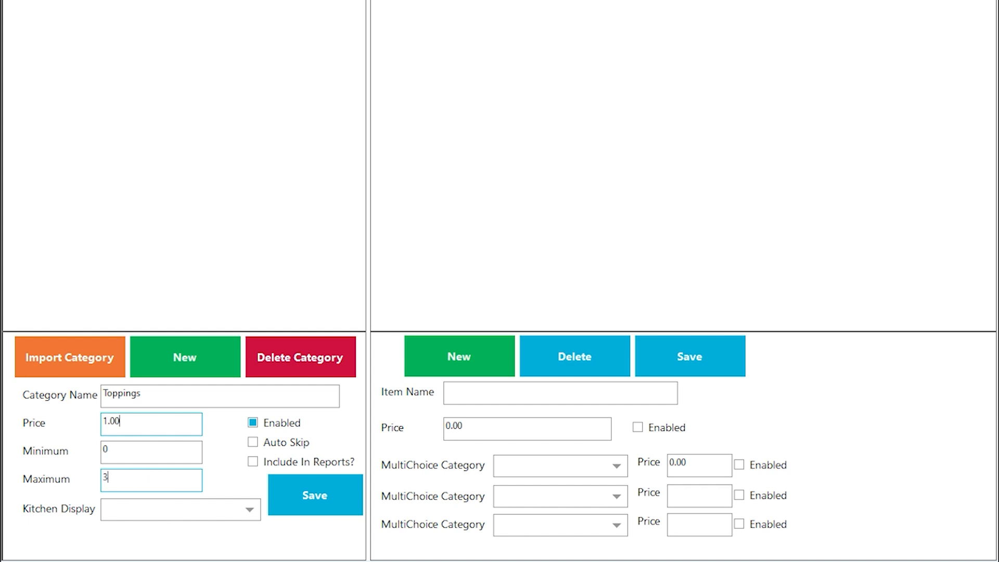
left_click(156, 511)
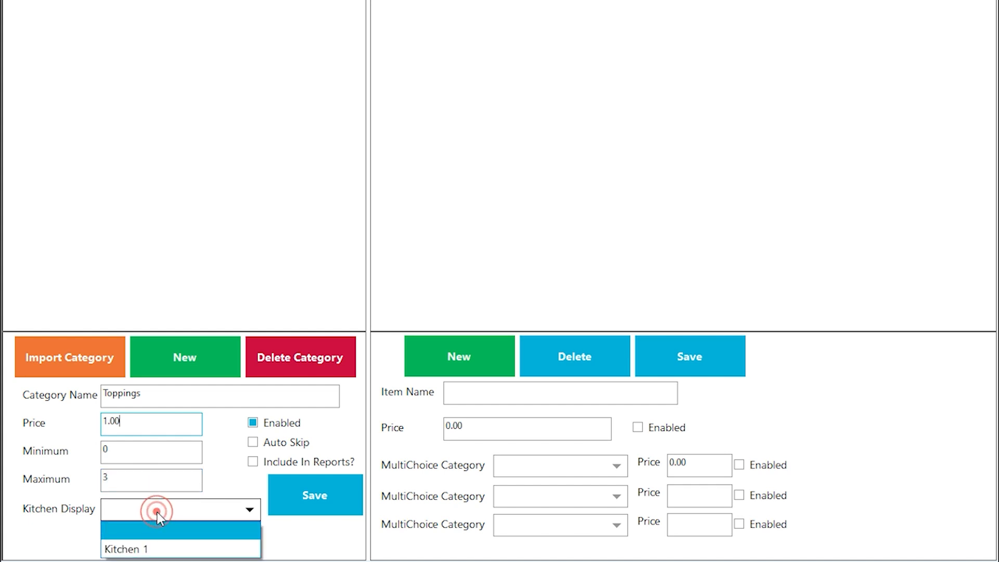
left_click(134, 547)
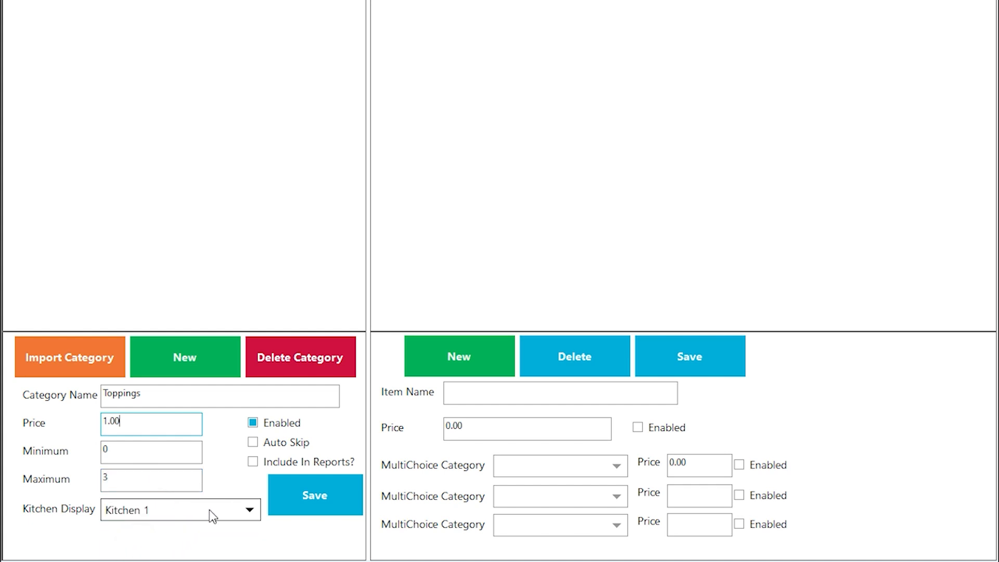
left_click(194, 358)
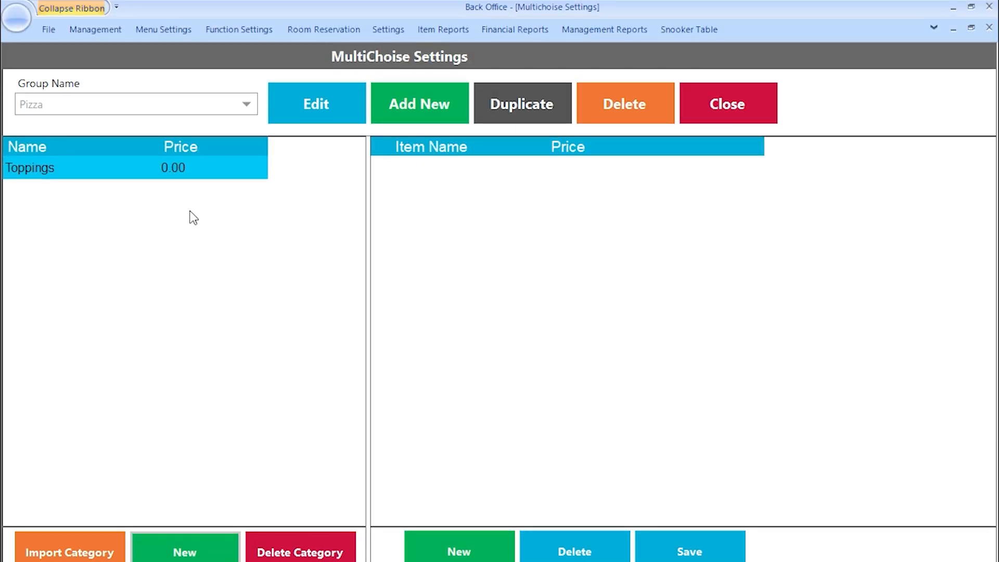
left_click(177, 174)
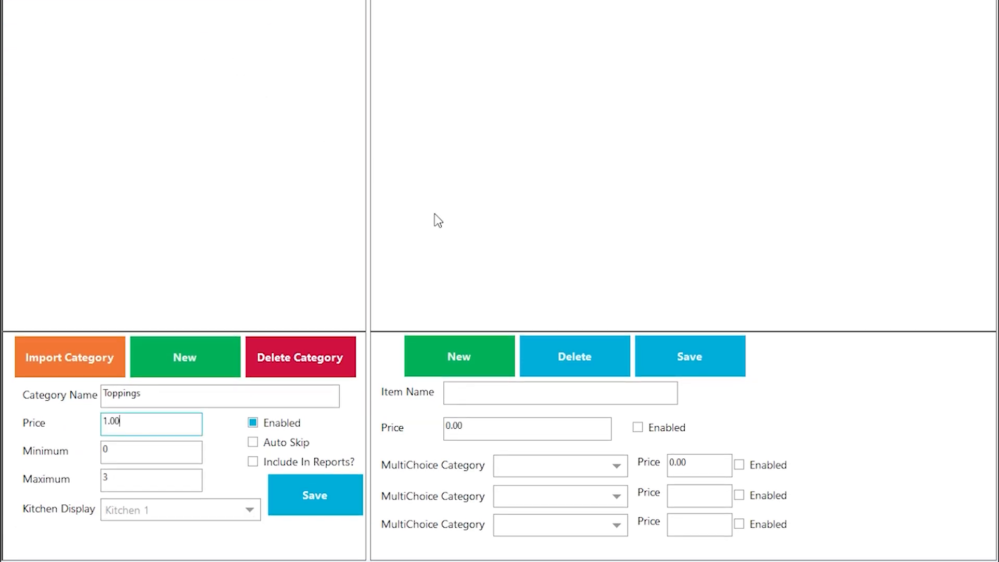
- Add Bell Peppers and Olives as enabled items in the Toppings category
left_click(478, 392)
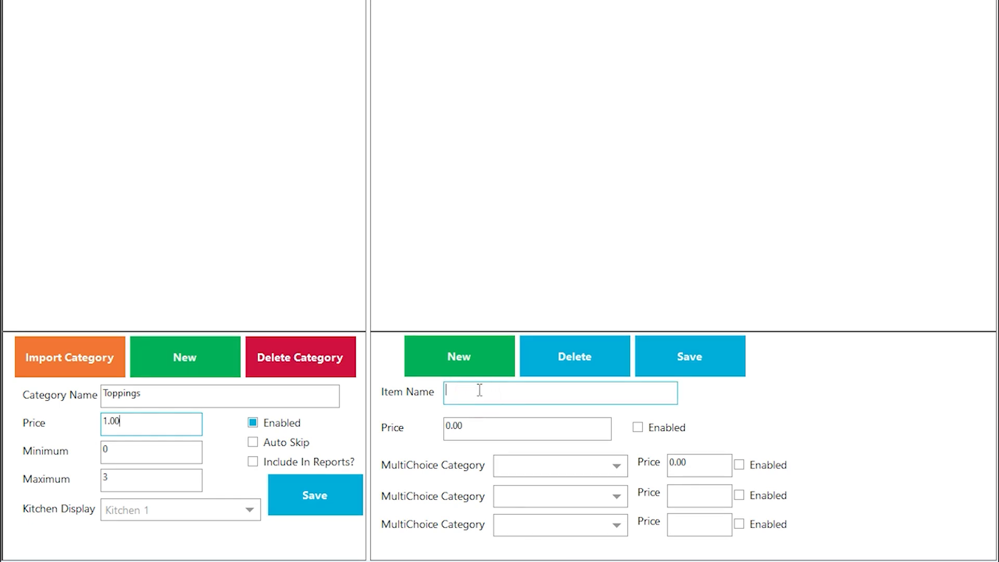
type("Bell Peppers")
left_click(486, 437)
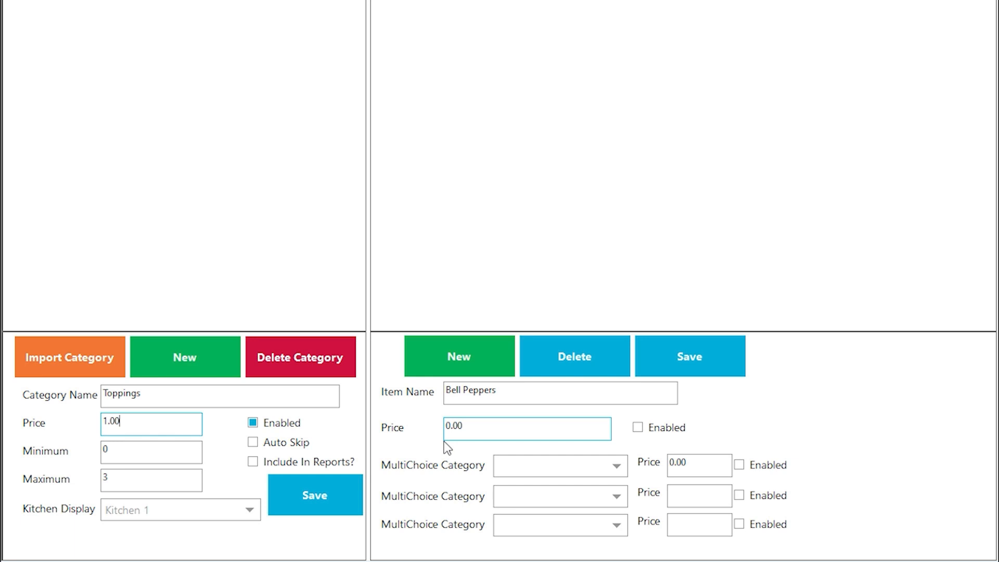
left_click(252, 423)
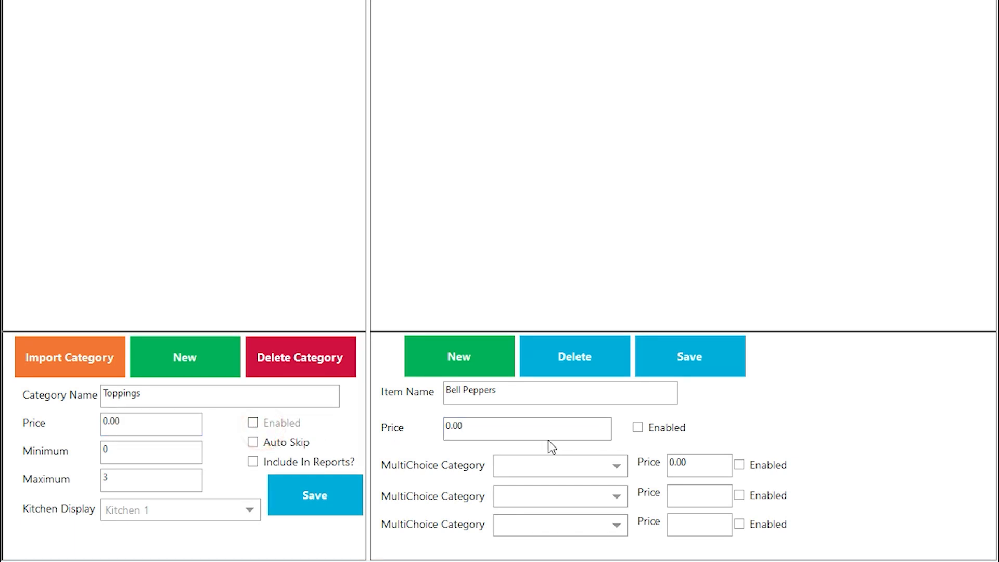
left_click(653, 433)
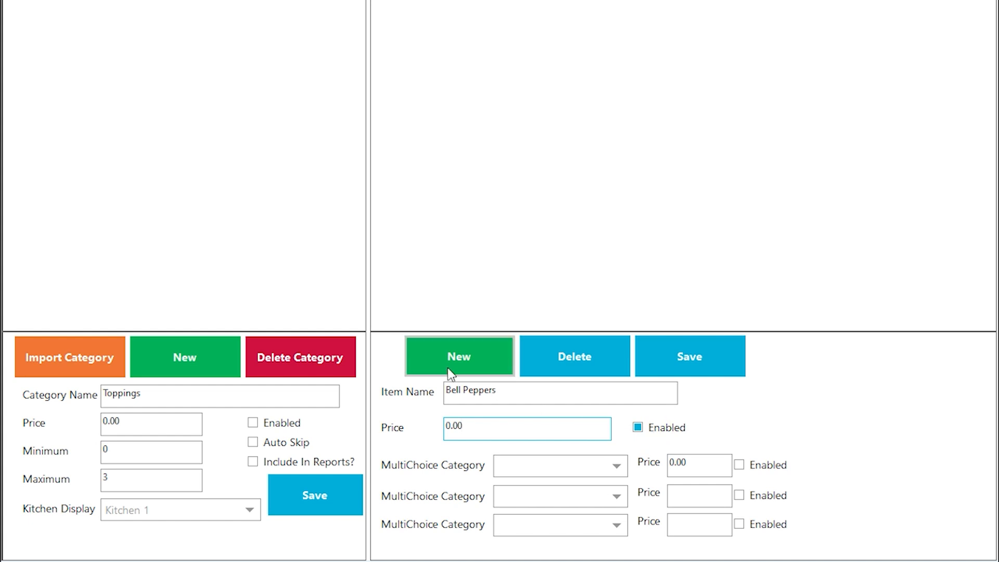
left_click(433, 358)
left_click(883, 214)
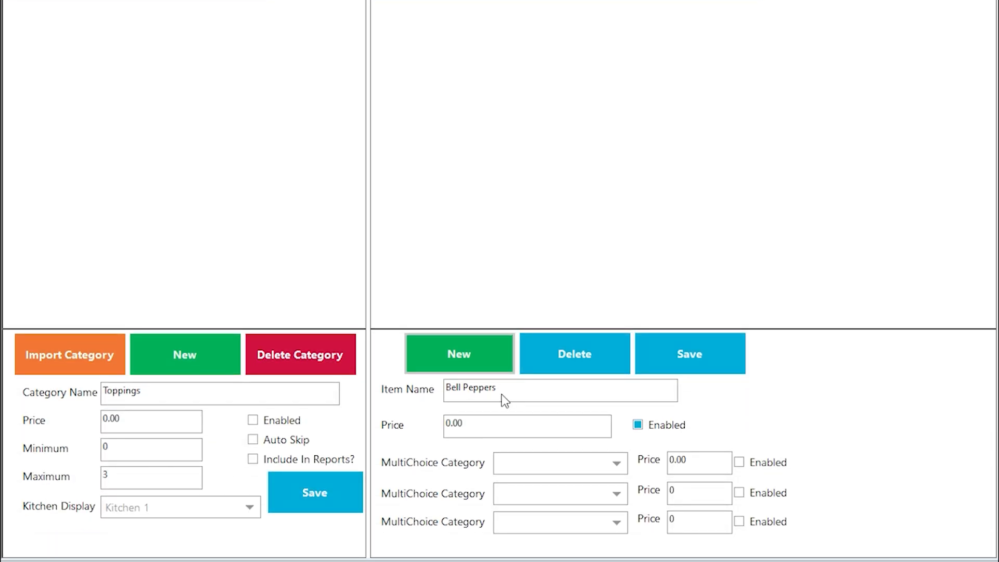
left_click(507, 389)
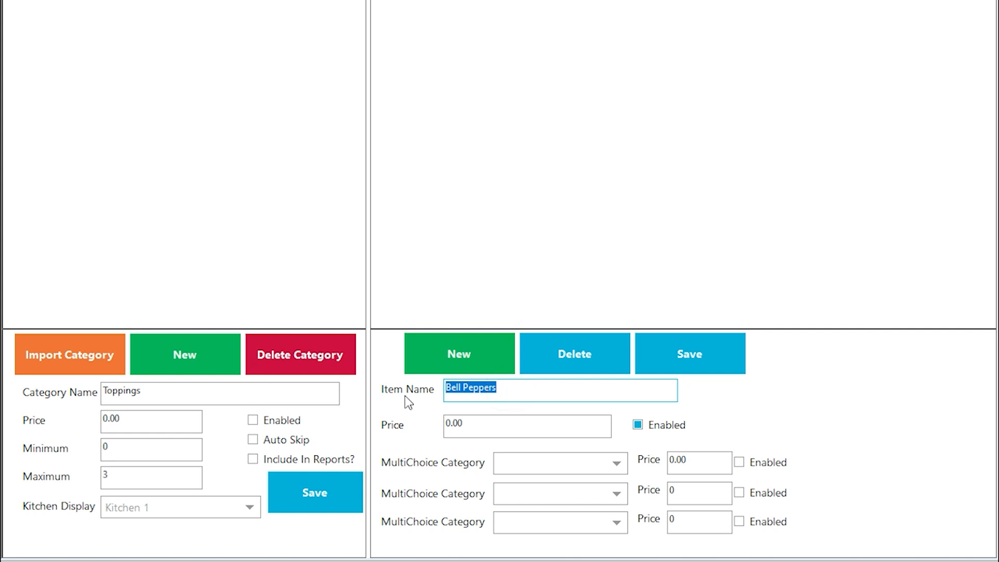
key("BackSpace")
type("Olives")
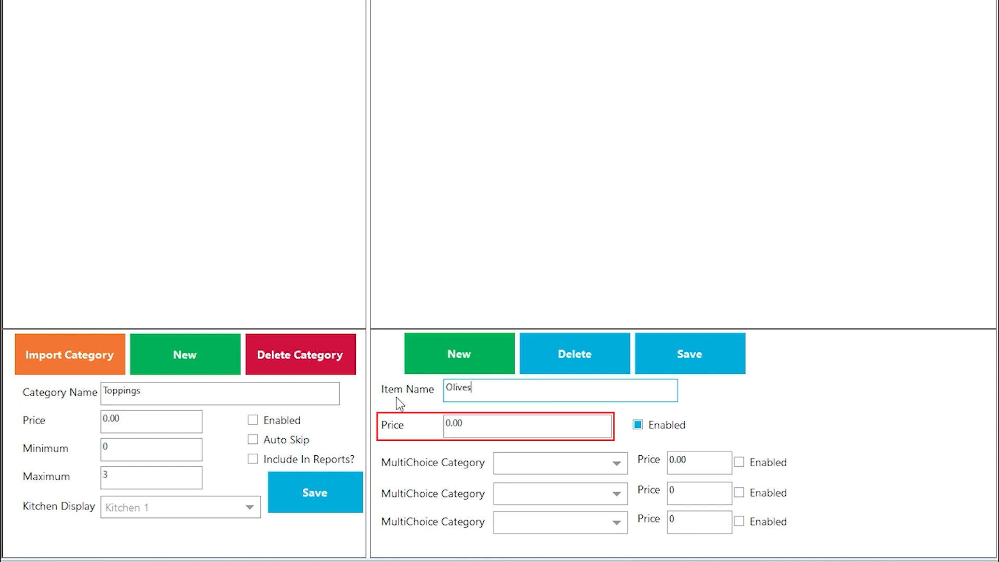
left_click(479, 342)
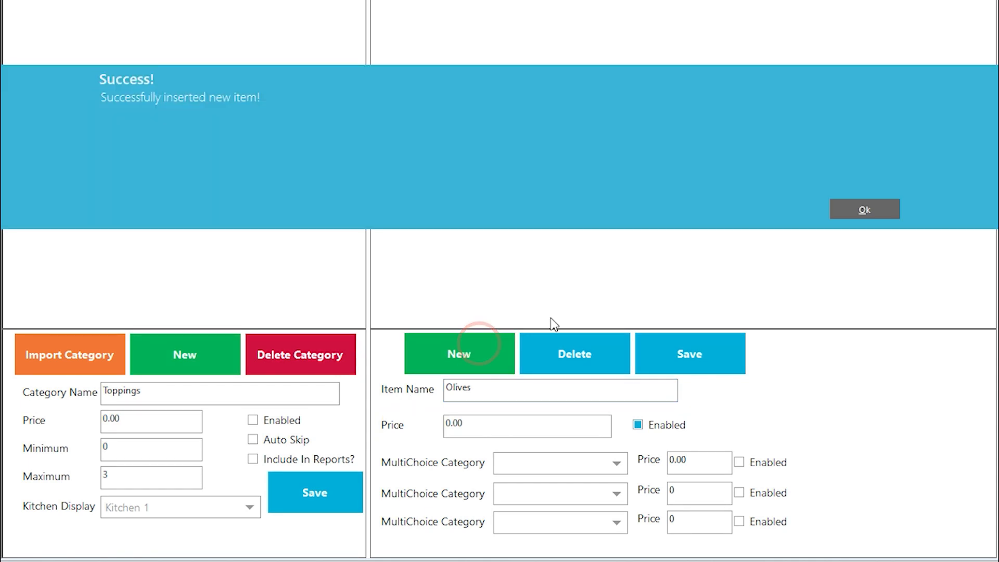
left_click(876, 210)
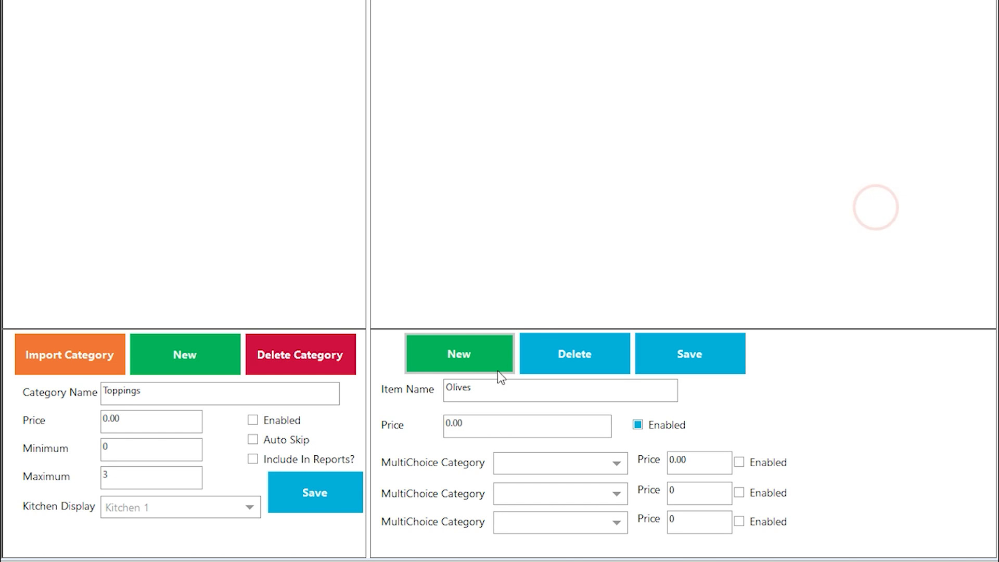
- Add Onions and Tomato as further Toppings items
left_click(476, 388)
key("BackSpace")
key("BackSpace")
key("BackSpace")
key("BackSpace")
key("BackSpace")
key("BackSpace")
type("Onions")
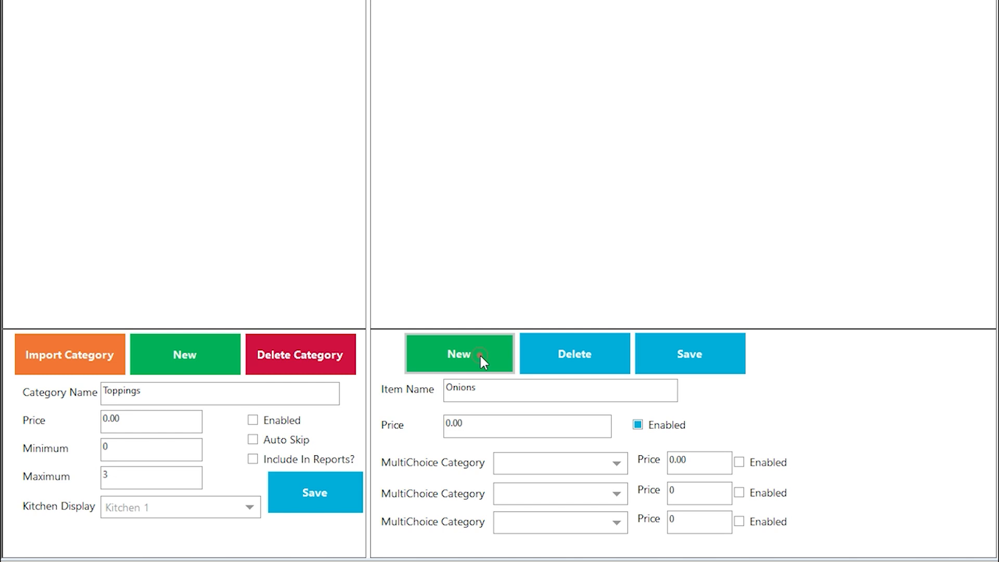
left_click(480, 355)
left_click(832, 206)
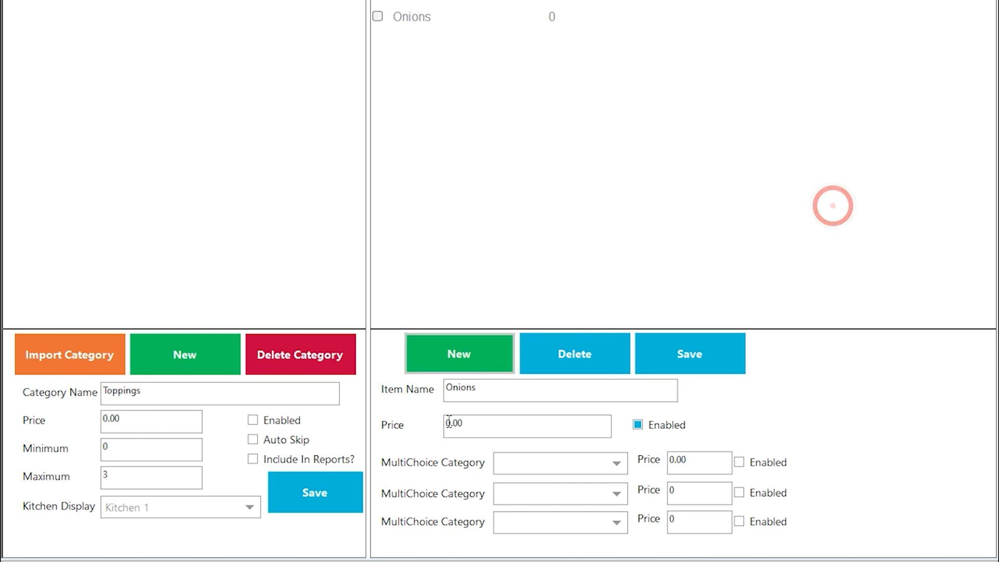
double_click(549, 390)
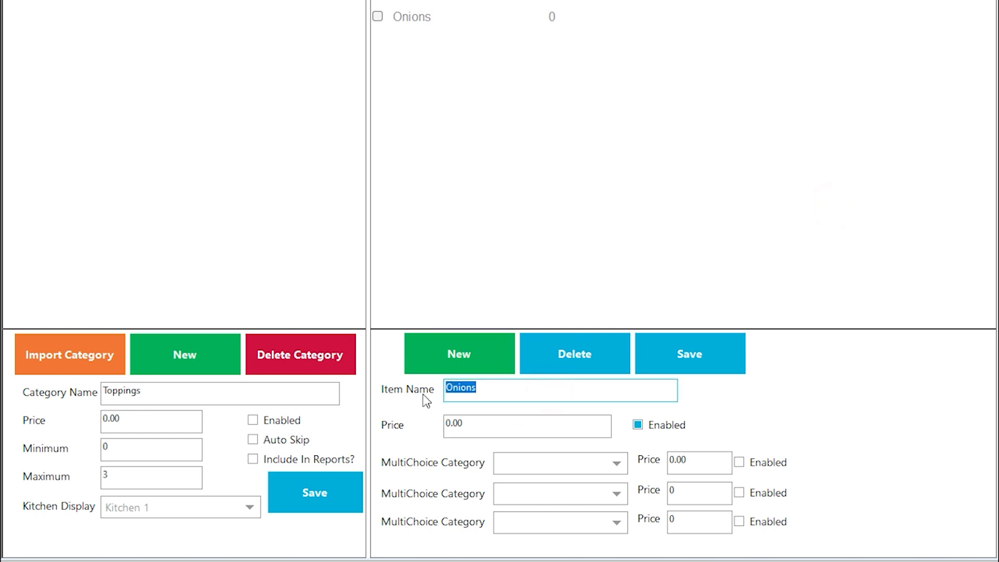
key("BackSpace")
type("Tomato")
left_click(486, 364)
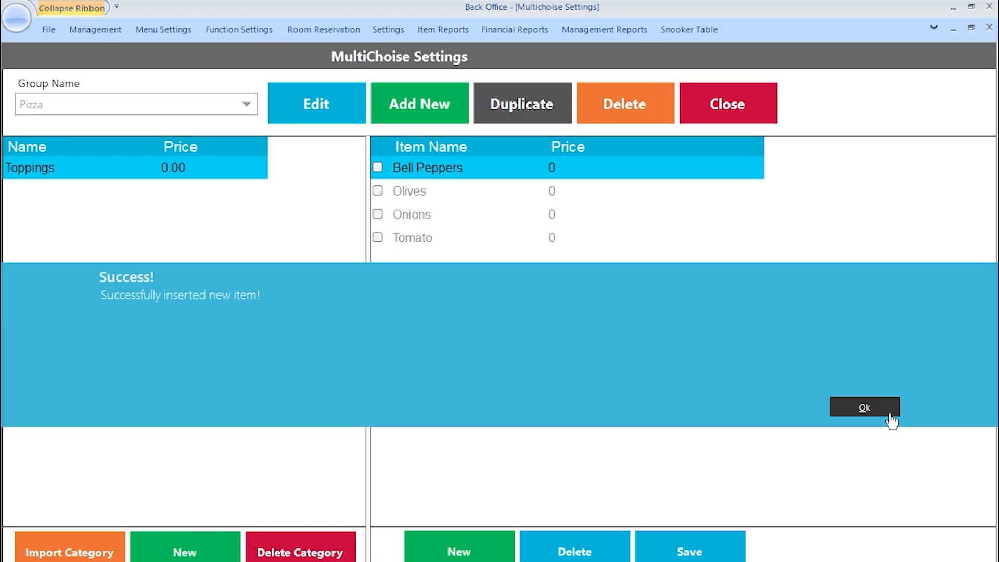
left_click(890, 416)
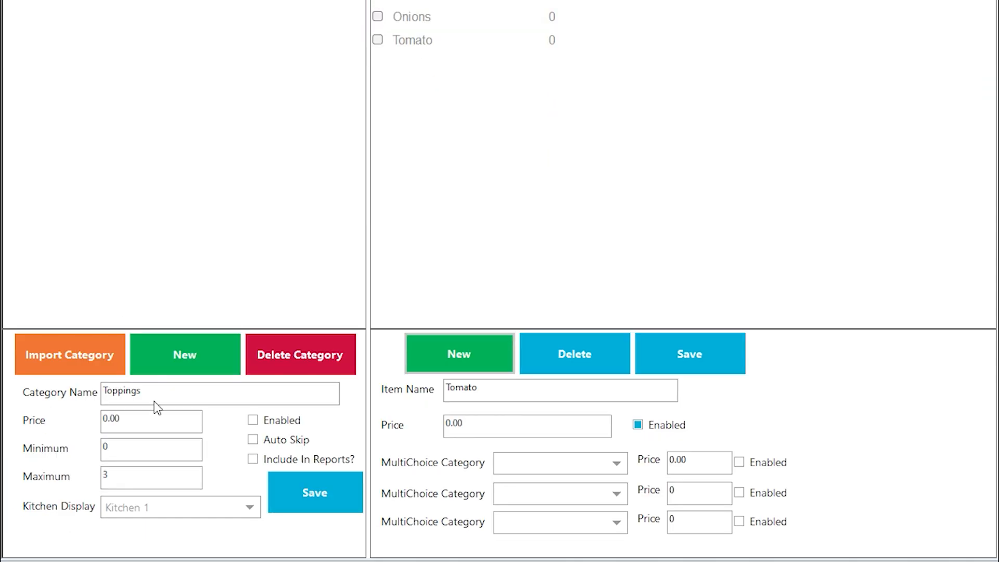
- Create a No Toppings category, select it, and clear the old item name
left_click(166, 393)
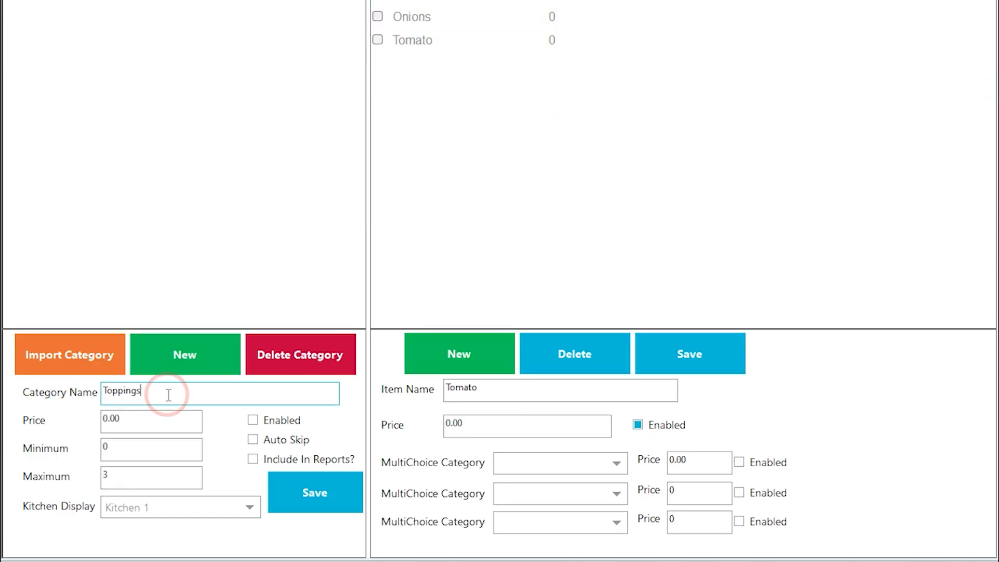
double_click(140, 392)
type("No Toppings")
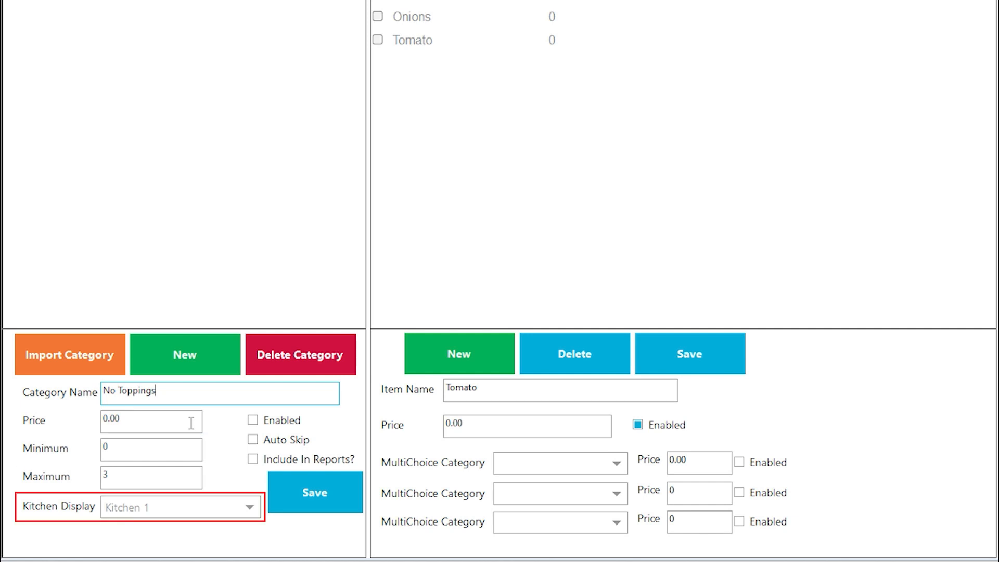
left_click(183, 368)
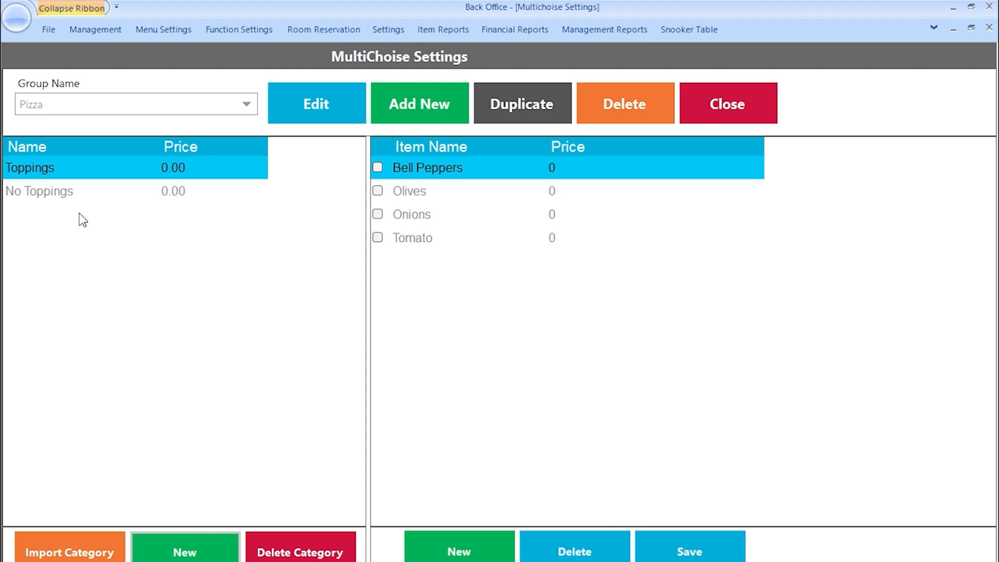
left_click(64, 191)
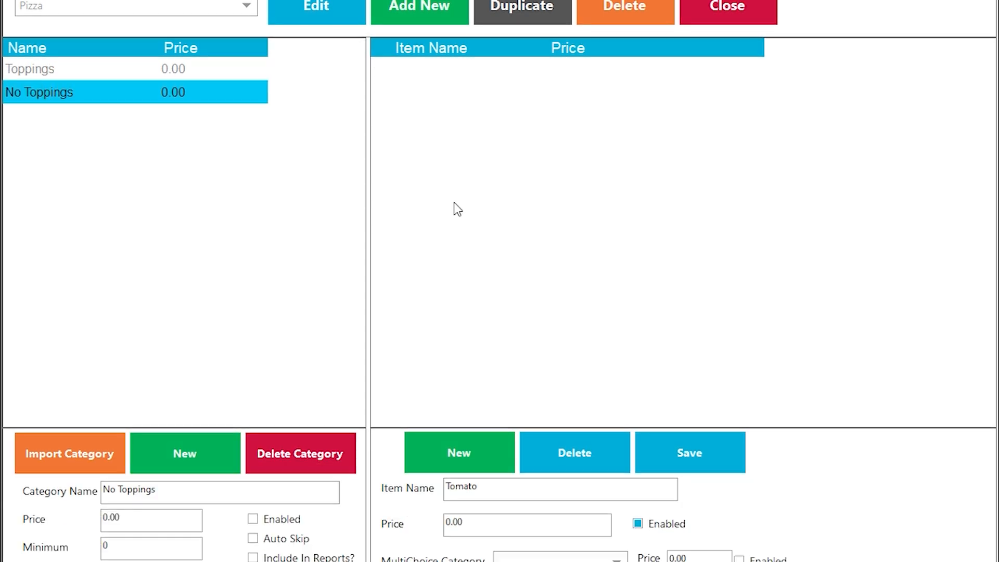
double_click(496, 385)
key("BackSpace")
- Add Bell Pepper and Olives as items under No Toppings
type("Bell Pepper")
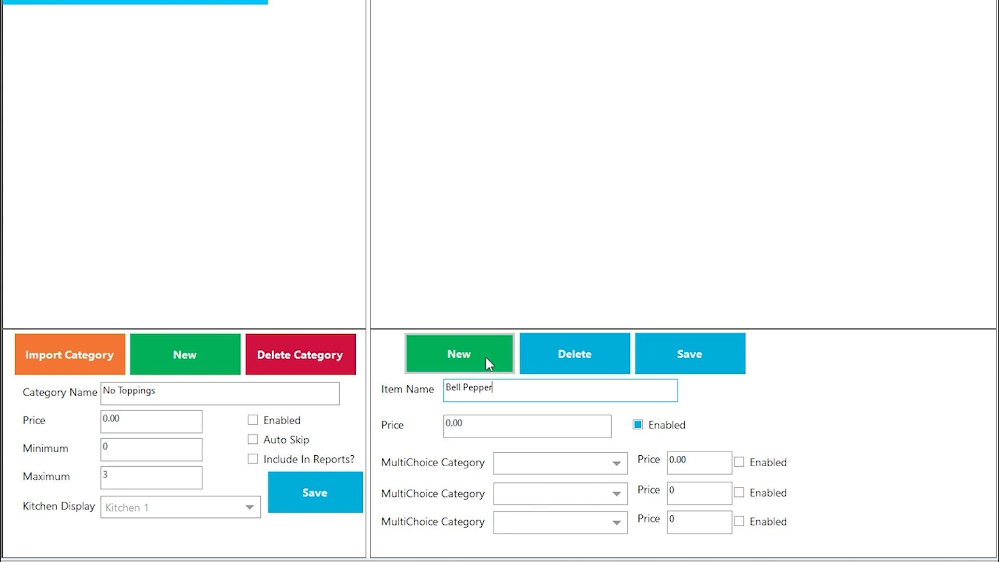
left_click(487, 362)
left_click(893, 211)
double_click(524, 388)
type("Olives")
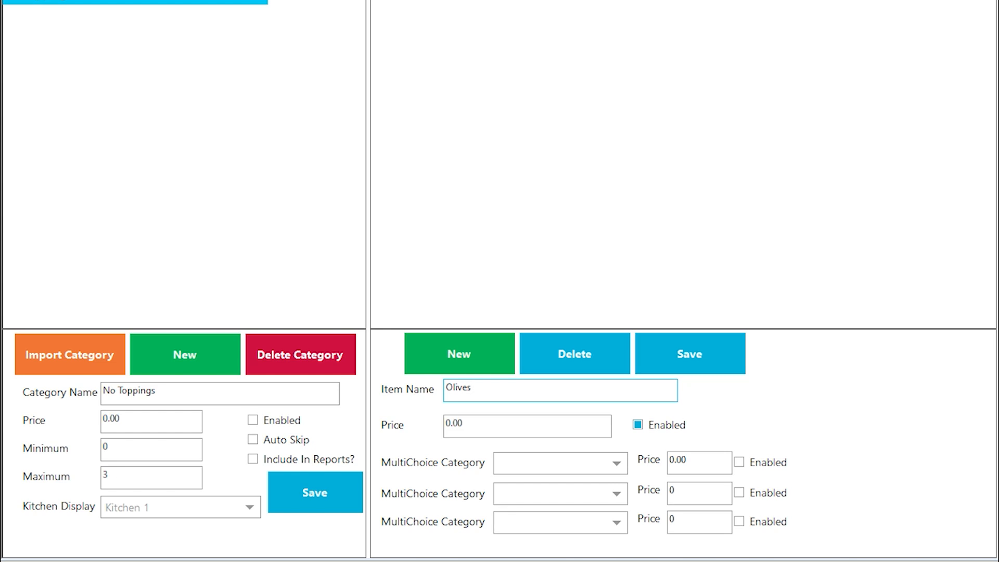
left_click(457, 354)
- Add Onions and Tomatoes as items under No Toppings
double_click(488, 387)
key("BackSpace")
type("Onions")
left_click(459, 359)
left_click(887, 211)
double_click(508, 383)
type("Tomatoes")
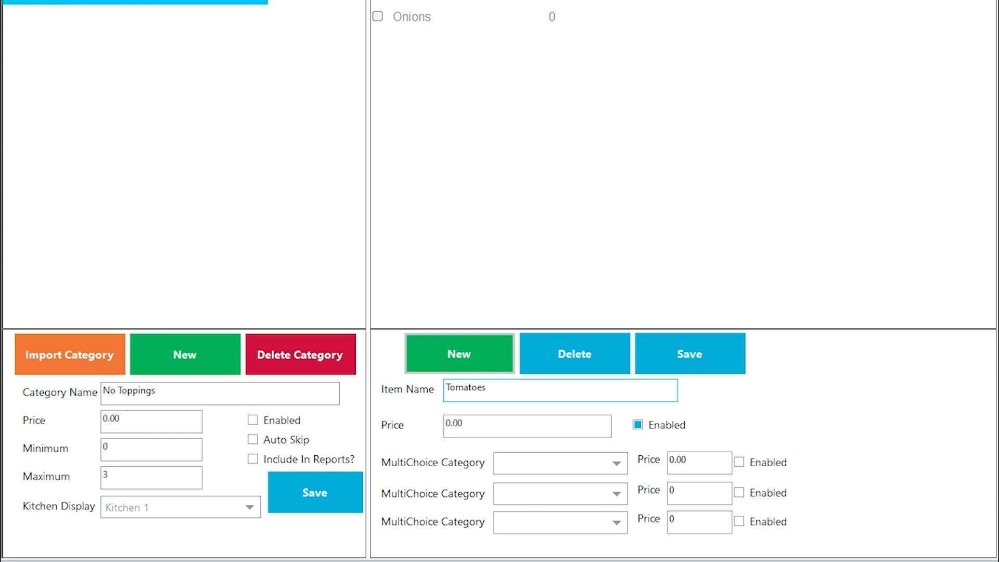
left_click(506, 343)
left_click(865, 407)
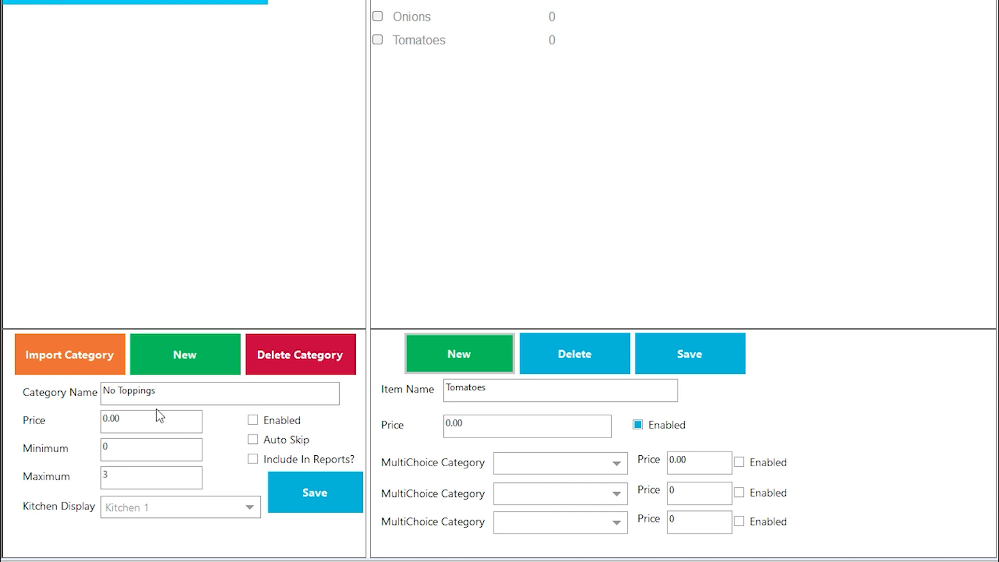
- Create an Extra Toppings category in the Pizza group and select it
left_click(162, 396)
triple_click(163, 396)
type("Extra Toppings")
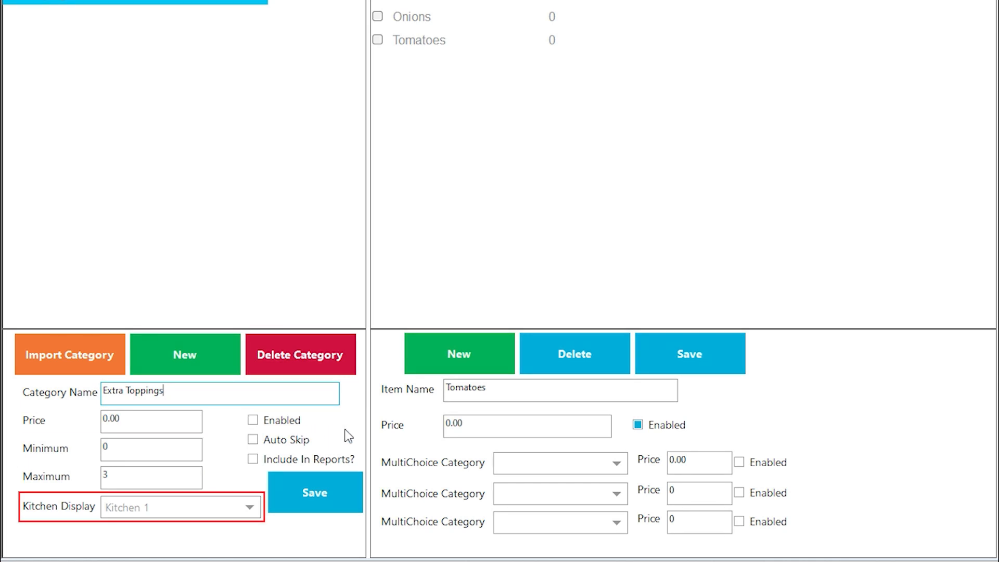
left_click(173, 354)
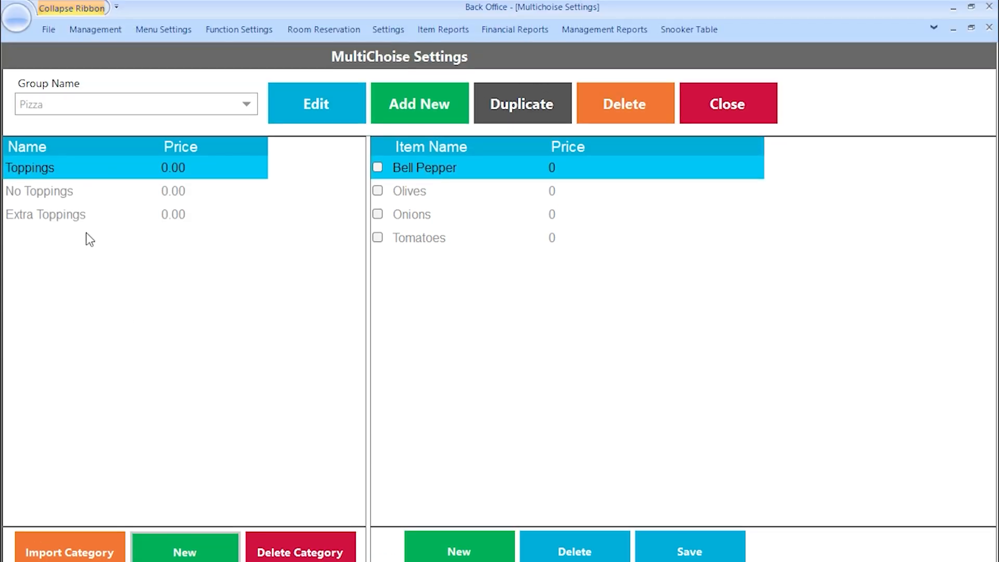
left_click(78, 16)
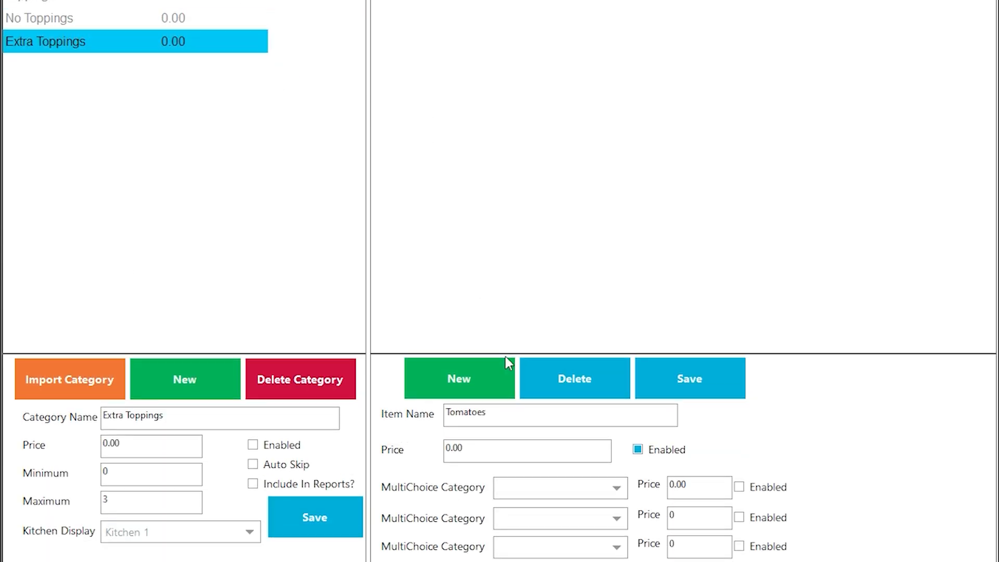
- Add Pine Apples and Mushrooms at 0.80 to Extra Toppings
double_click(514, 394)
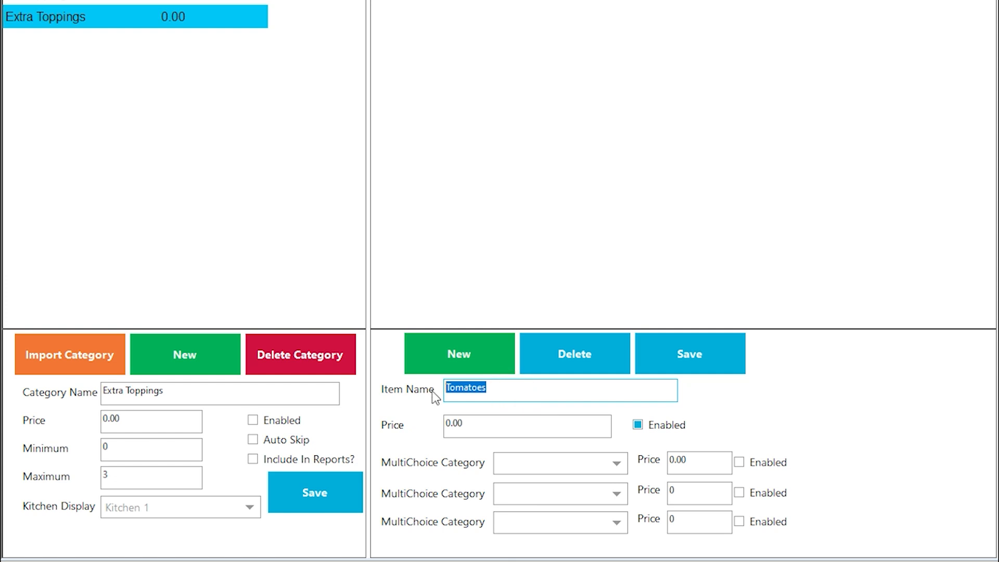
type("Pine Apples")
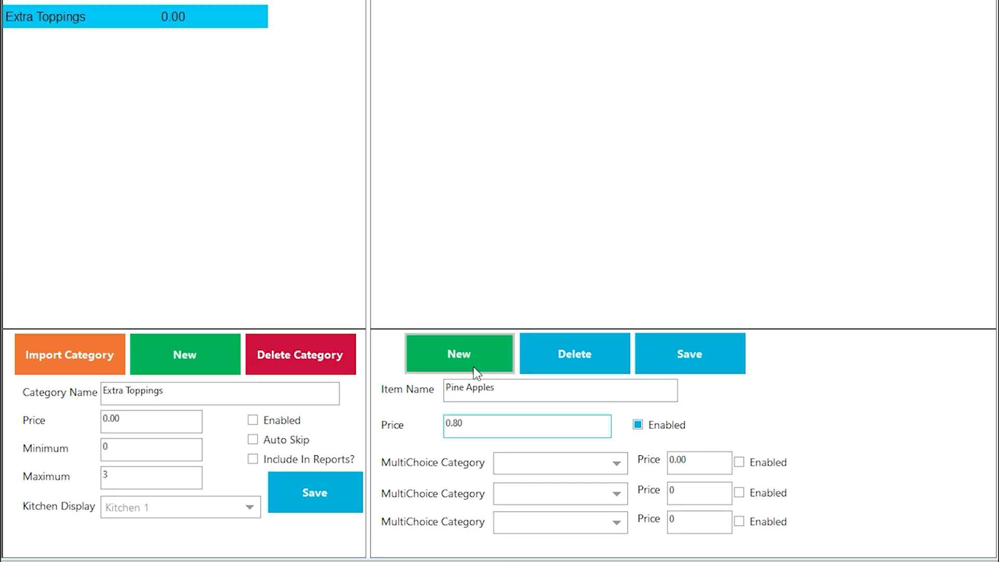
left_click(473, 365)
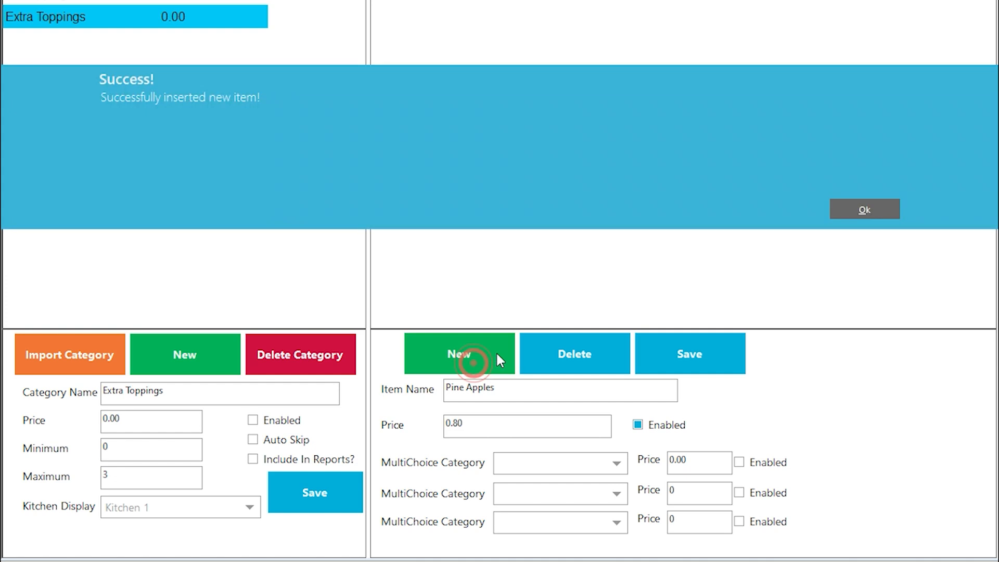
left_click(888, 207)
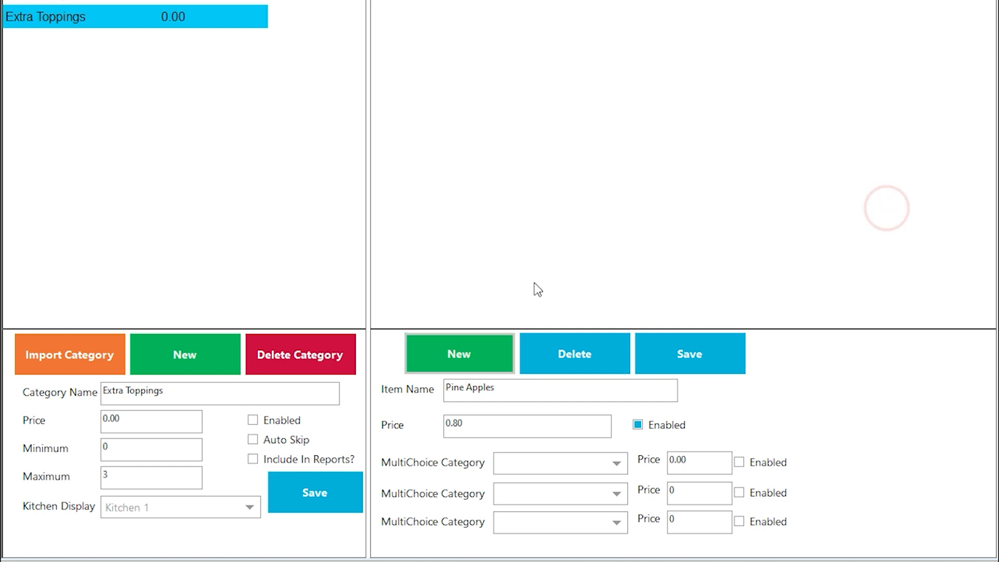
left_click(523, 387)
type("Mushrooms")
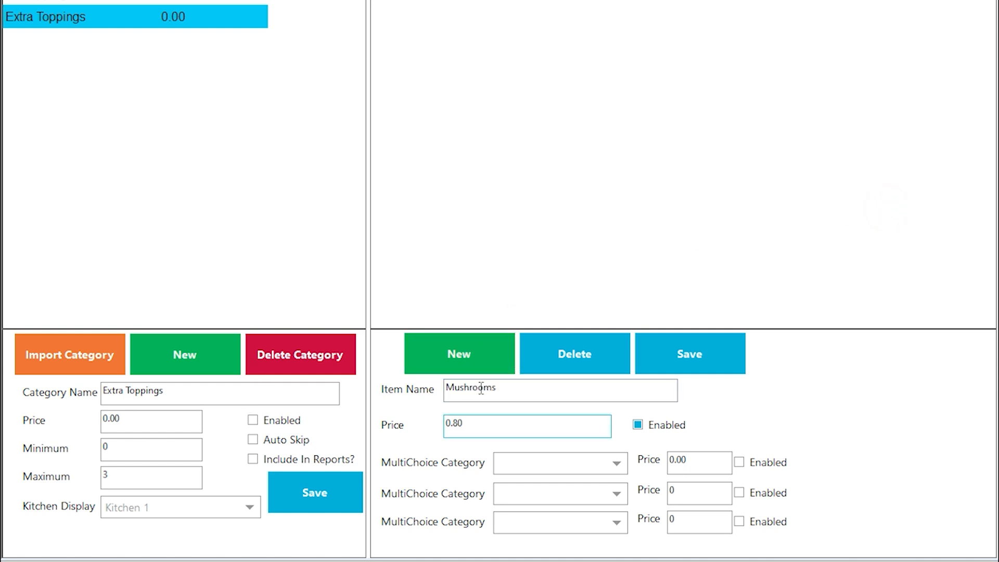
left_click(446, 340)
left_click(872, 212)
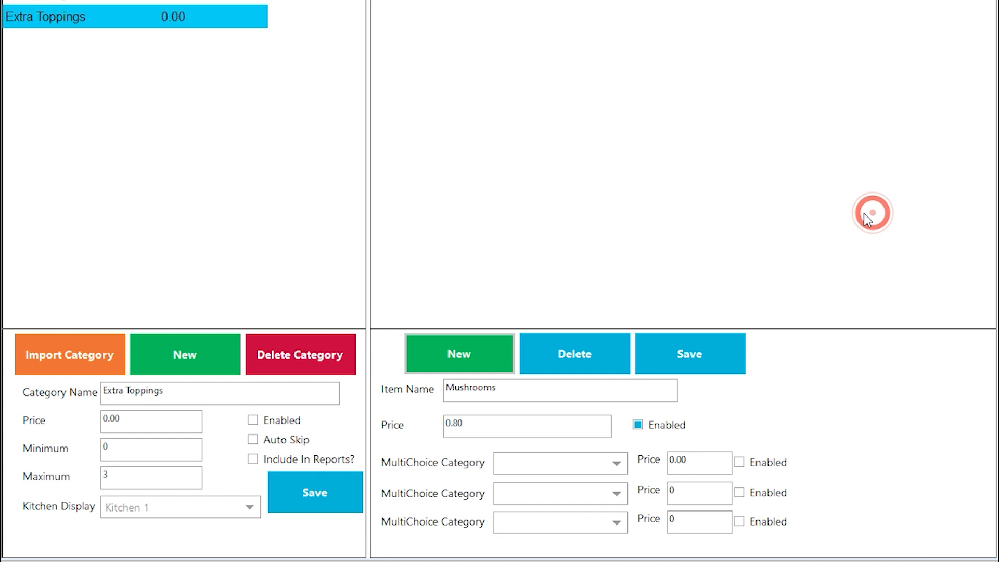
- Add Spicy Beef and Lamb at 0.80 to Extra Toppings
left_click(511, 383)
double_click(488, 395)
type("Spicy Beef")
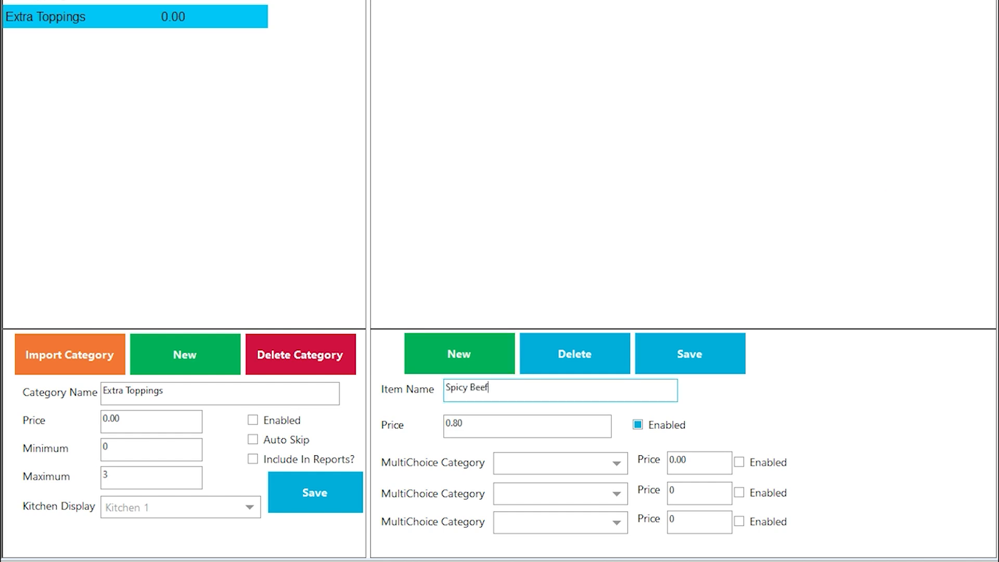
left_click(499, 350)
left_click(865, 212)
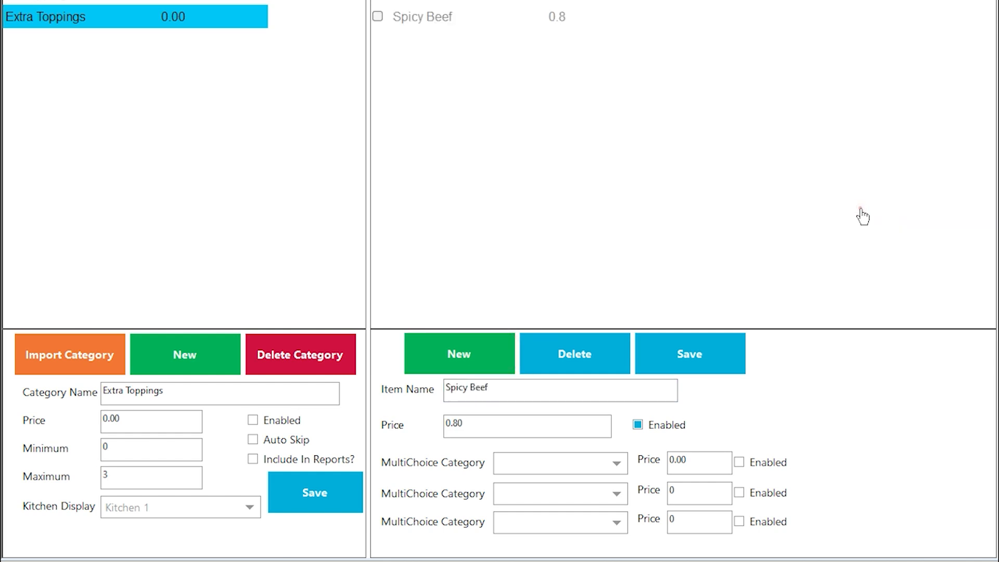
double_click(509, 390)
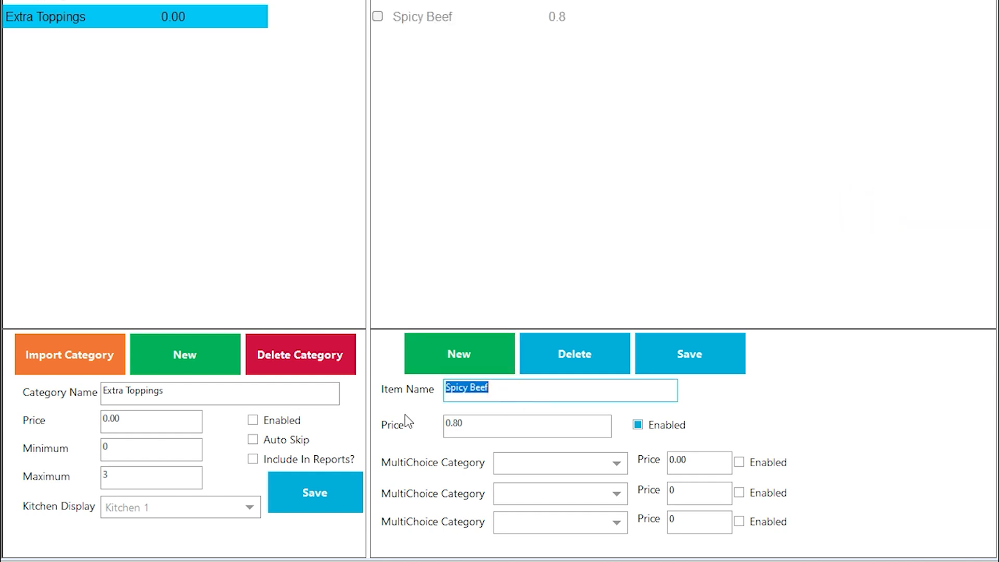
type("Lamb")
left_click(478, 347)
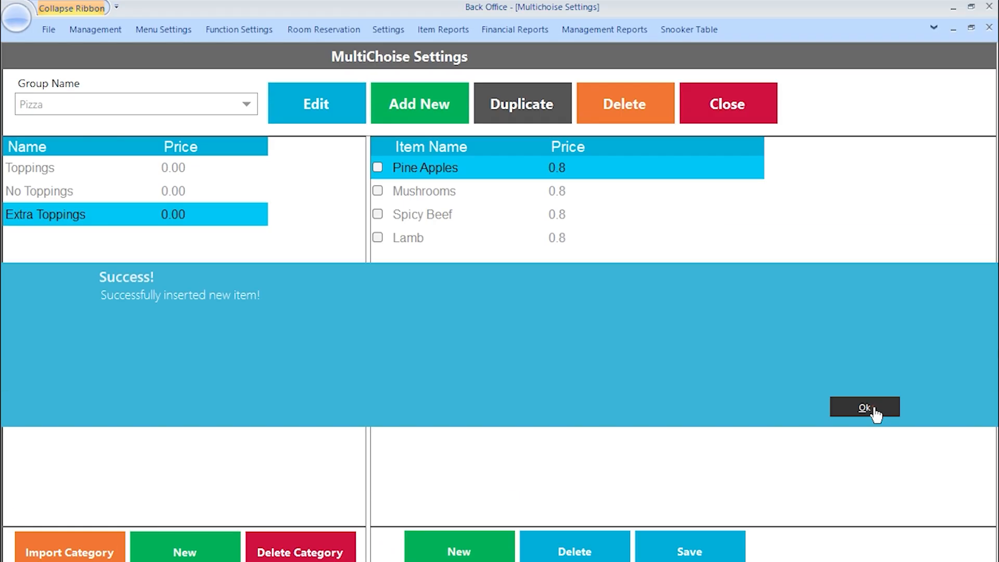
left_click(868, 211)
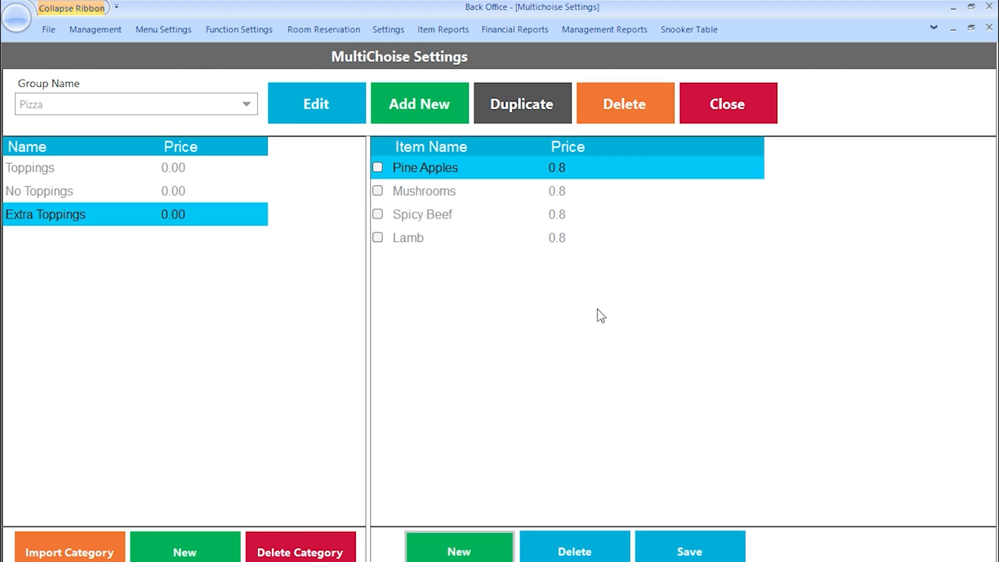
- Open Margherita Pizza from the Products list for editing
left_click(139, 31)
left_click(114, 67)
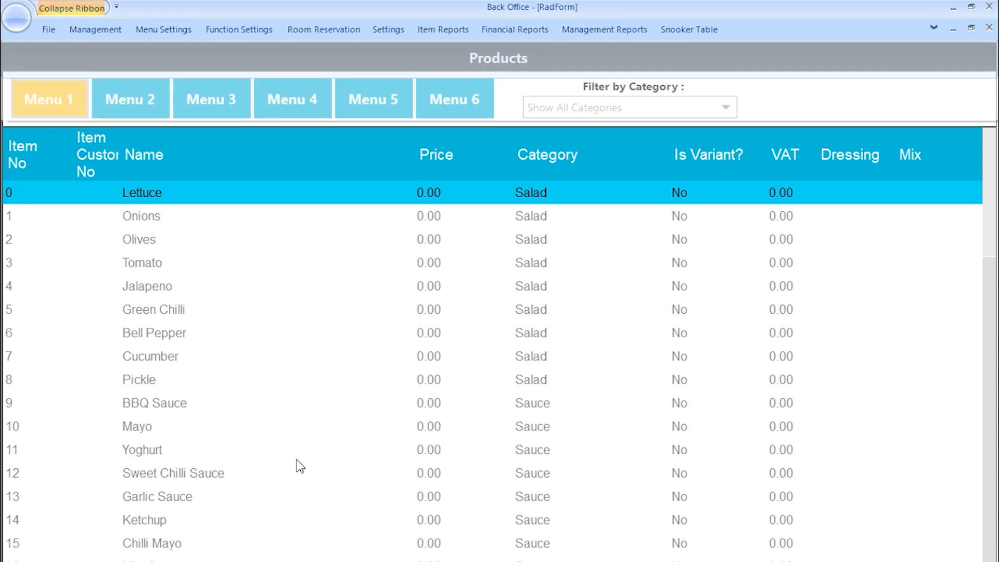
scroll(297, 461, "down", 7)
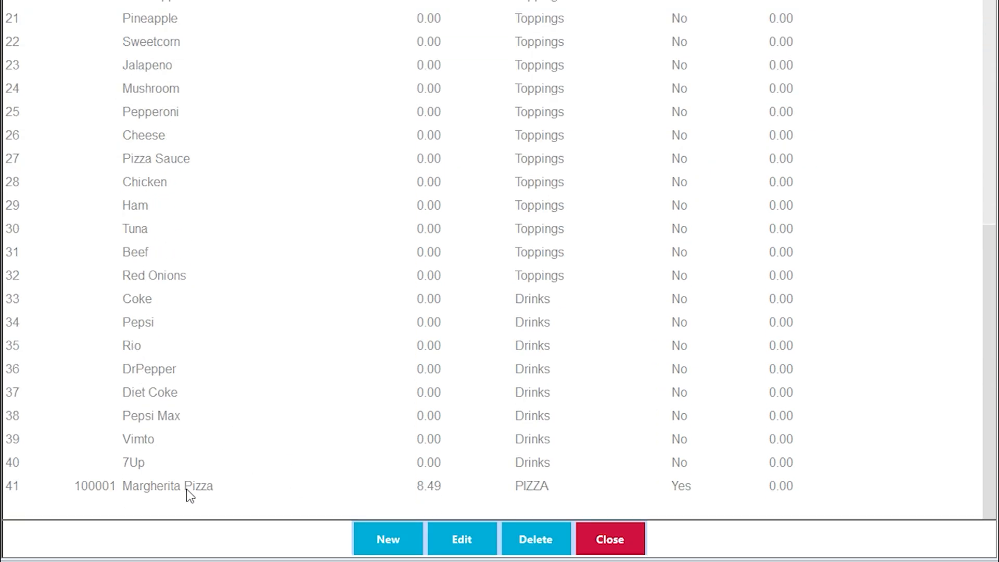
double_click(188, 491)
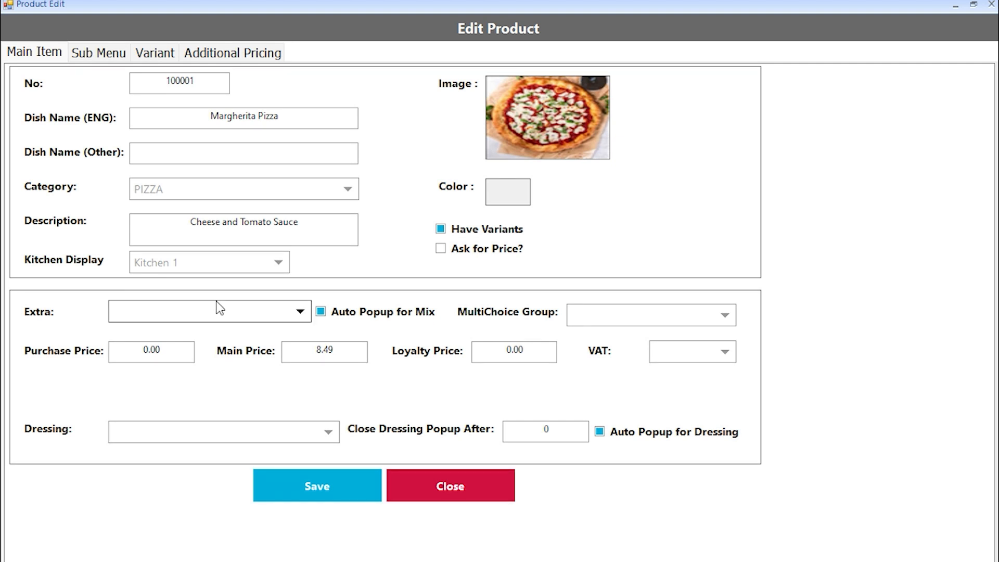
- Link the 10" and 12" variants to the Pizza multichoice group, save, and close
left_click(151, 53)
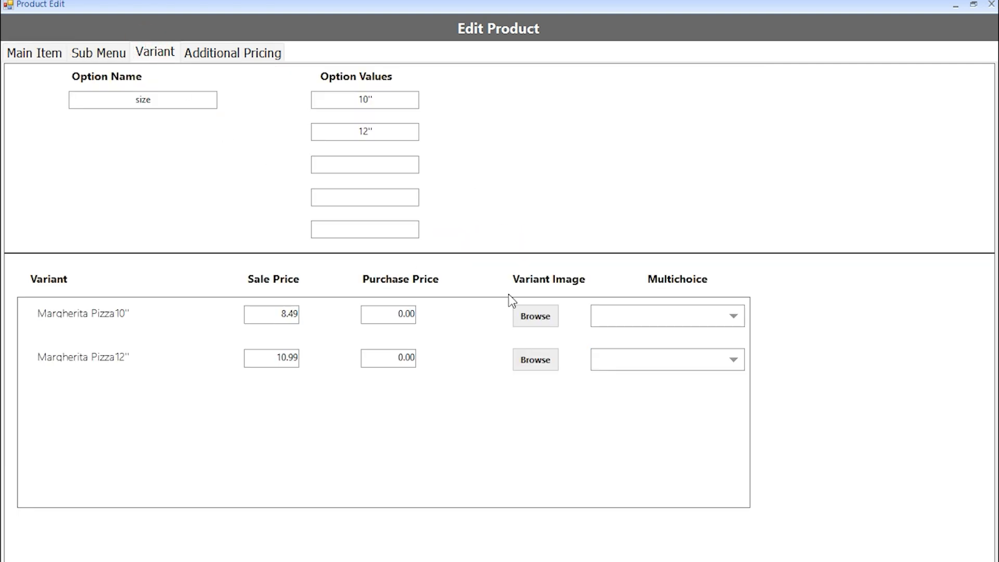
left_click(622, 326)
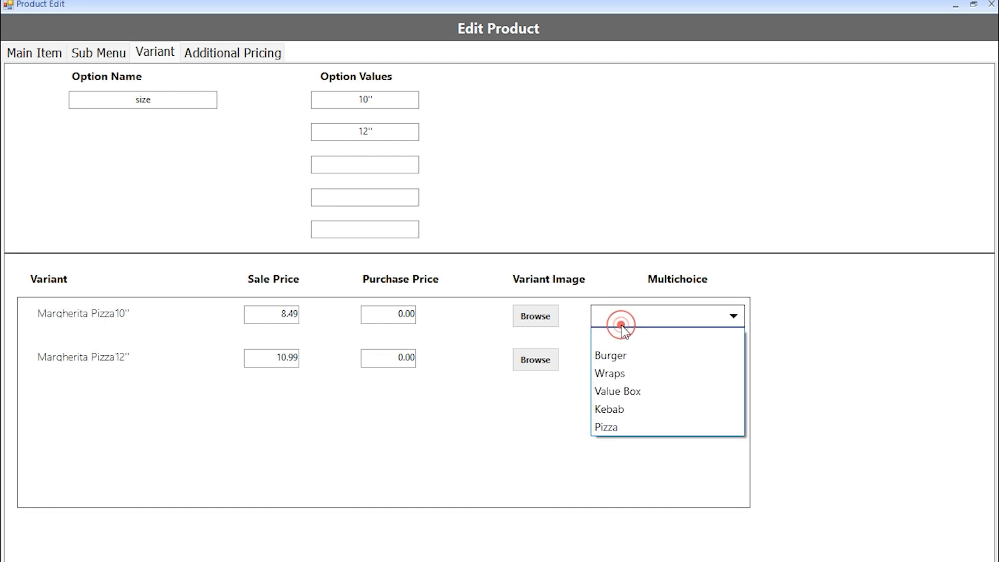
left_click(599, 430)
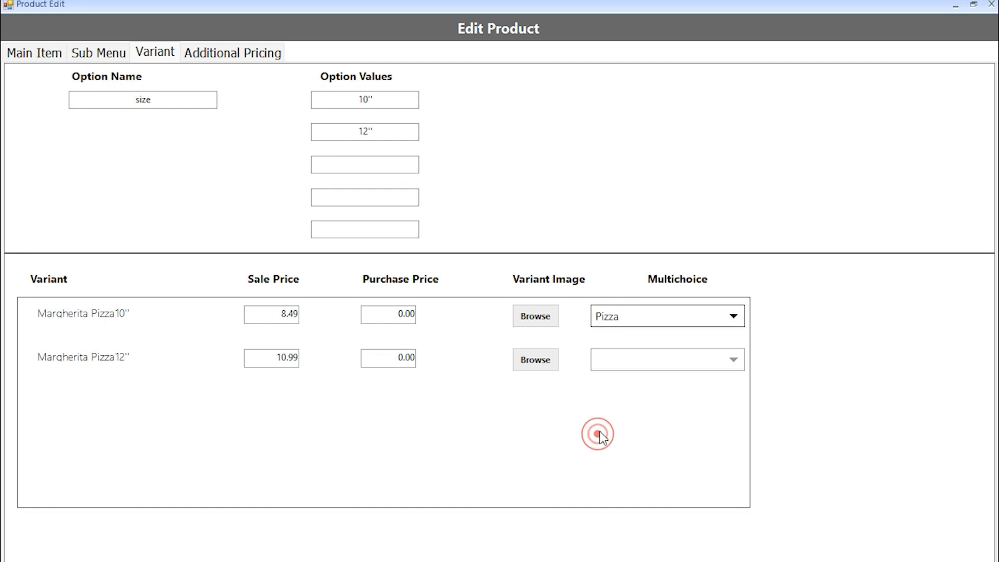
left_click(628, 361)
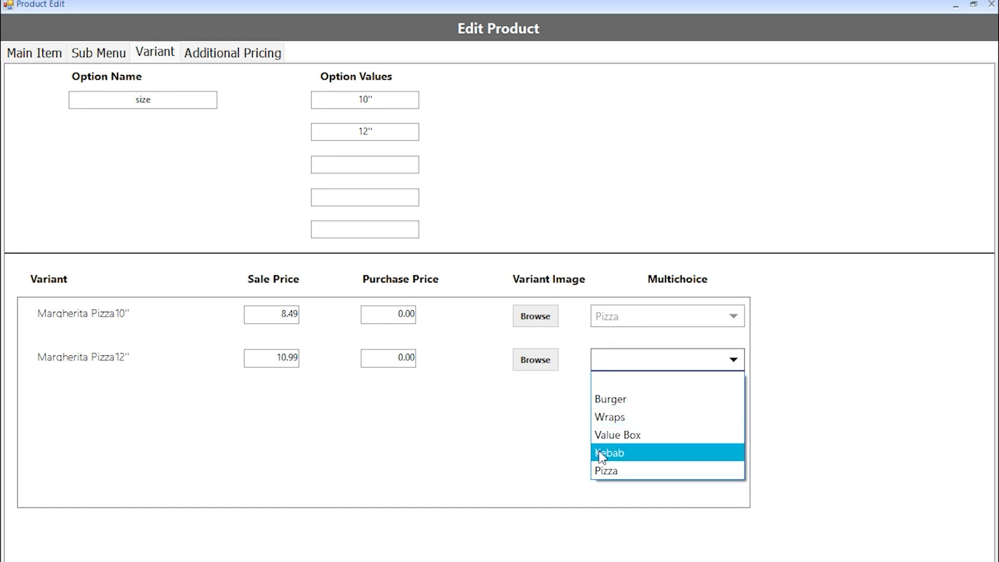
left_click(599, 470)
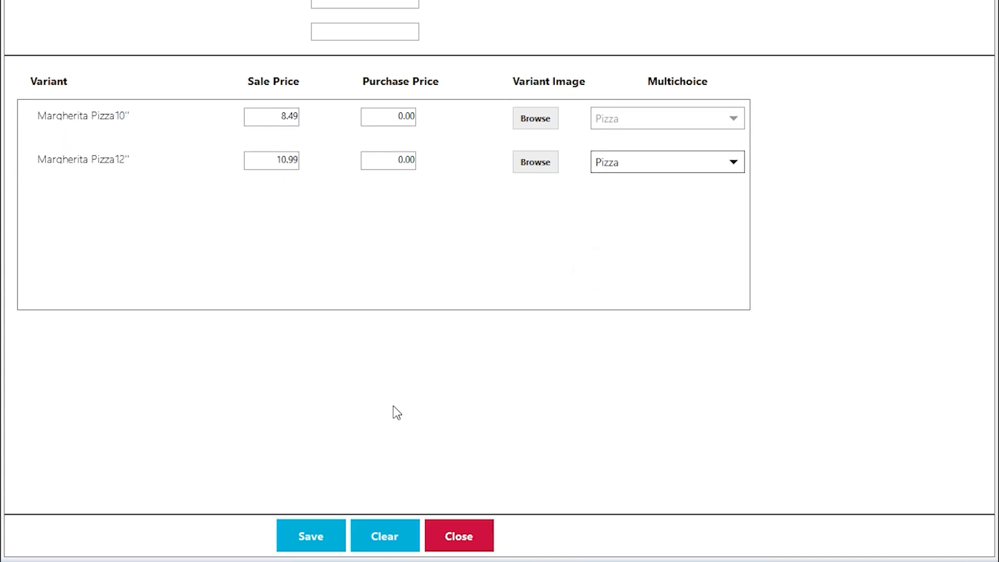
left_click(313, 530)
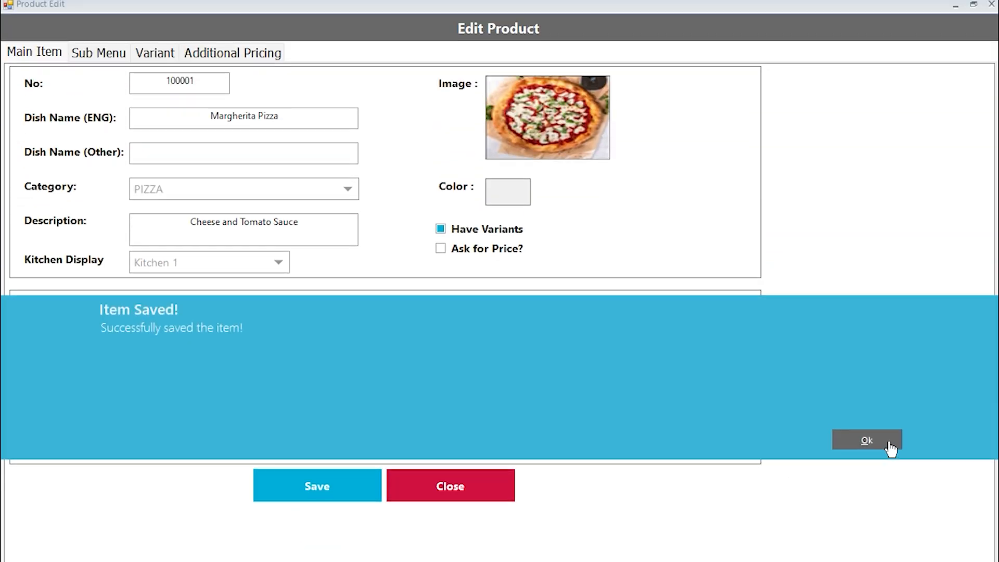
left_click(888, 299)
left_click(489, 355)
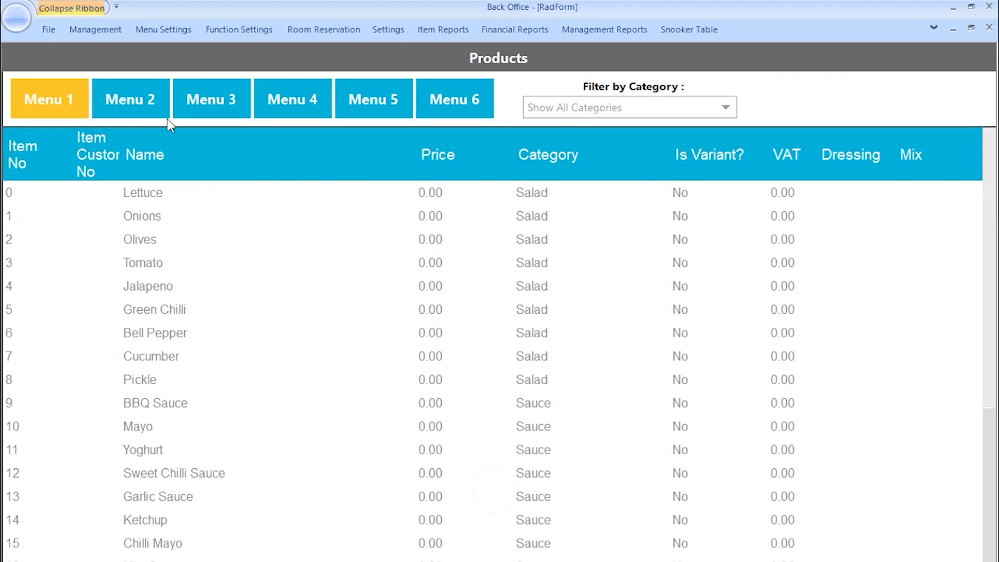
- On the sale screen, add a 10" Margherita Pizza from the PIZZA category
left_click(58, 32)
left_click(45, 79)
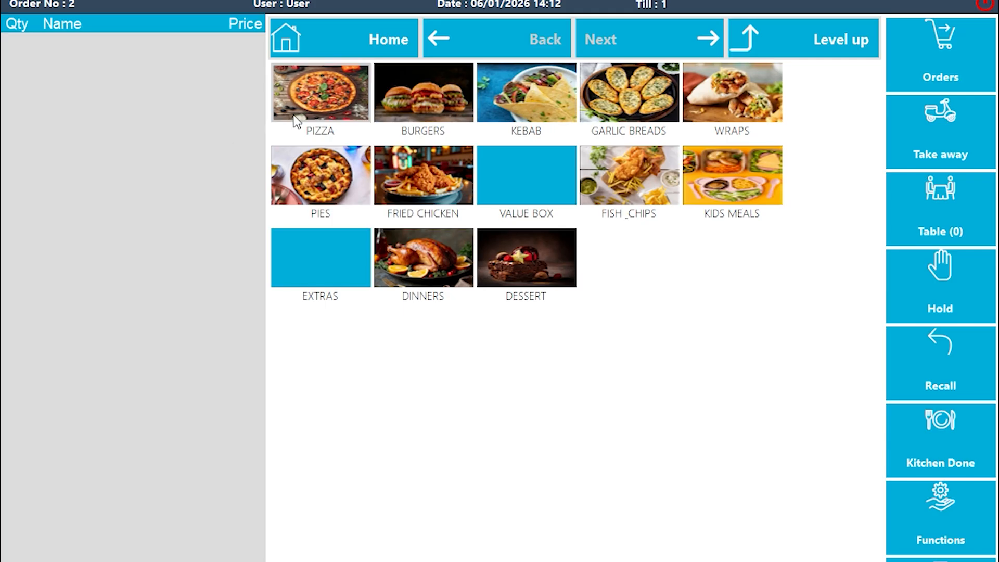
left_click(347, 101)
left_click(349, 106)
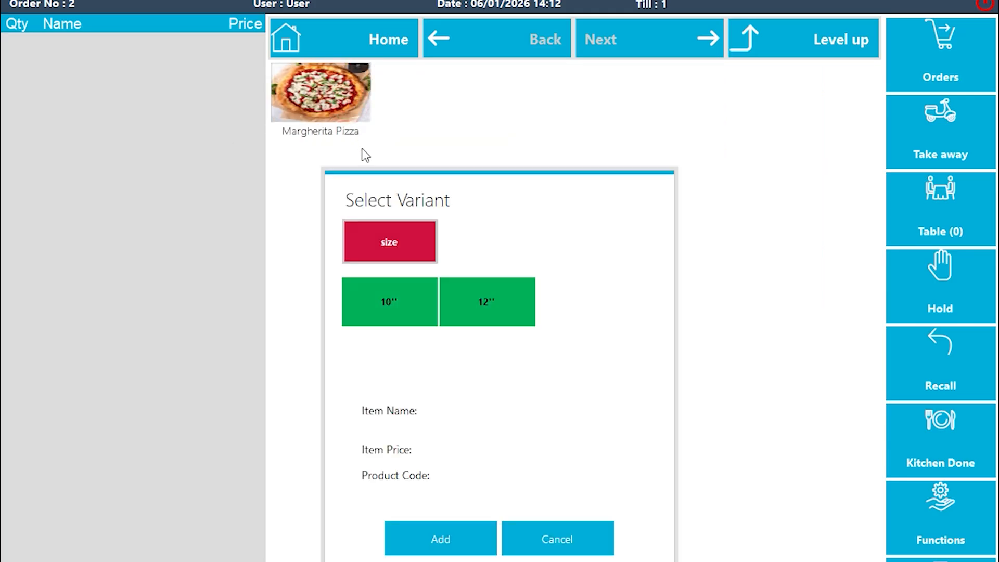
left_click(392, 307)
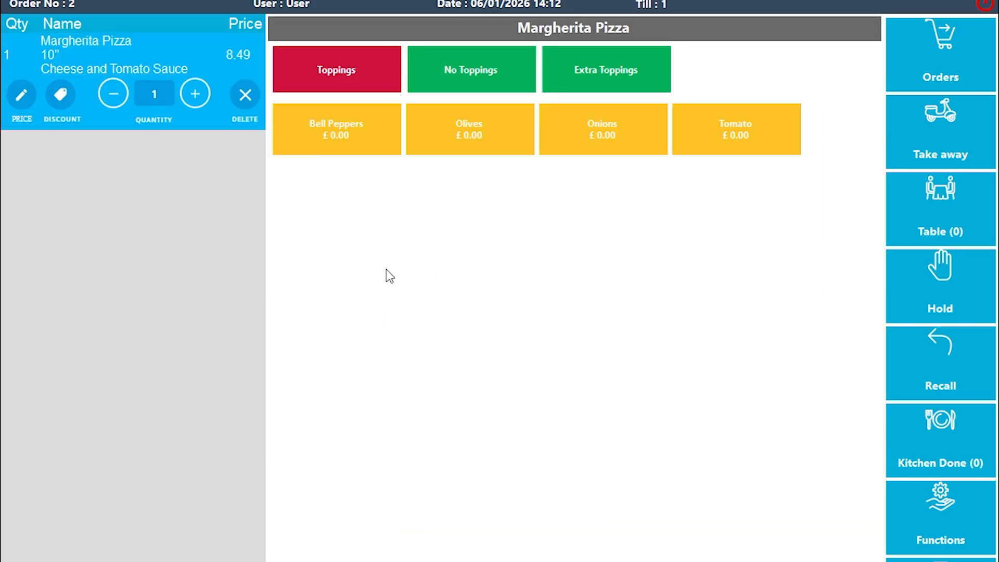
- Choose Olives as topping, no Bell Pepper or Olives, and extra Spicy Beef, totalling 9.29
left_click(344, 140)
left_click(463, 133)
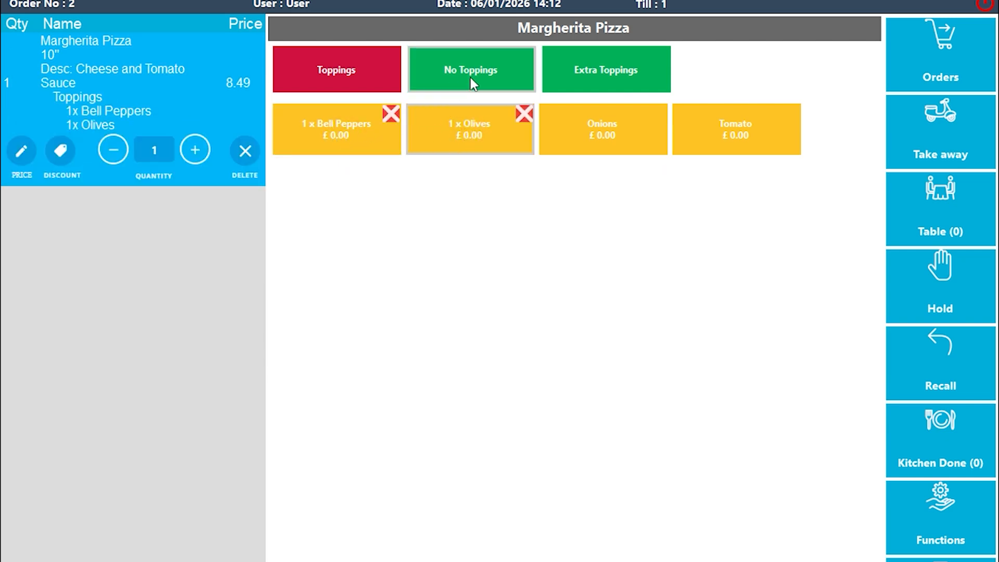
left_click(398, 113)
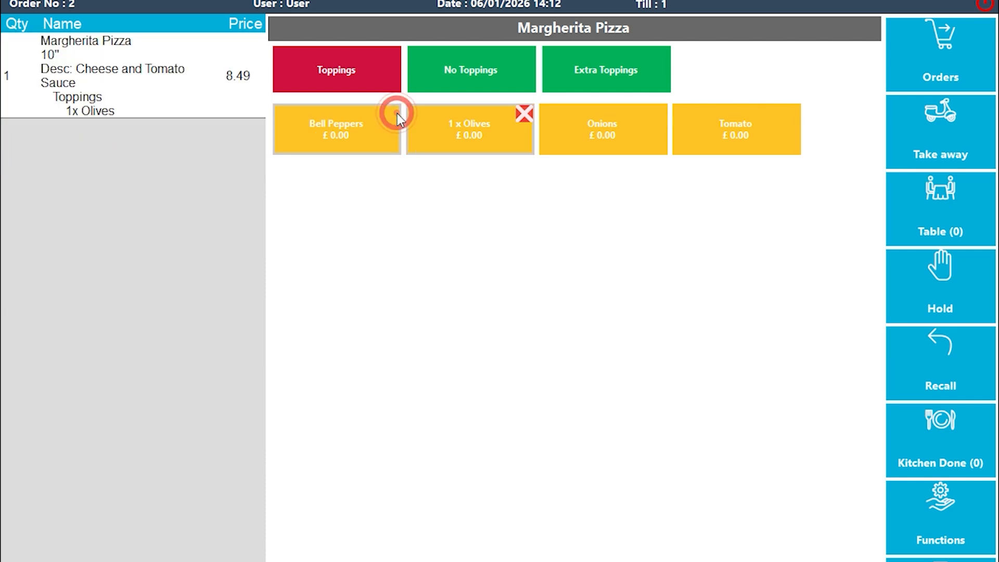
left_click(465, 79)
left_click(367, 130)
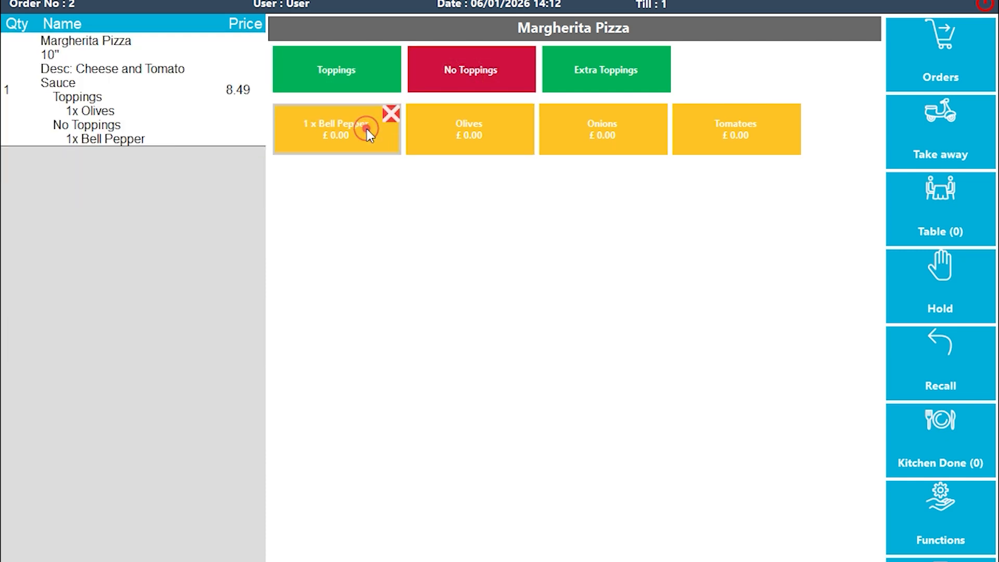
left_click(472, 129)
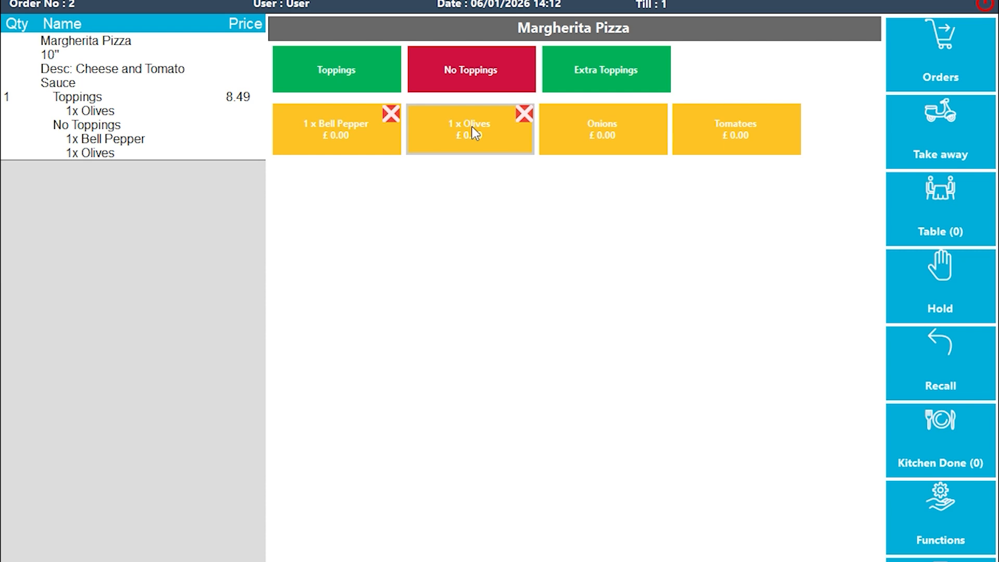
left_click(567, 79)
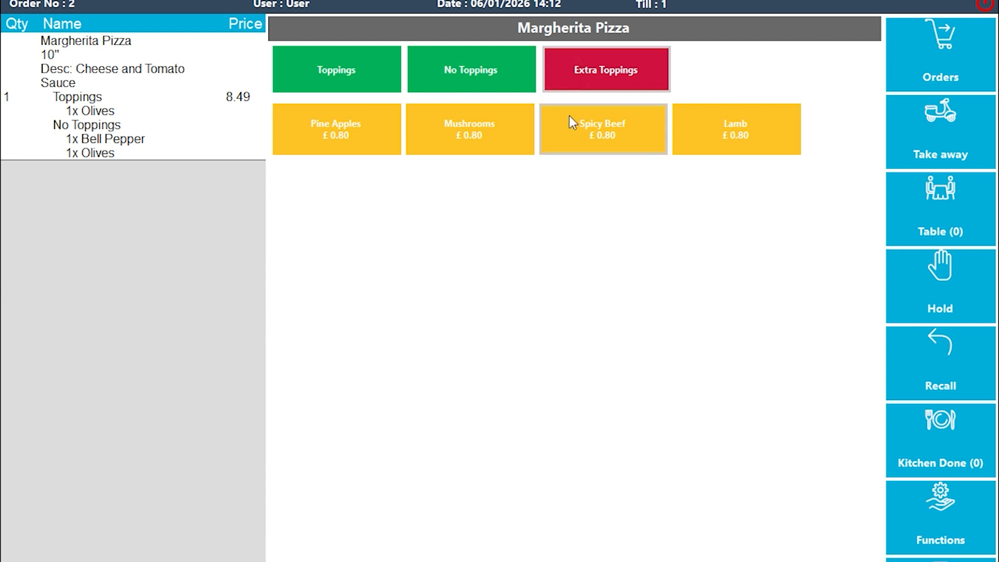
left_click(576, 131)
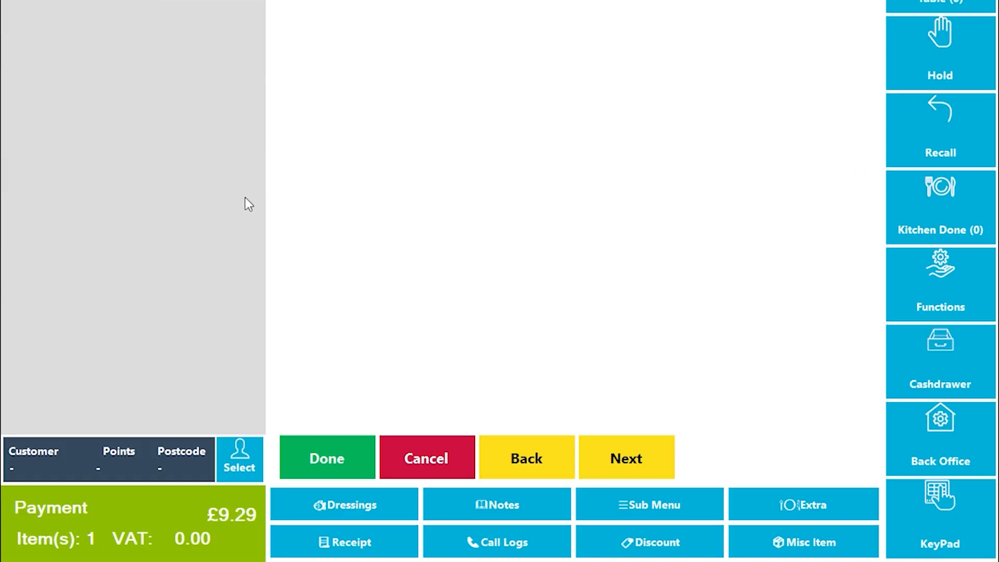
left_click(326, 461)
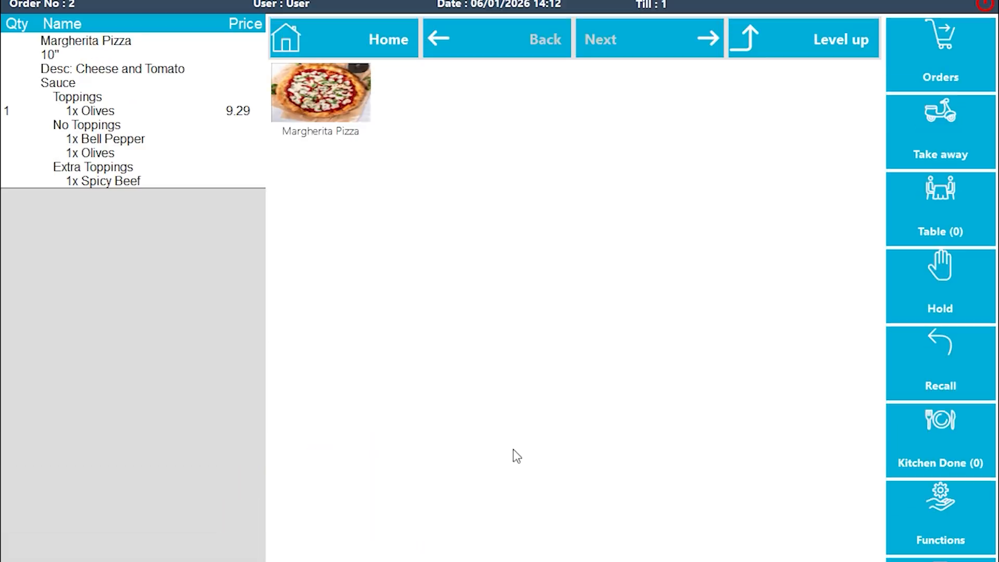
- Reopen the sale screen and add another 10" Margherita Pizza
left_click(983, 6)
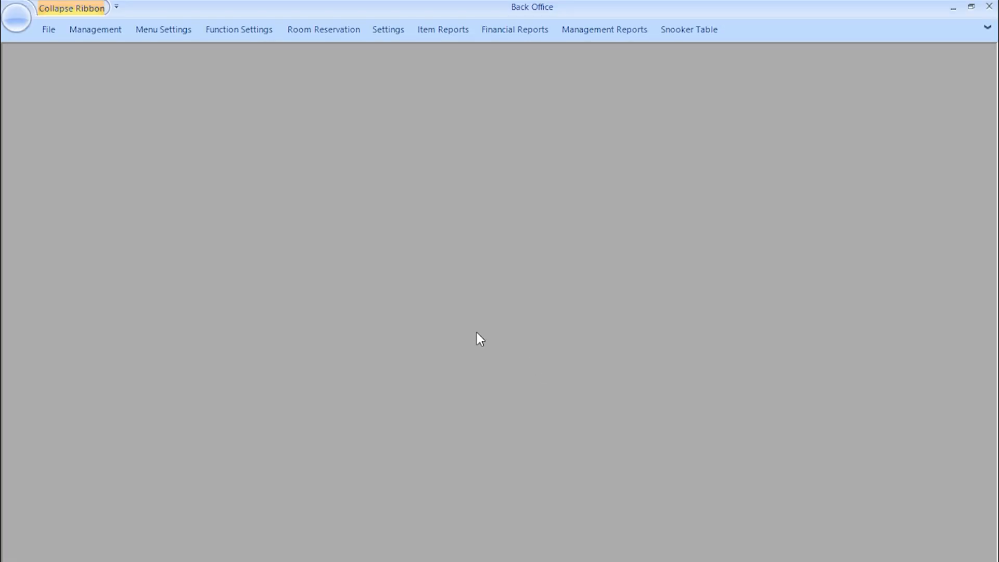
left_click(52, 35)
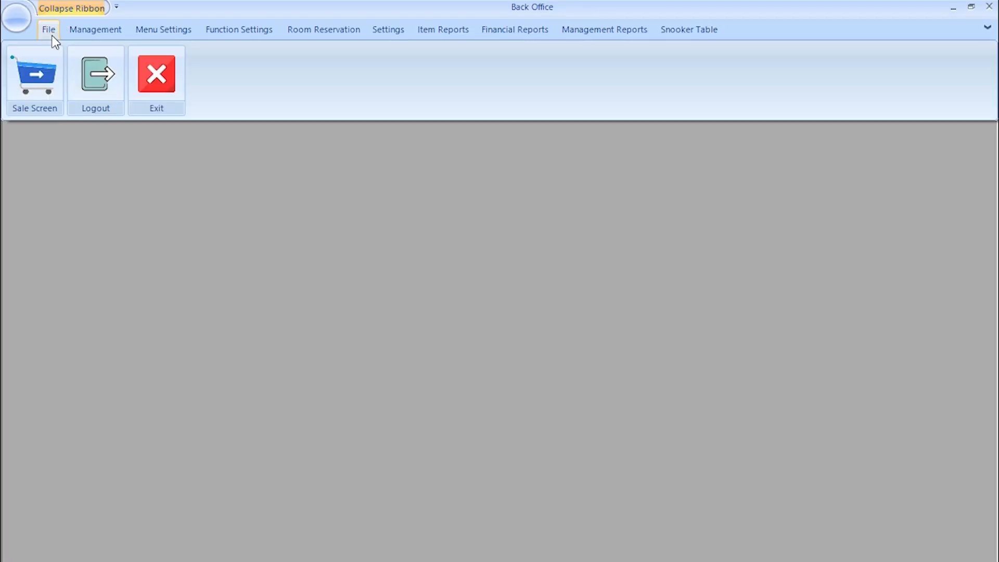
left_click(42, 70)
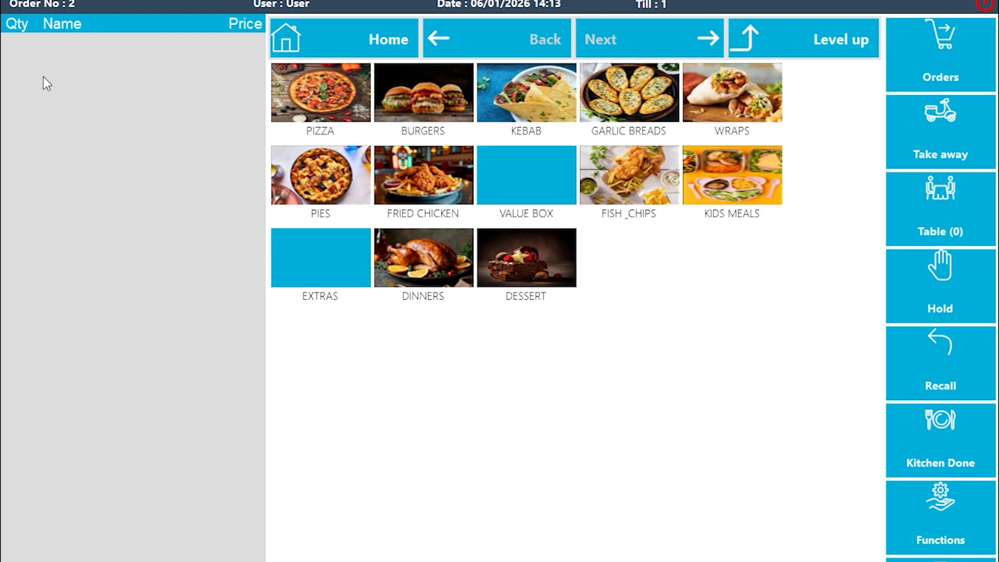
left_click(322, 103)
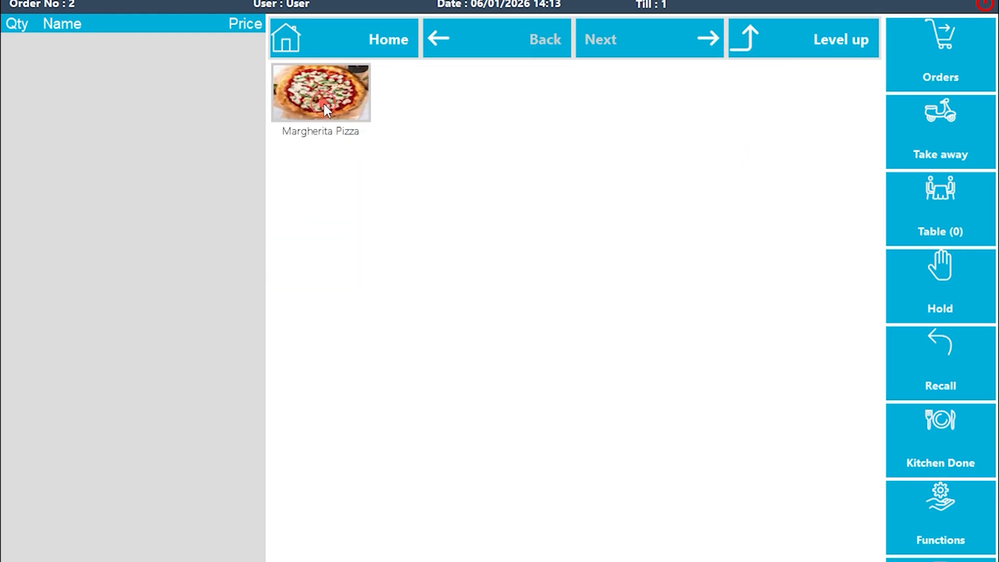
left_click(324, 104)
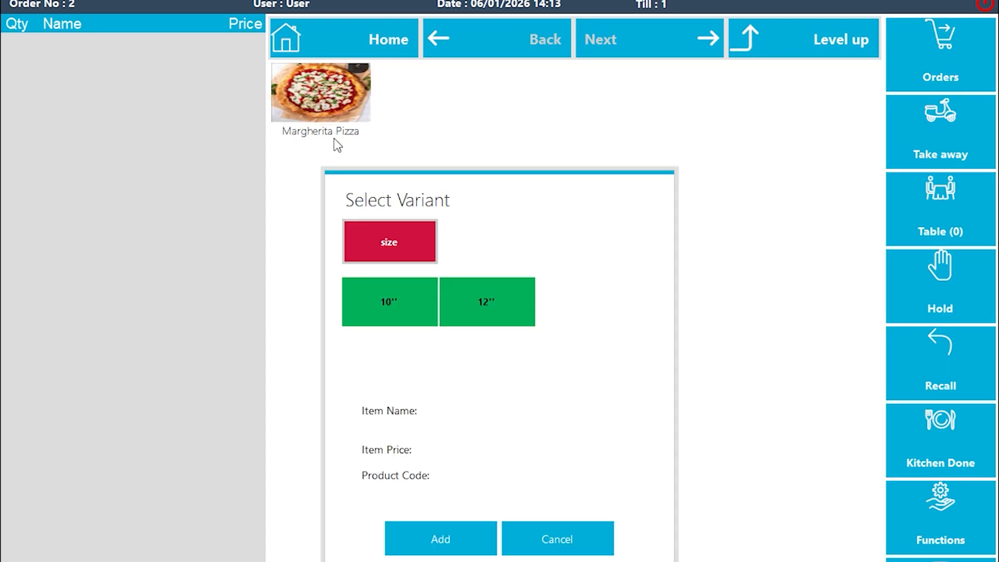
left_click(372, 303)
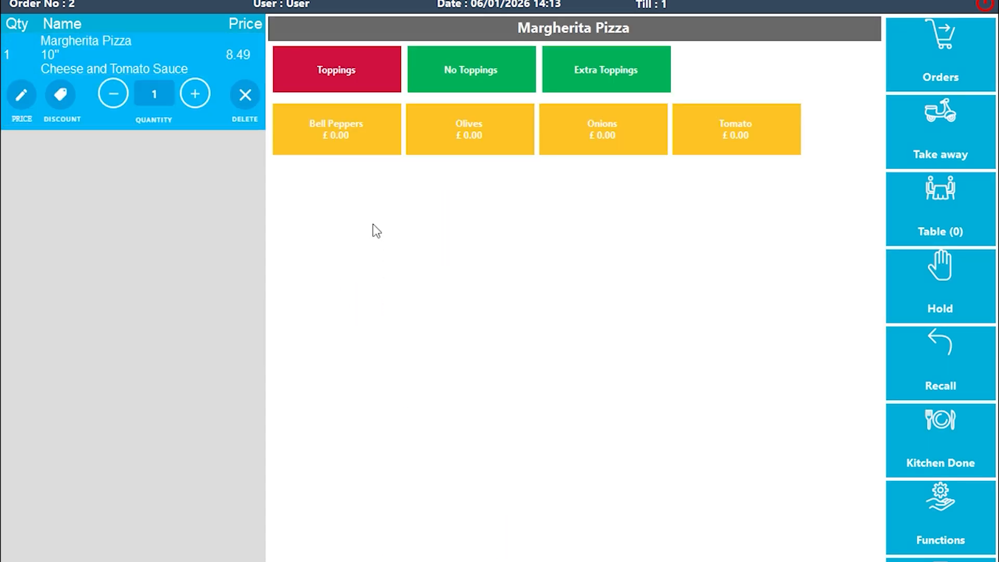
- Choose Bell Peppers as topping, no Olives, and extra Mushrooms for the pizza
left_click(353, 127)
left_click(510, 85)
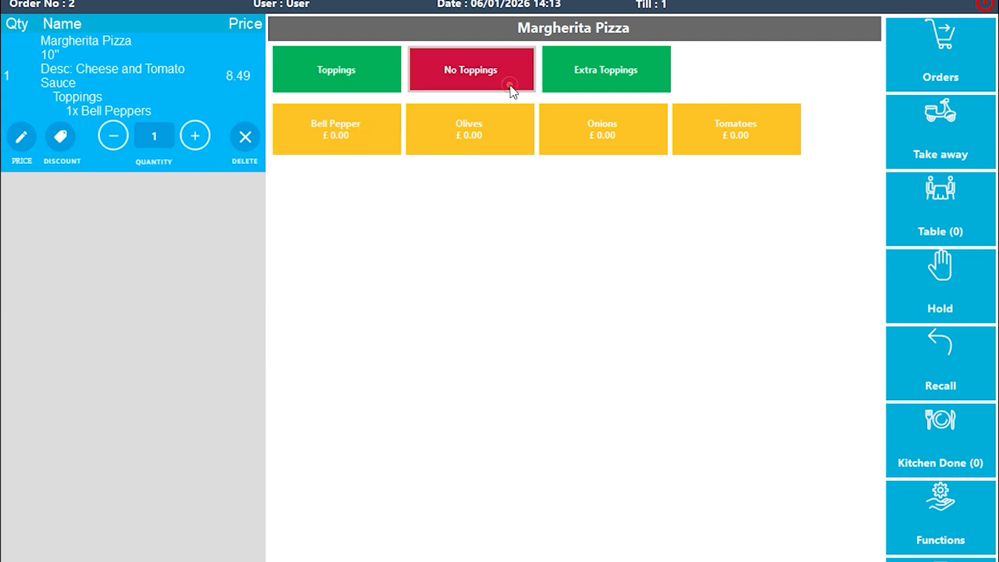
left_click(438, 125)
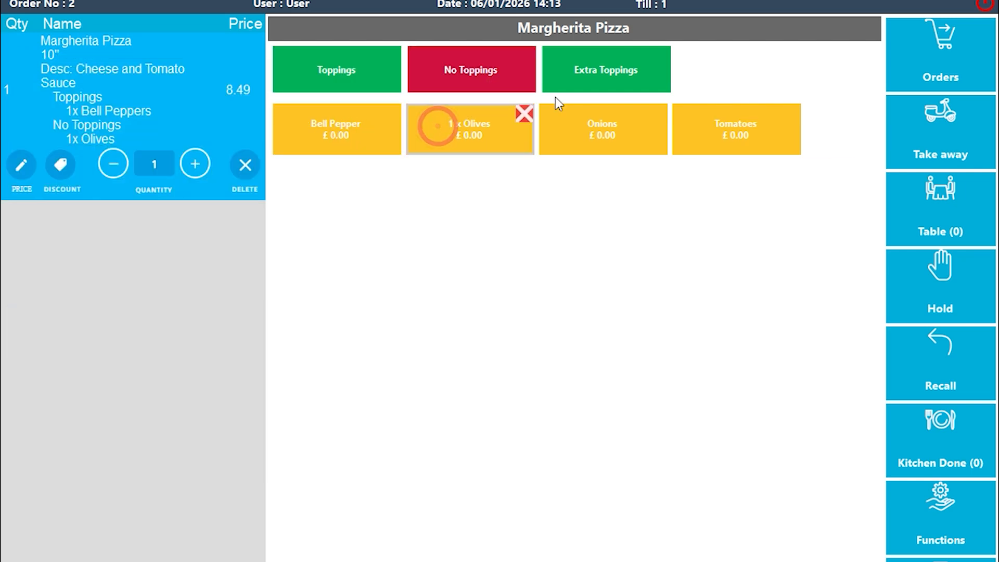
left_click(596, 84)
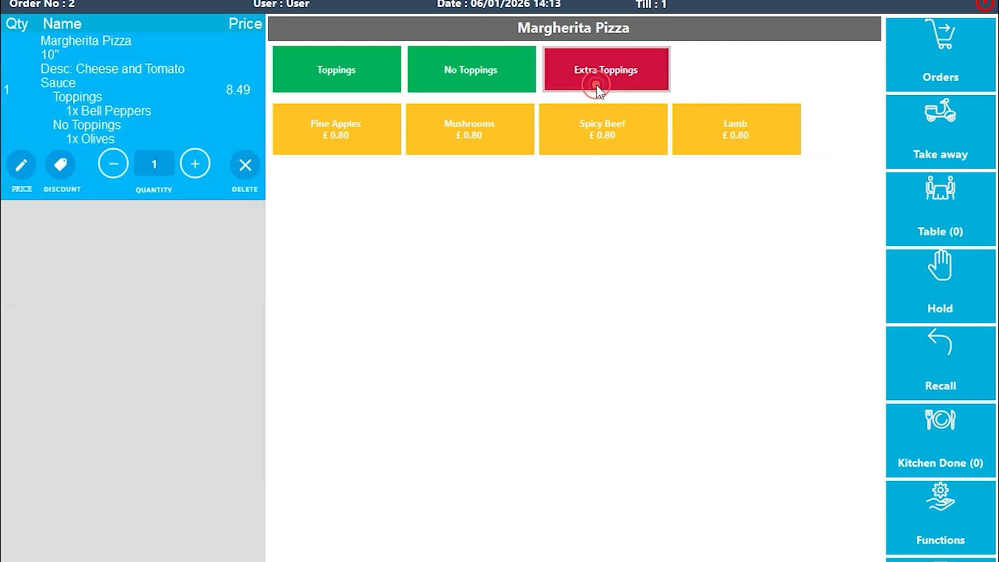
left_click(471, 136)
left_click(325, 508)
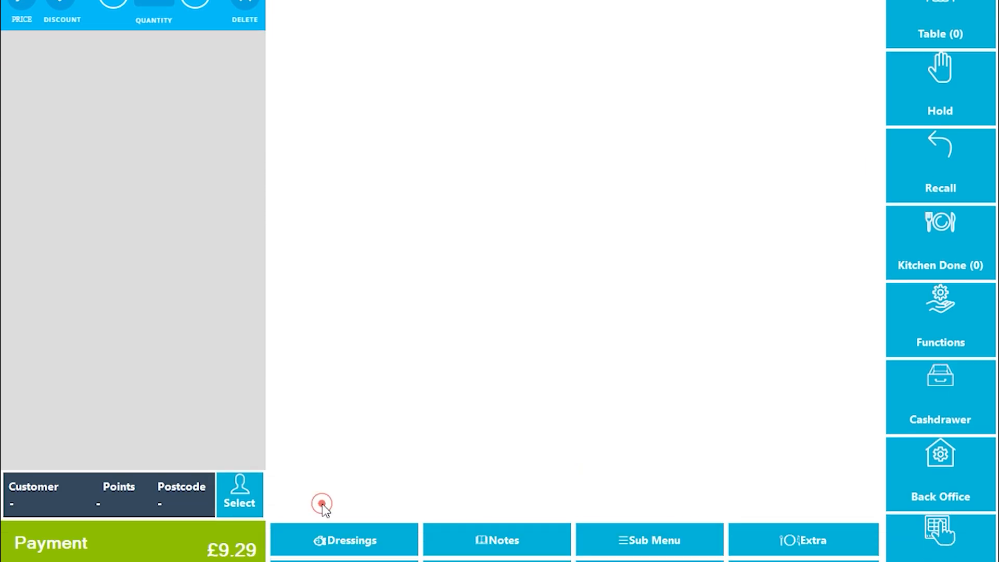
- Attach the note 'Non Spicy' to the pizza, then close the sale screen
left_click(468, 538)
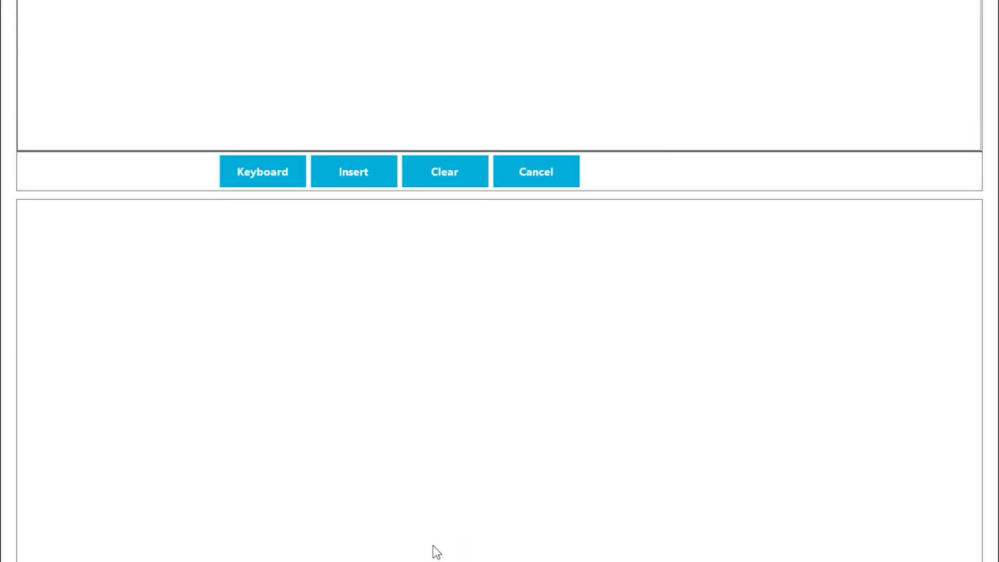
left_click(314, 82)
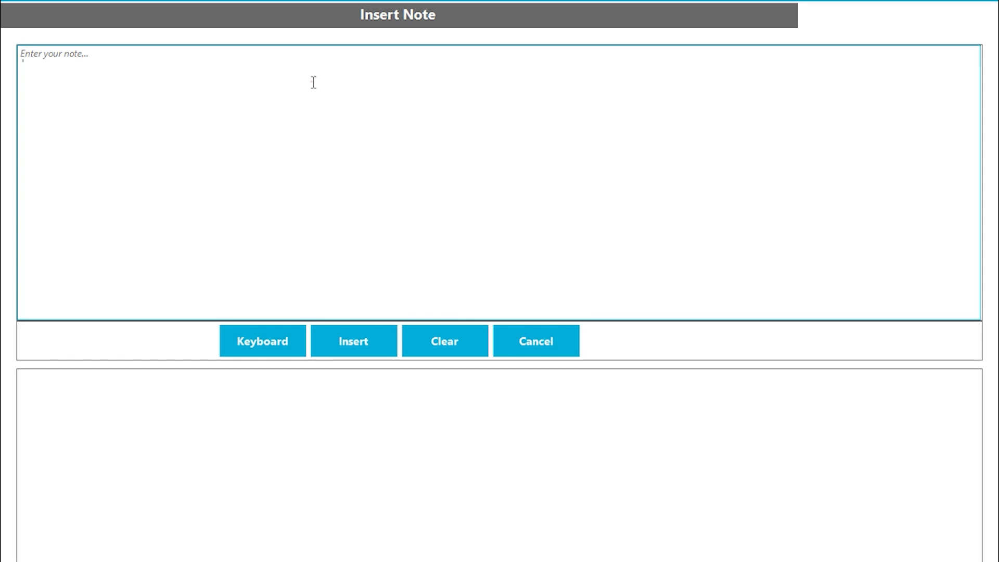
left_click(314, 83)
type("Non Spicy")
left_click(336, 352)
left_click(336, 351)
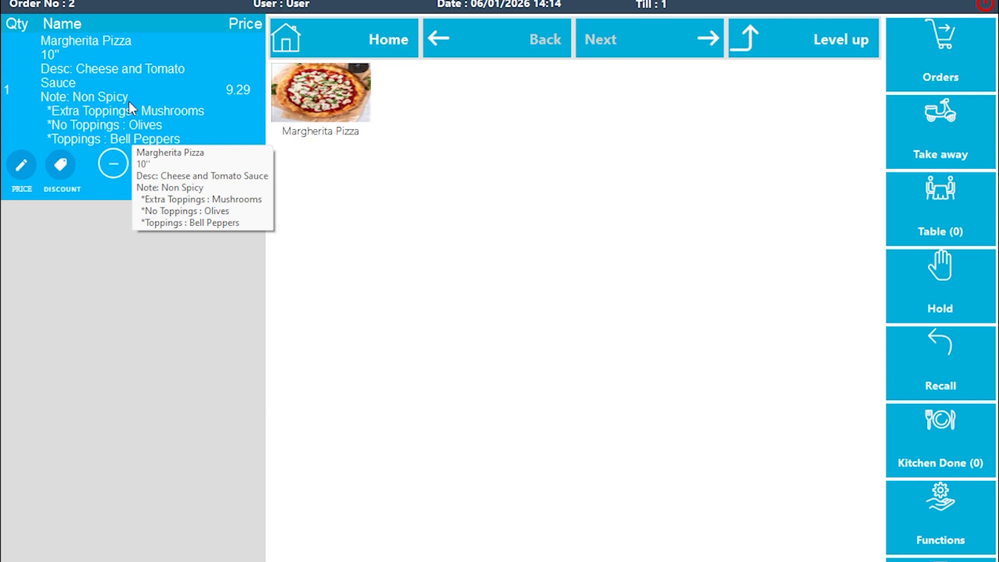
left_click(985, 6)
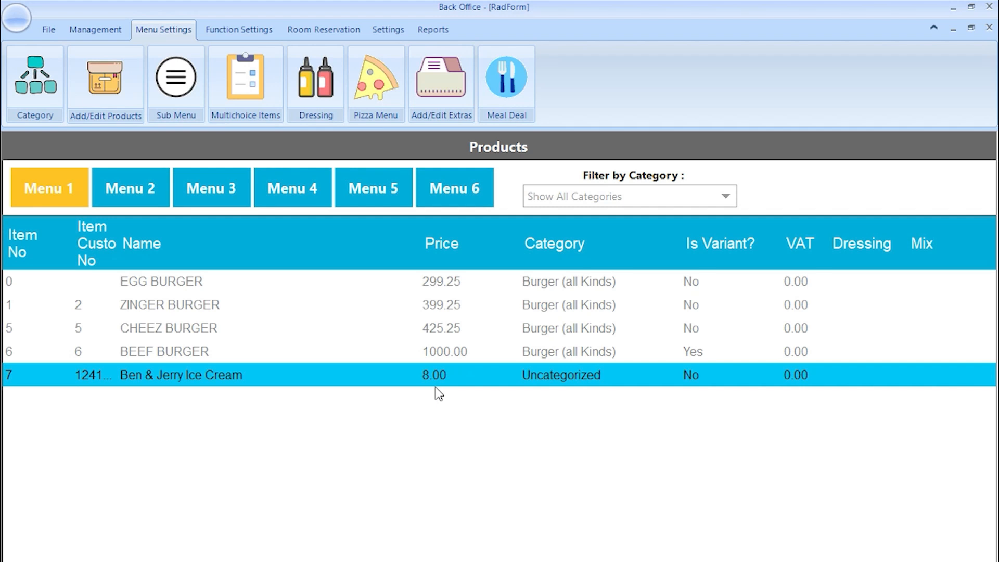
- Start a new sub menu named 'Ben & Jerry Flavours' in the sub menu manager
left_click(163, 30)
left_click(171, 94)
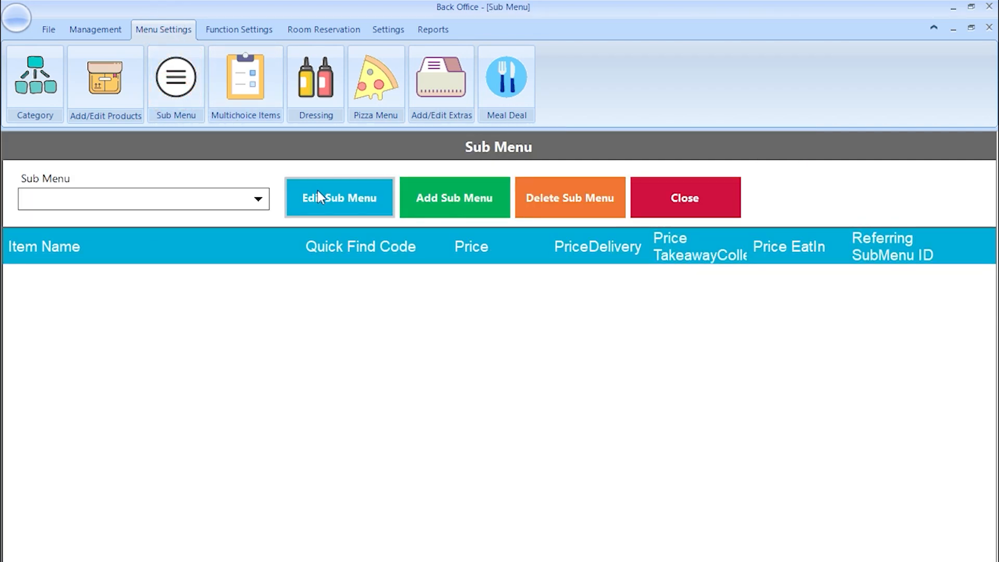
left_click(437, 199)
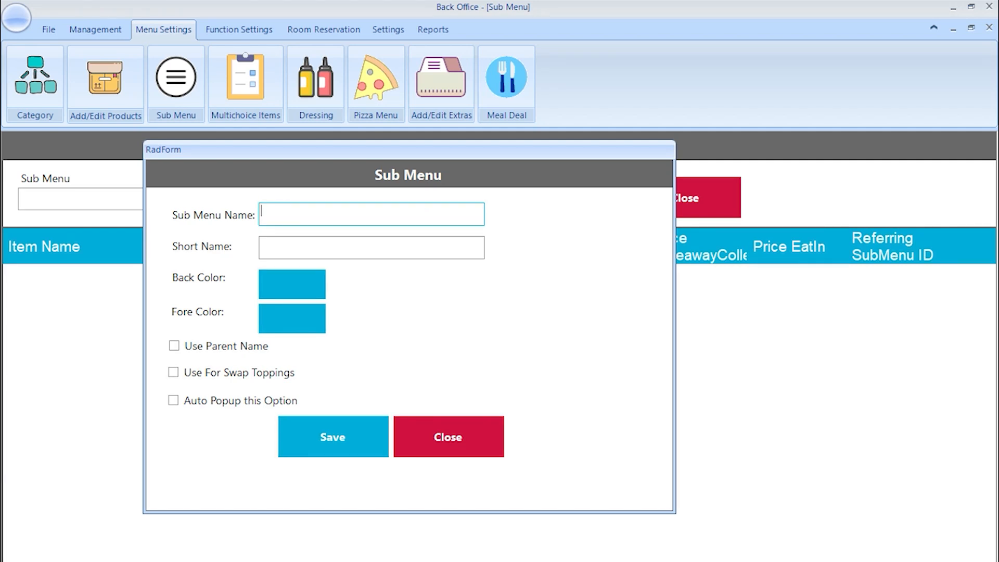
type("Ben & Jerry Flavours")
left_click(315, 250)
left_click(316, 249)
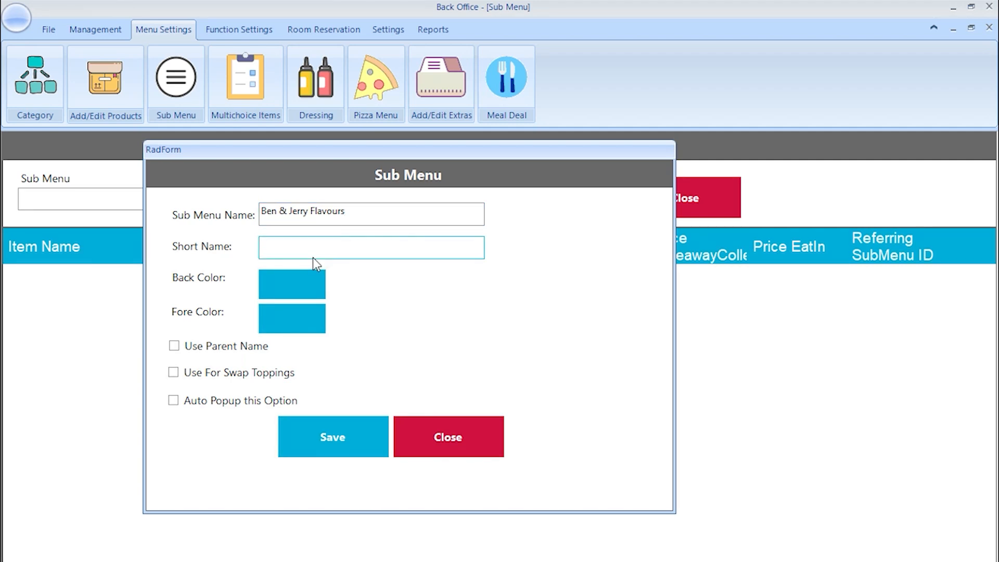
- Give it a dark red background and orange text, save it, and reselect it
left_click(290, 293)
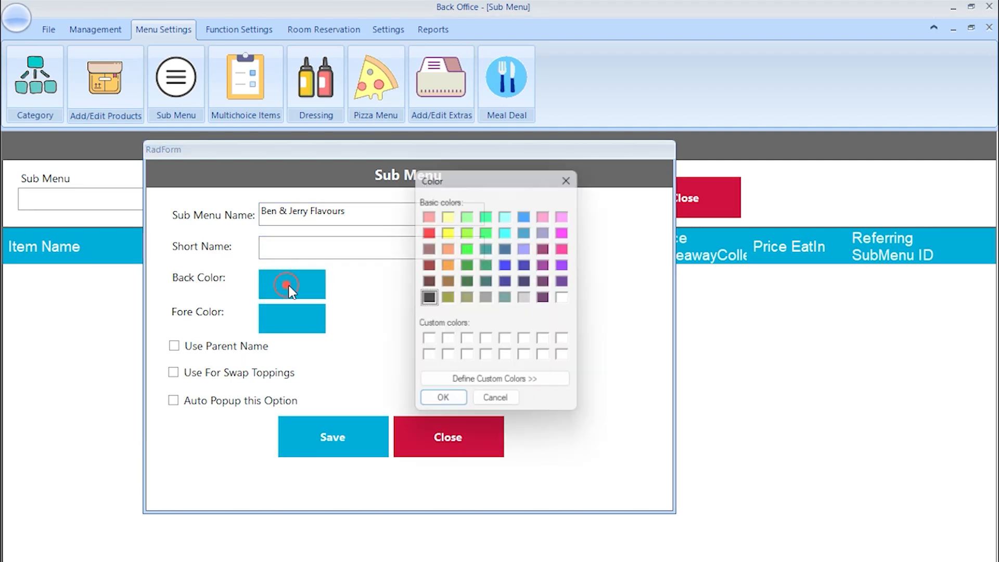
left_click(428, 266)
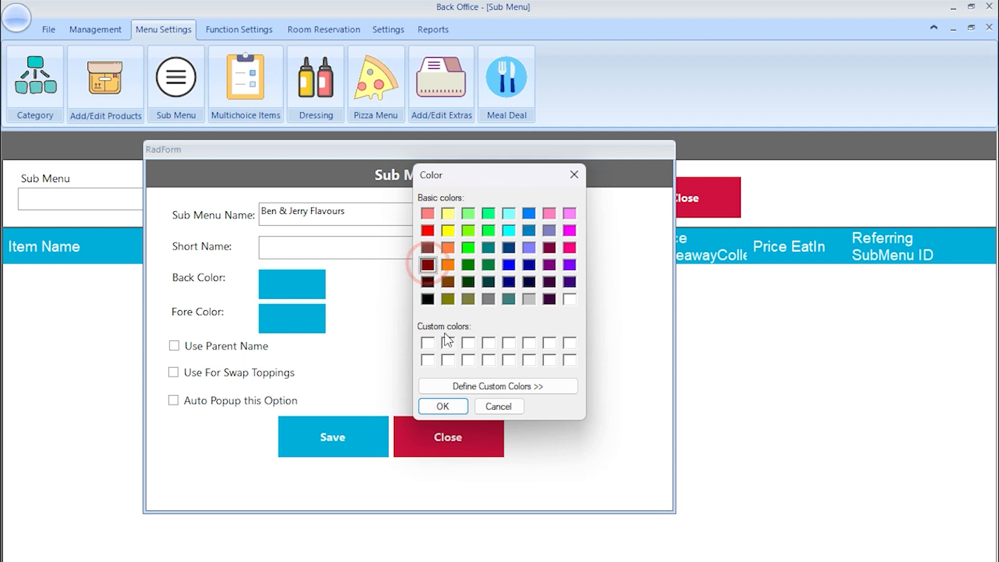
left_click(443, 406)
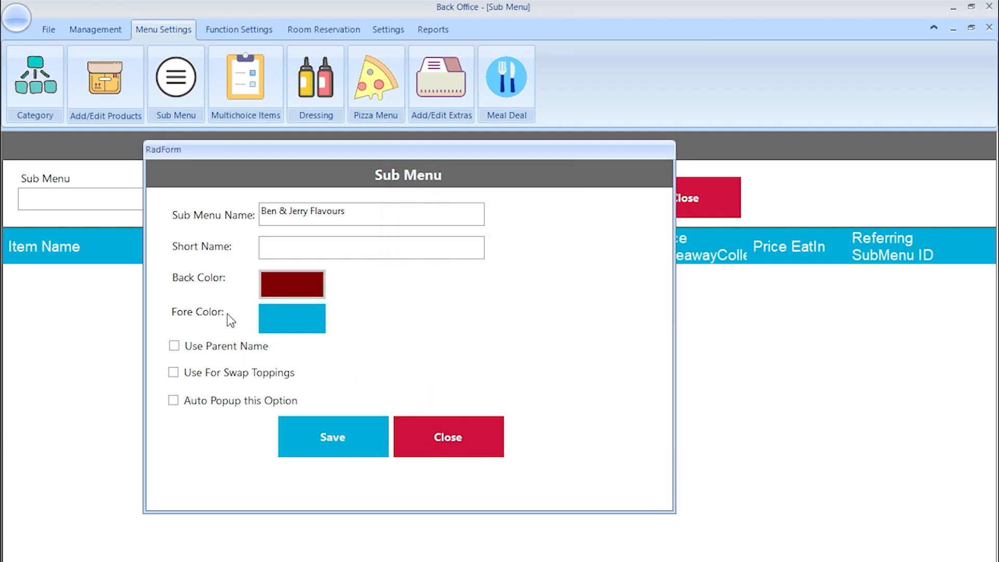
left_click(284, 315)
left_click(448, 265)
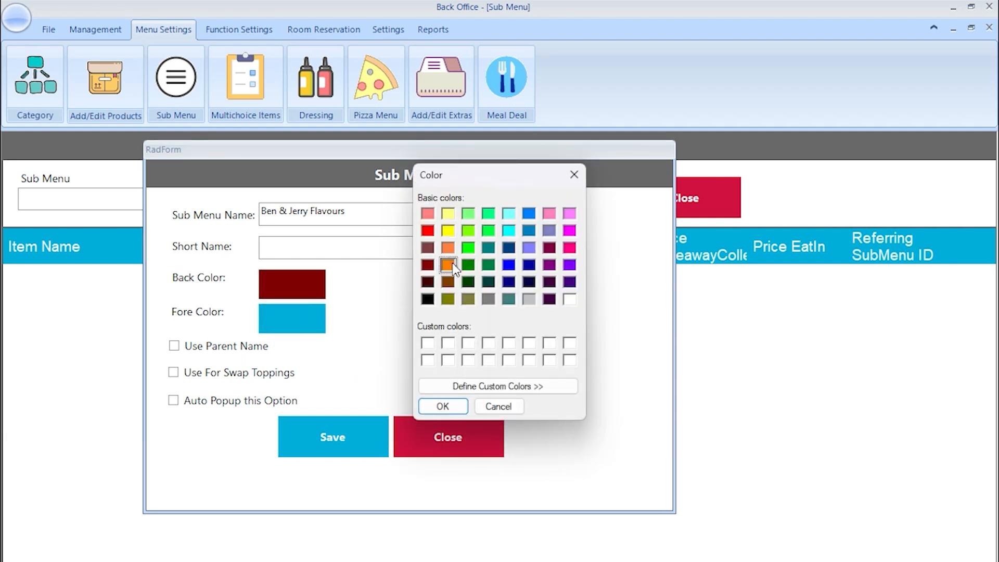
left_click(447, 405)
left_click(318, 440)
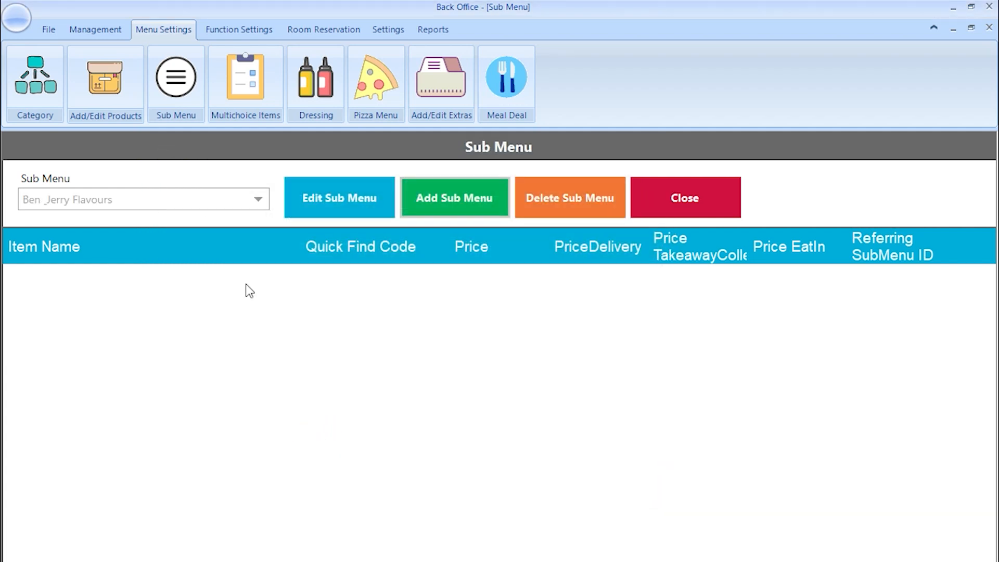
left_click(197, 201)
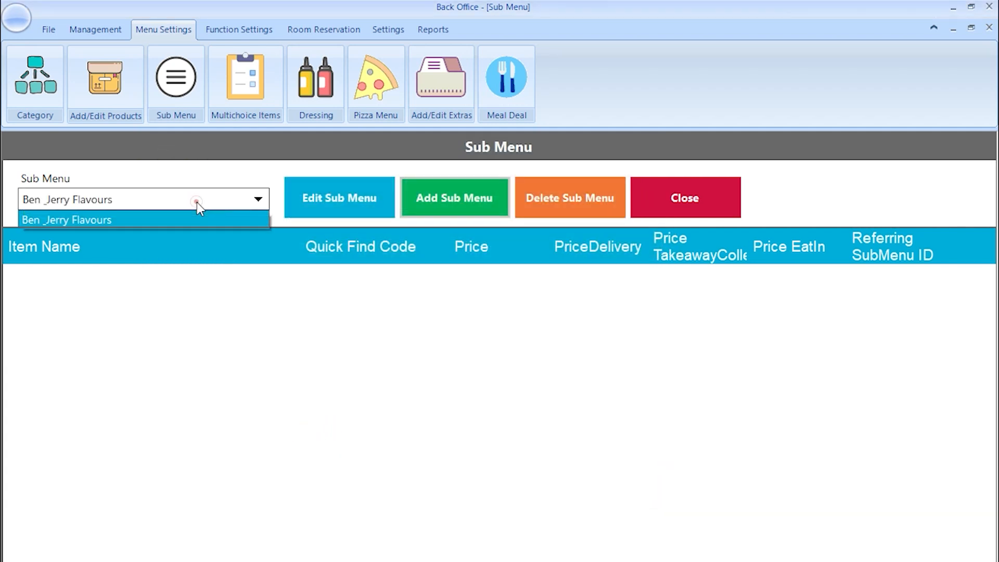
left_click(27, 219)
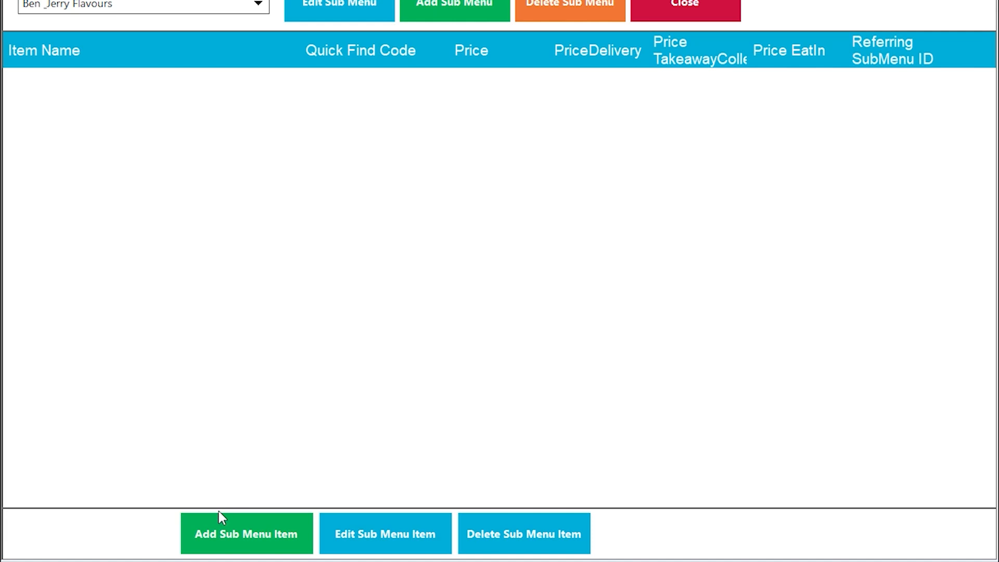
- Add item 'Cannoli Flavour' with quick find code 3423242 and description 'BJ CANNOLI FLAVOUR'
left_click(214, 522)
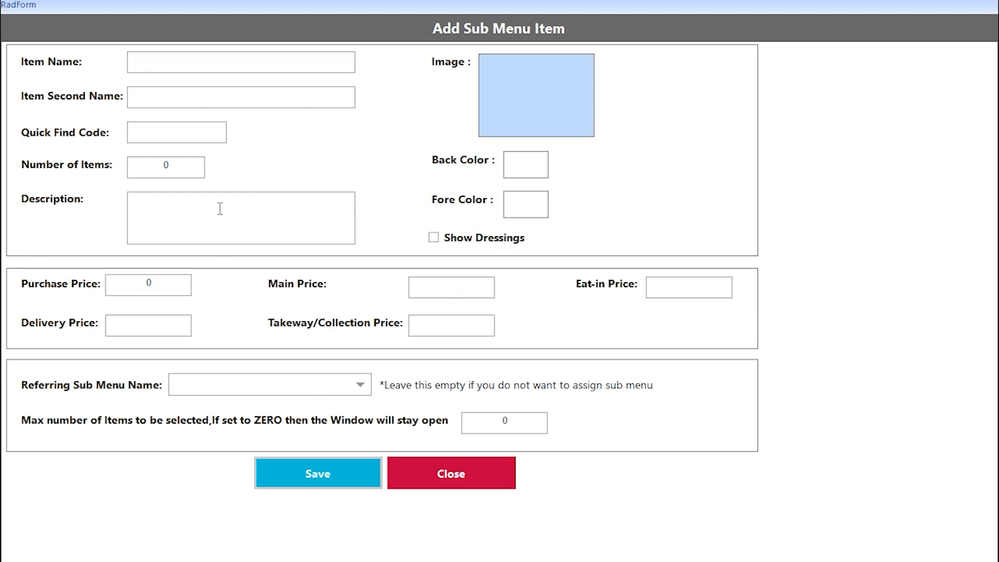
left_click(211, 61)
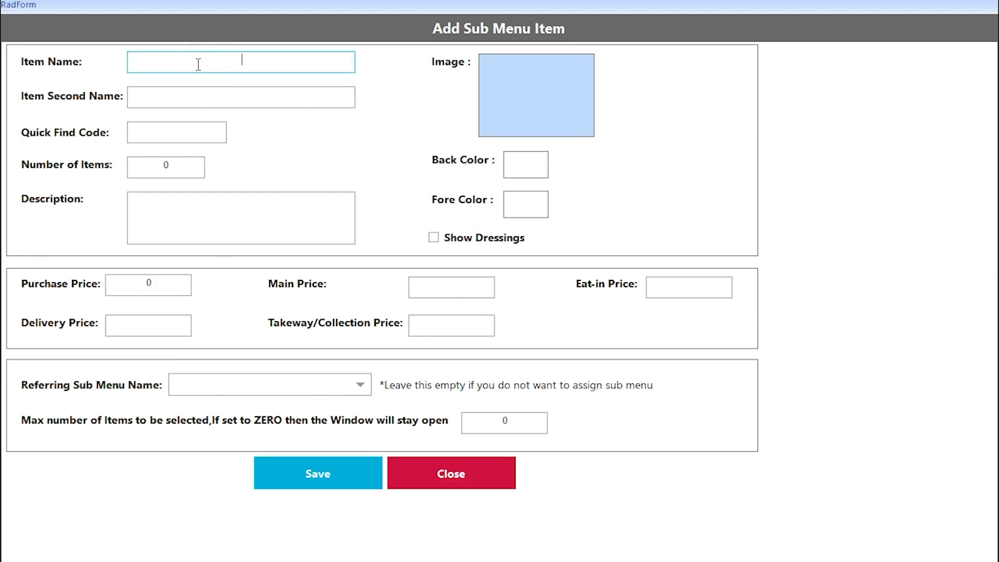
type("Cannoli Flavour")
left_click(185, 125)
type("3423242")
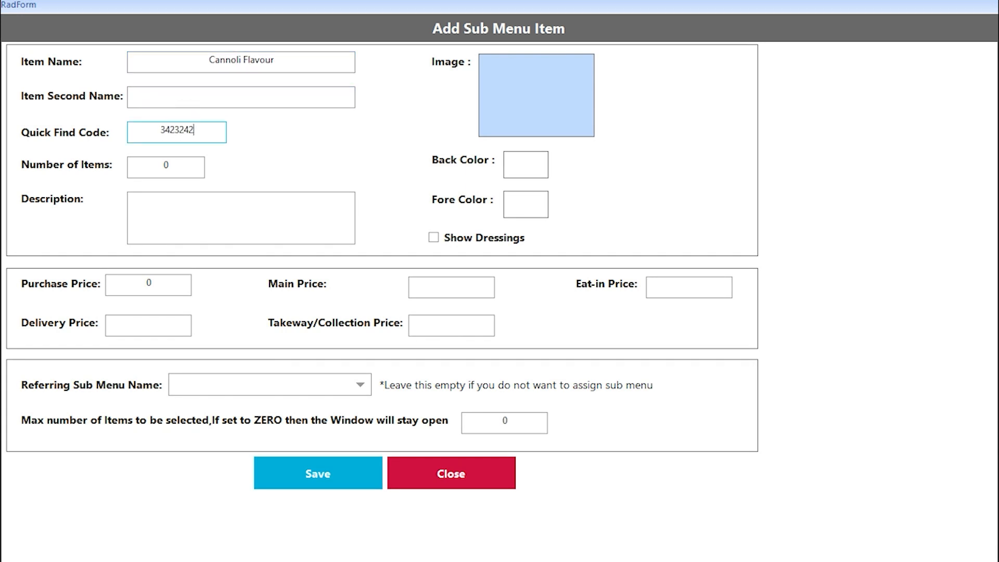
left_click(241, 218)
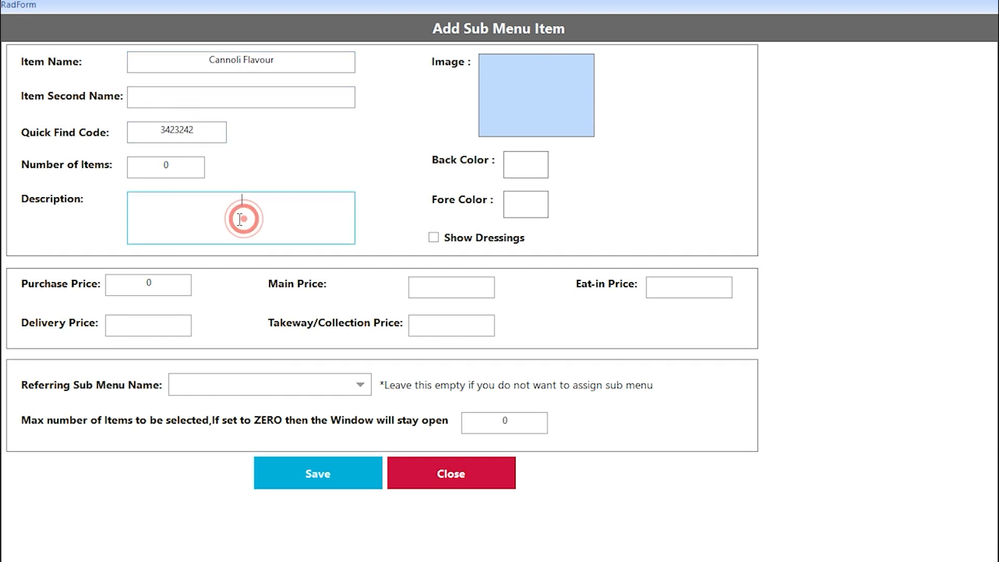
type("BJ CANNOLI FLAVOUR")
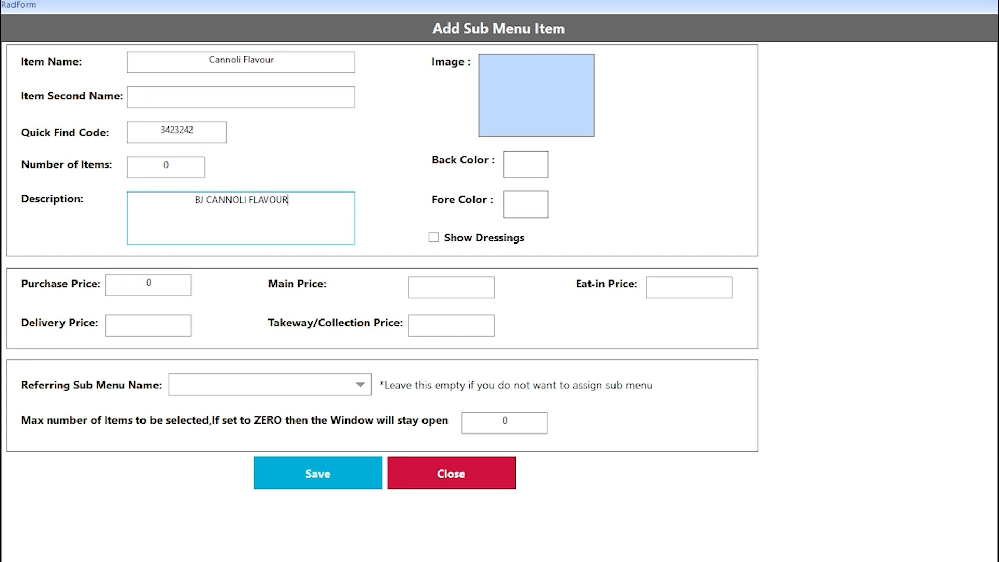
- Attach the ice-cream picture, set main price 8, and save the item
left_click(510, 107)
left_click(260, 186)
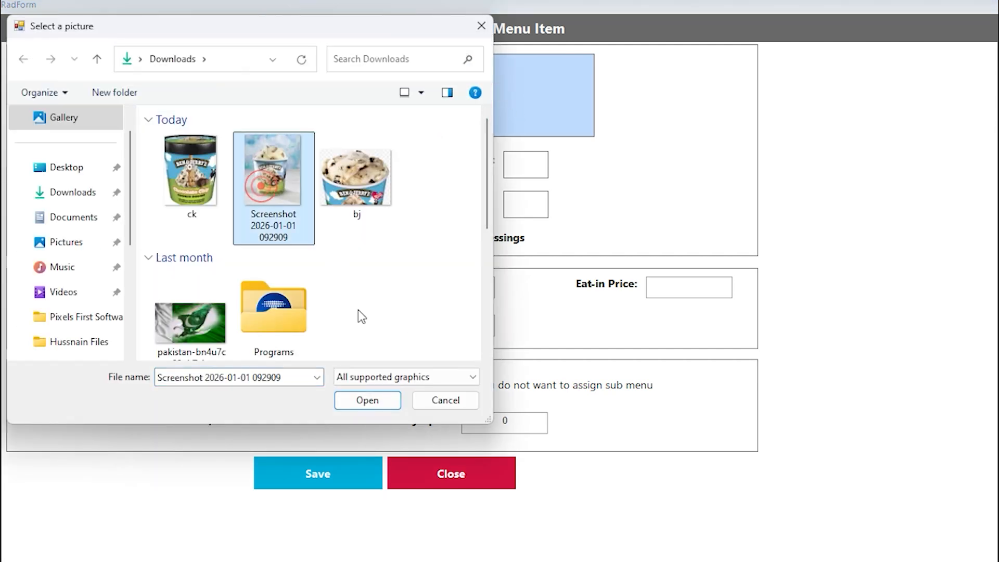
left_click(367, 400)
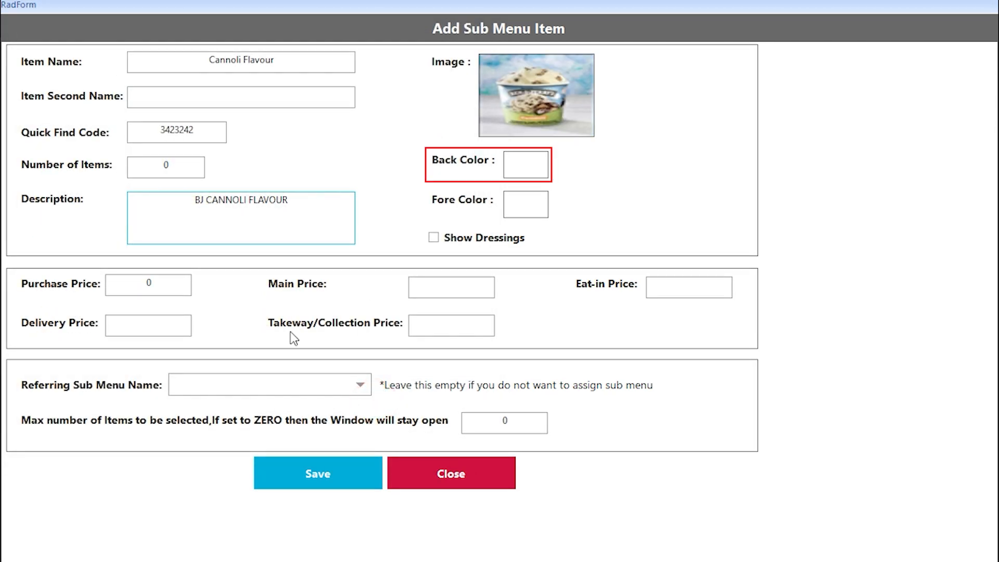
left_click(452, 285)
type("8")
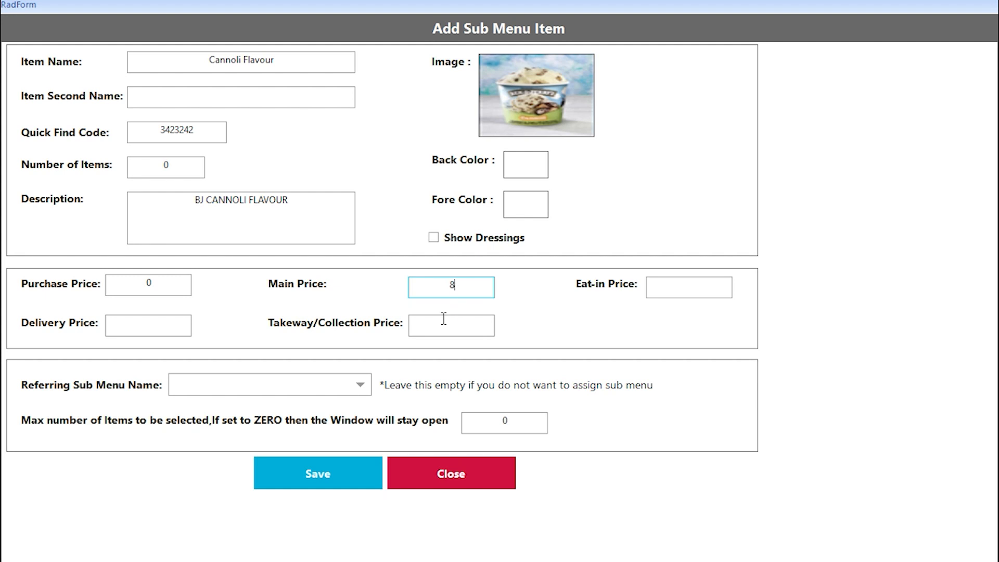
left_click(348, 466)
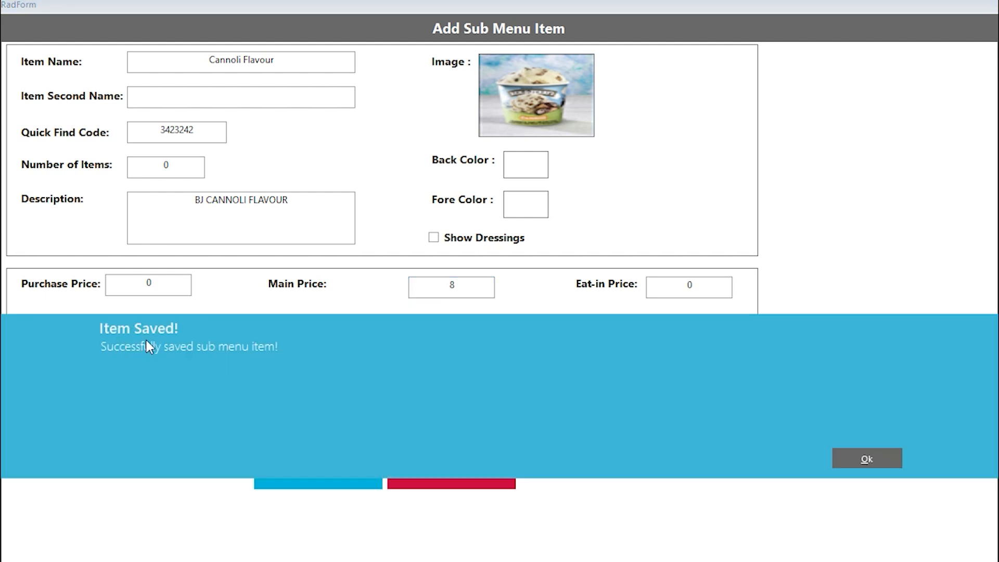
left_click(877, 460)
left_click(473, 464)
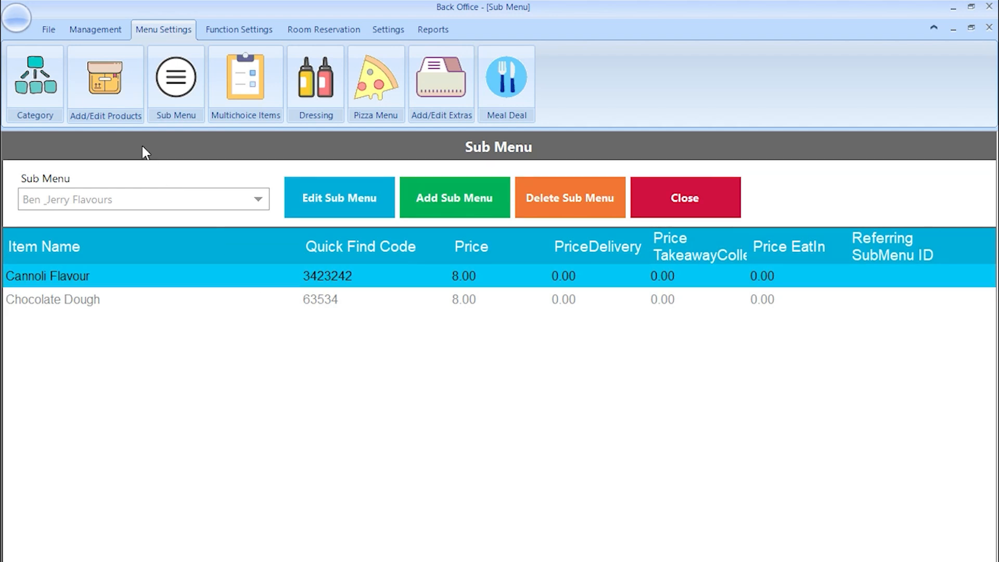
- Set Ben & Jerry Ice Cream's price to 0 and link the Ben & Jerry Flavours sub menu
left_click(107, 92)
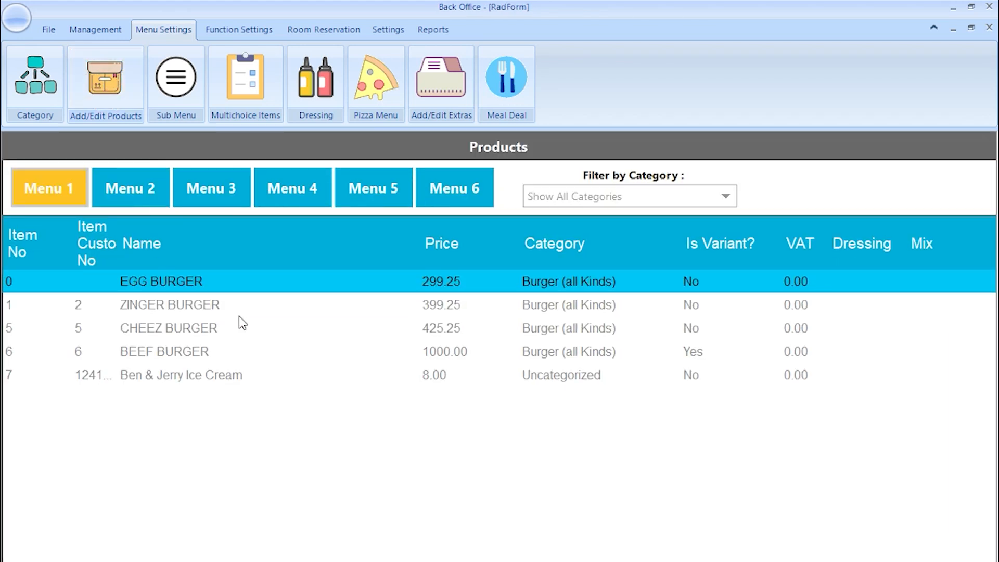
left_click(252, 375)
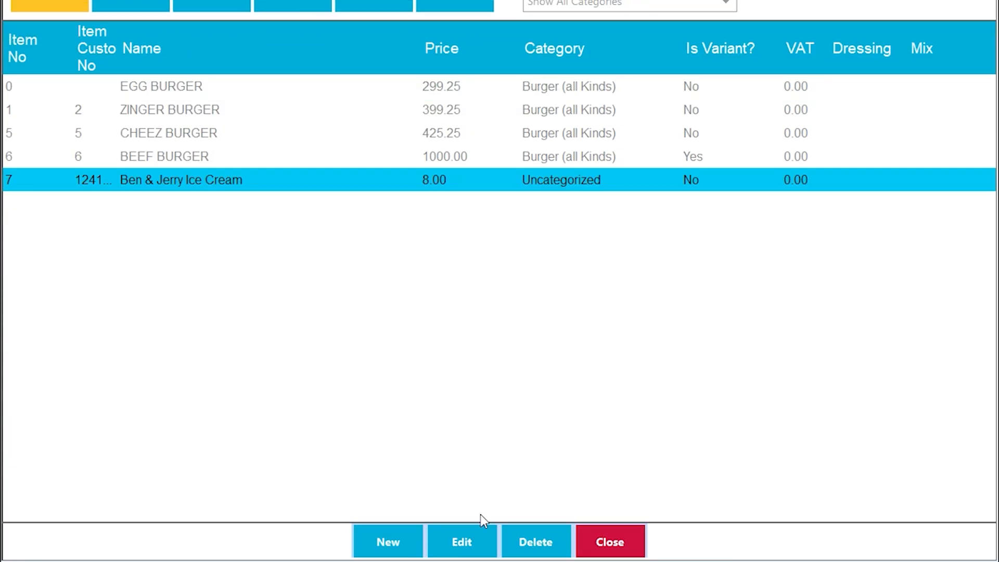
left_click(465, 536)
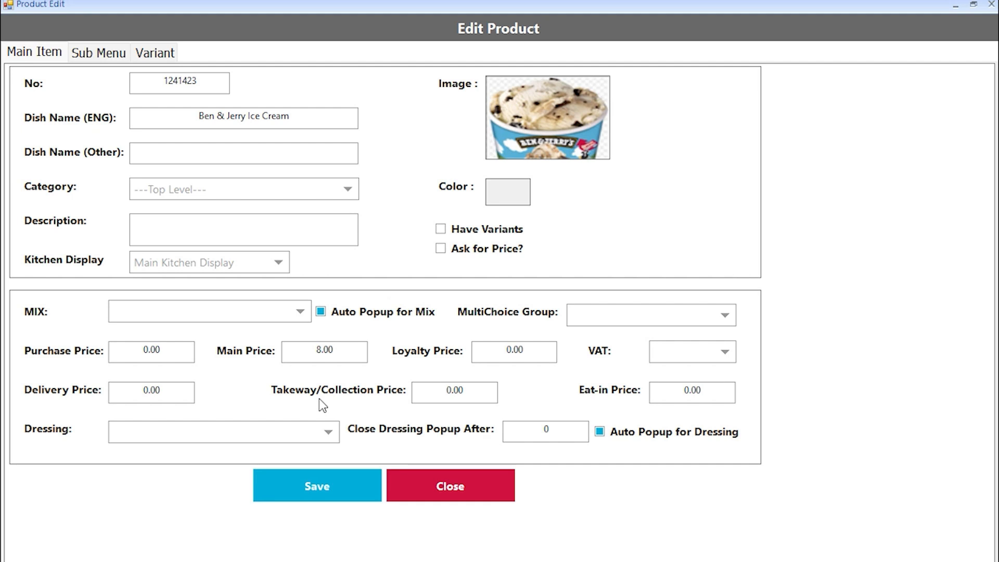
key("BackSpace")
left_click(102, 52)
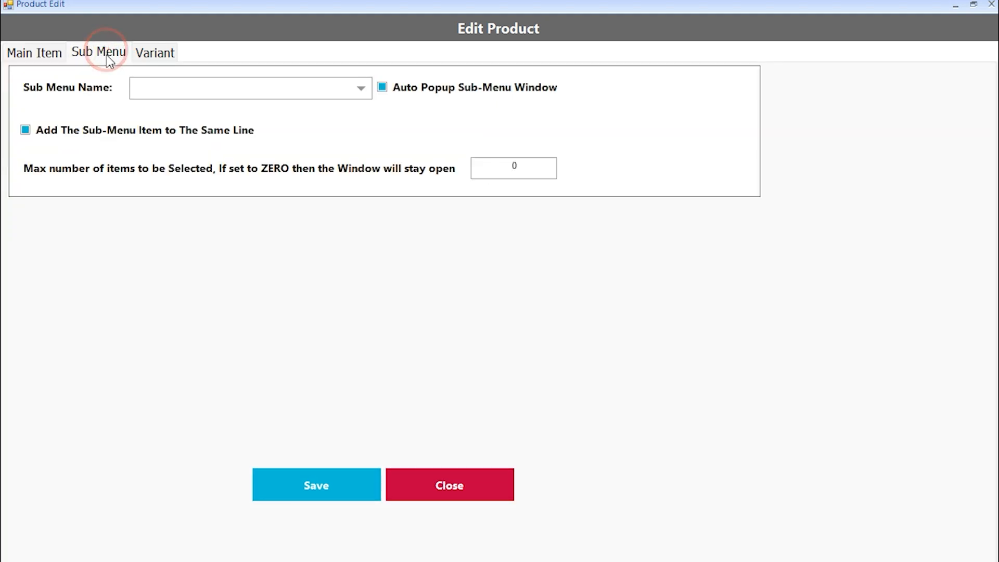
left_click(175, 94)
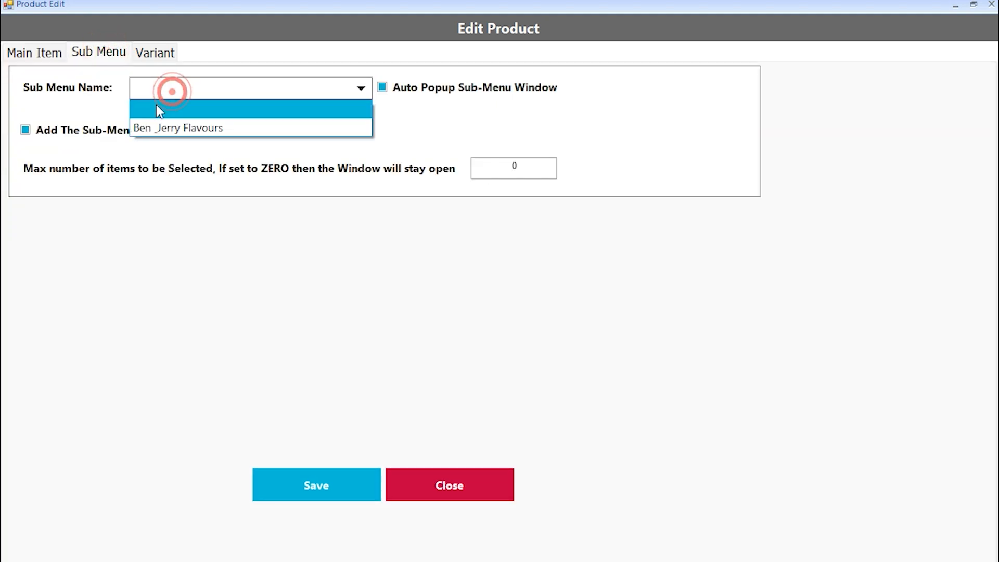
left_click(239, 127)
left_click(329, 481)
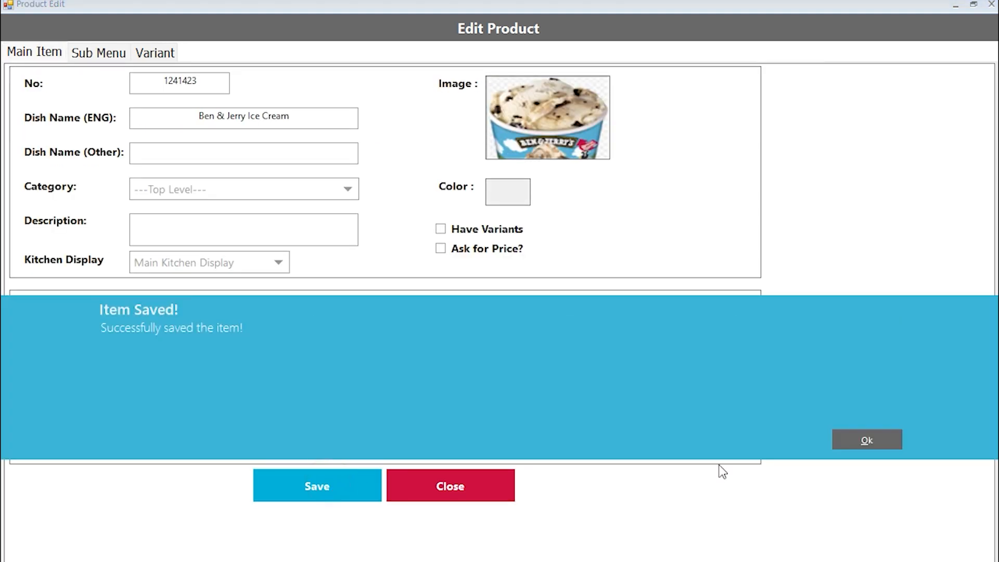
left_click(866, 441)
left_click(454, 477)
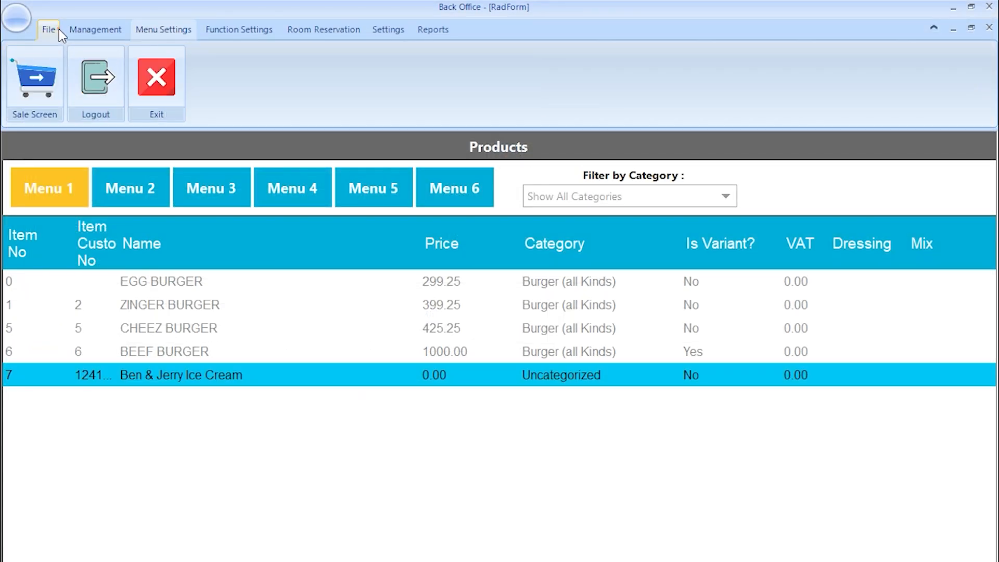
left_click(36, 82)
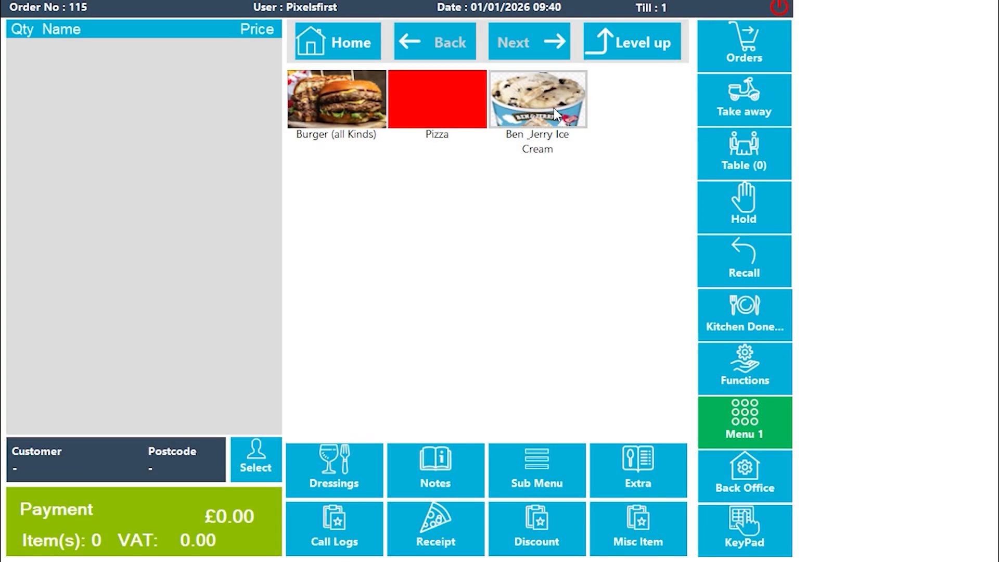
- Ring up Ben & Jerry Ice Cream with 3 Cannoli Flavour and 2 Chocolate Dough, then close
left_click(554, 107)
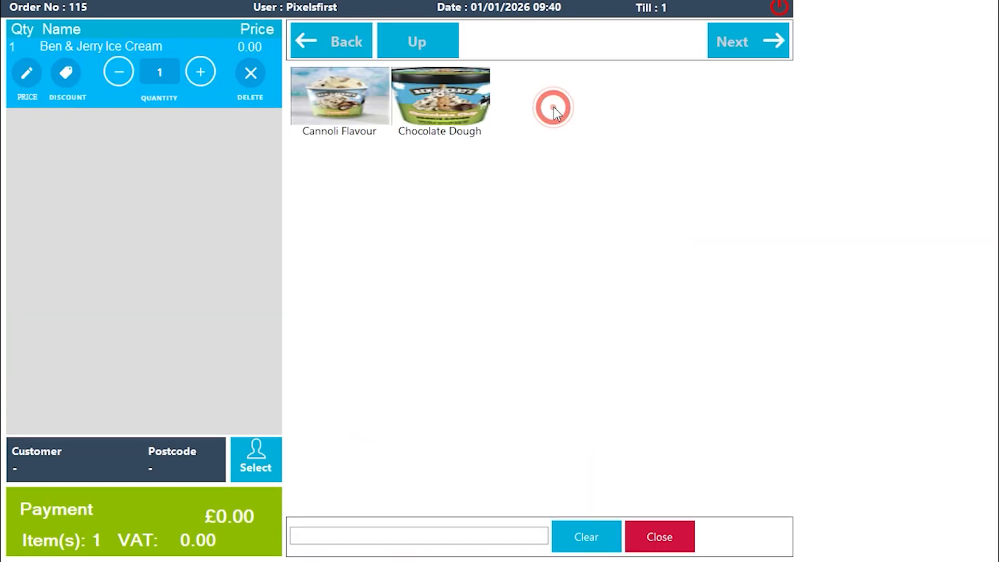
left_click(338, 101)
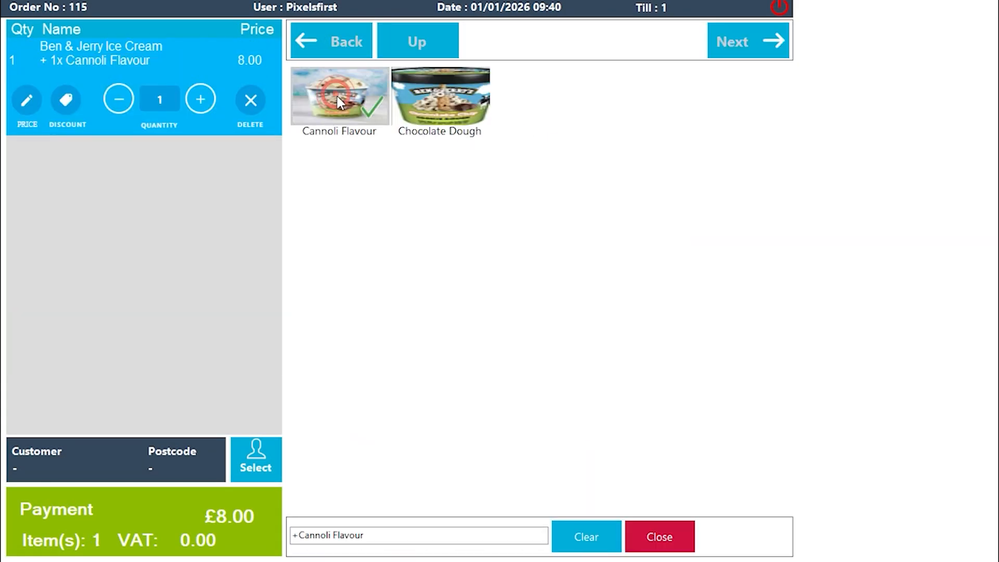
left_click(437, 119)
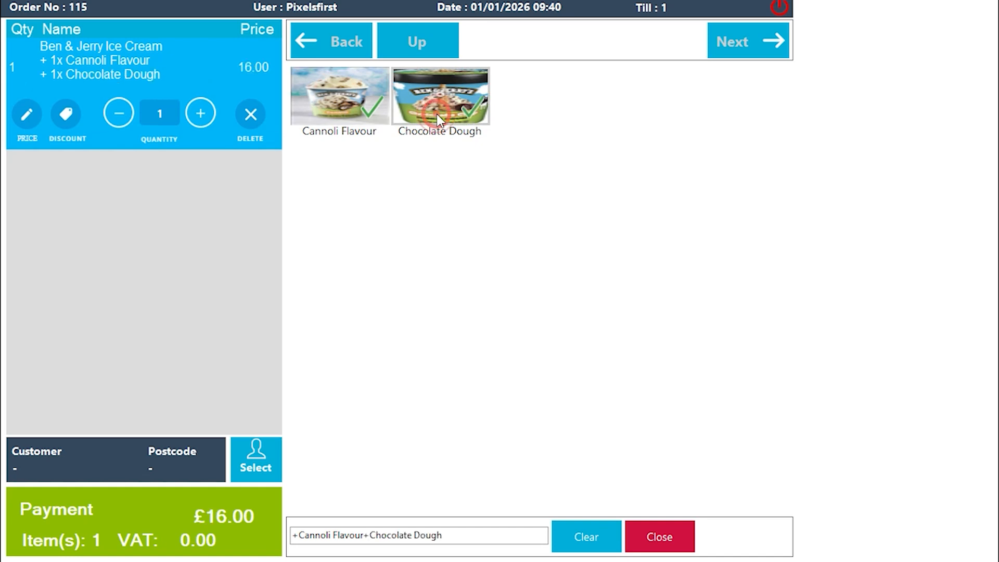
left_click(366, 115)
left_click(354, 114)
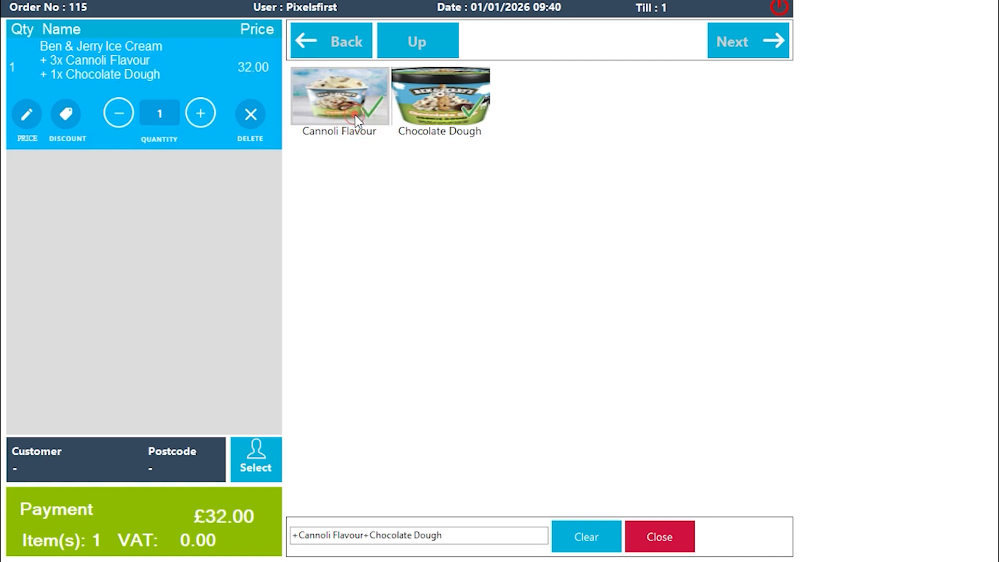
left_click(442, 104)
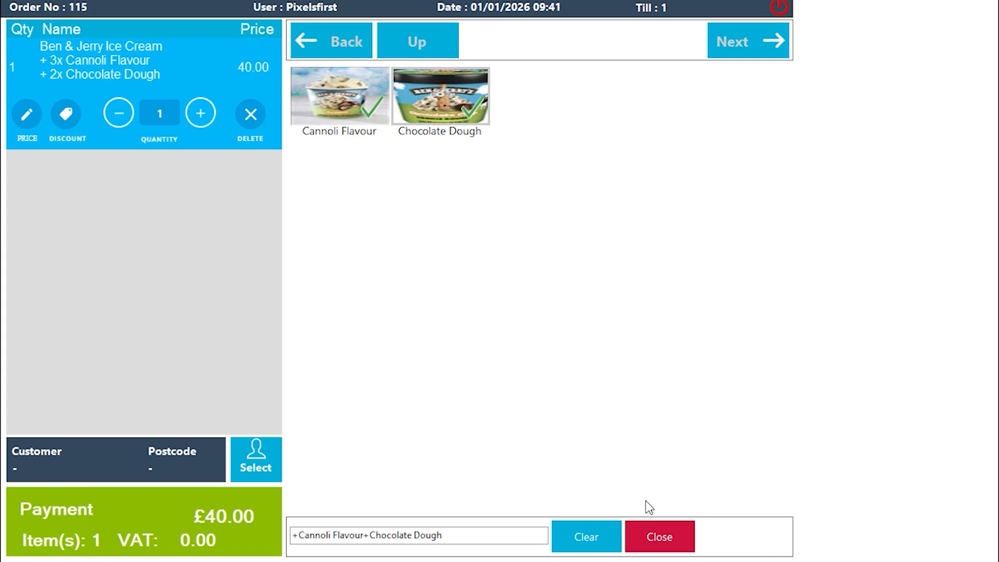
left_click(646, 529)
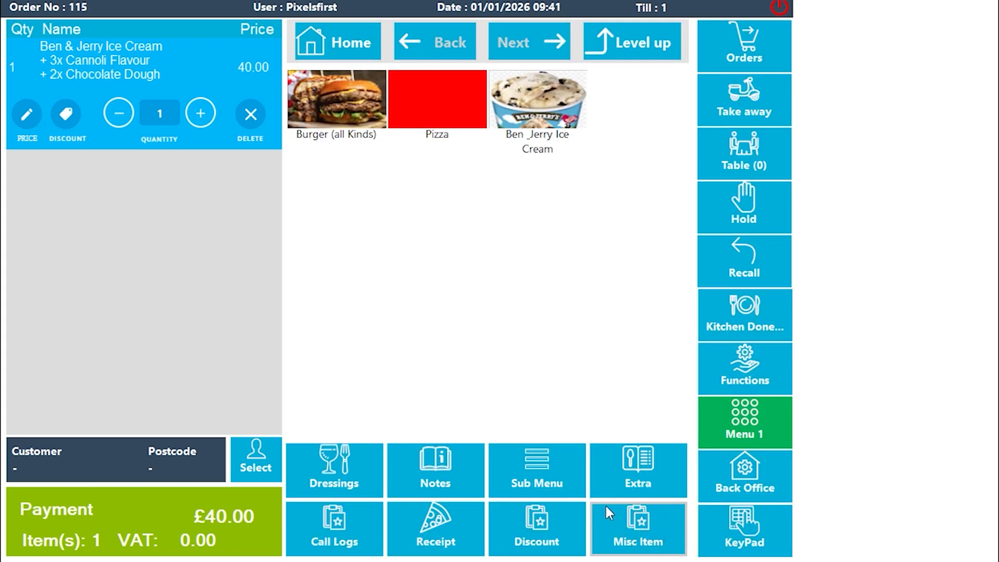
left_click(776, 10)
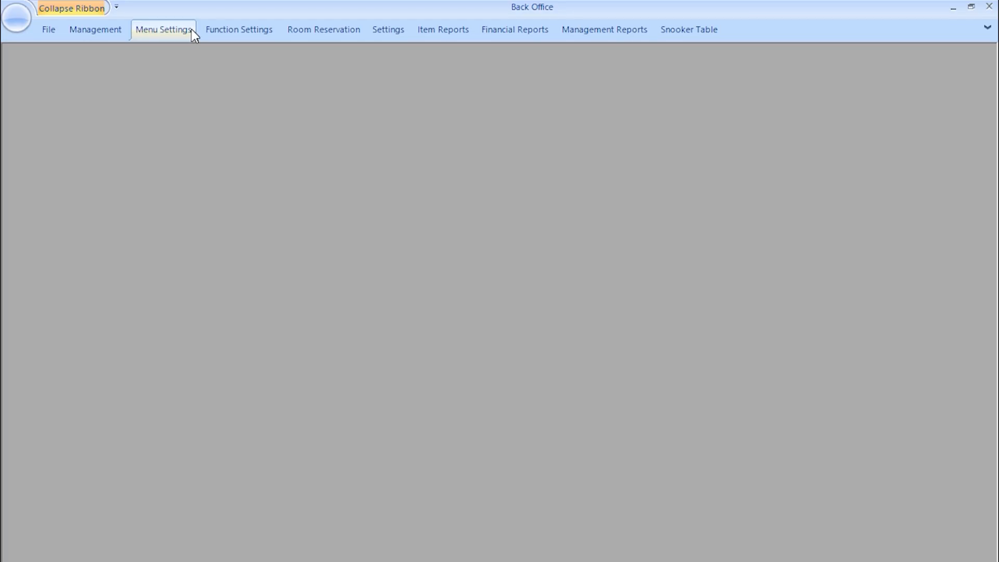
- Create a new extra menu named 'Extras'
left_click(192, 30)
left_click(374, 90)
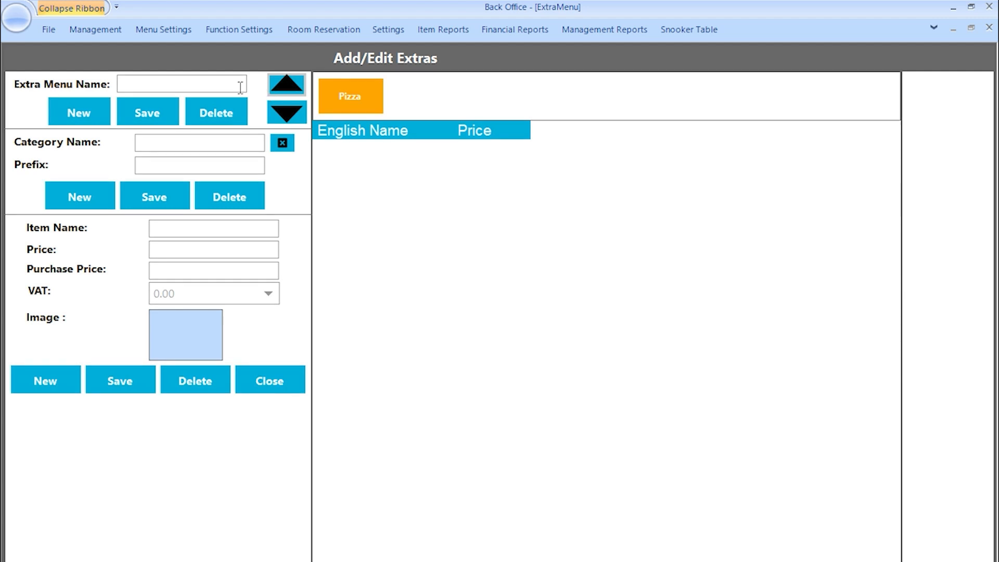
left_click(163, 86)
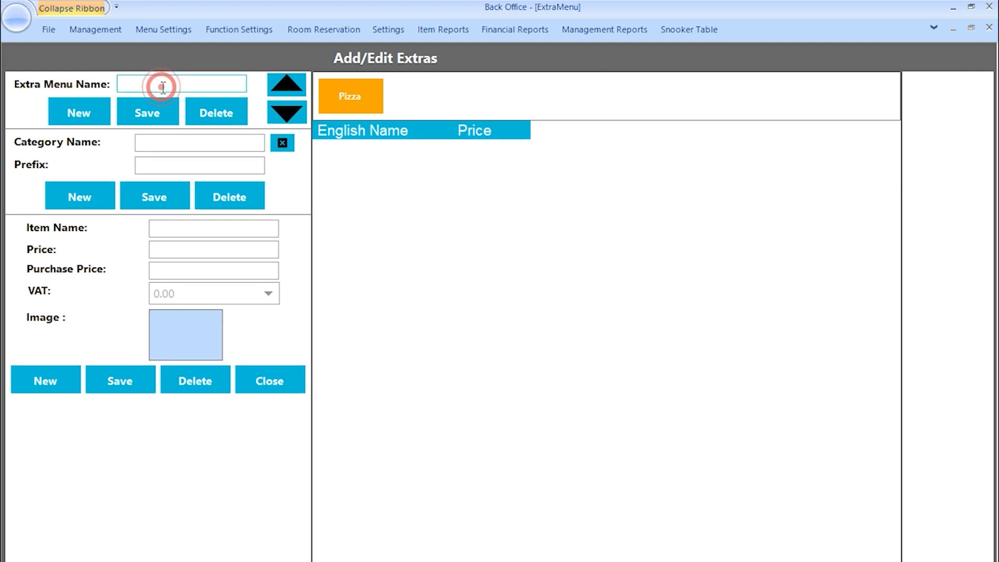
type("Extras")
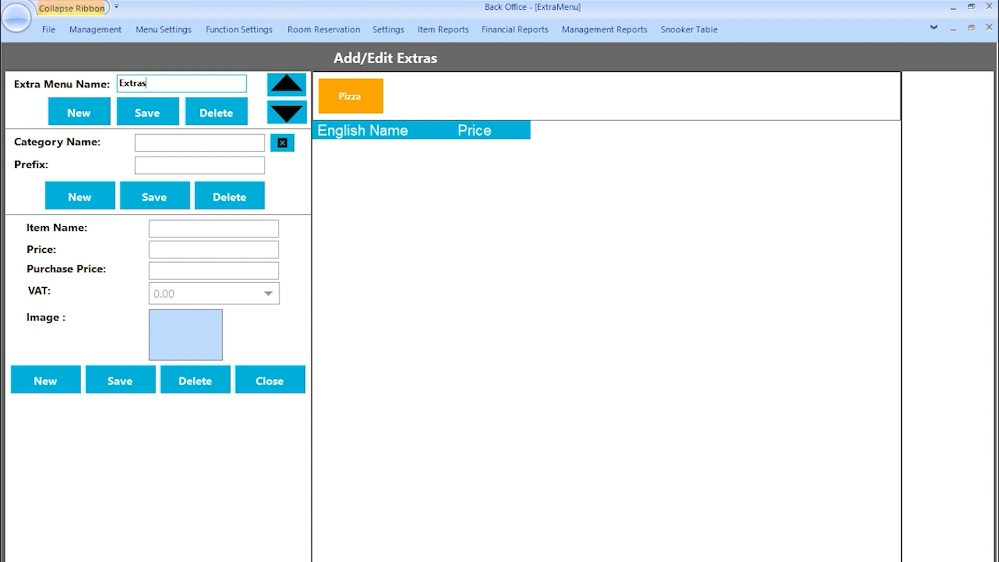
left_click(83, 120)
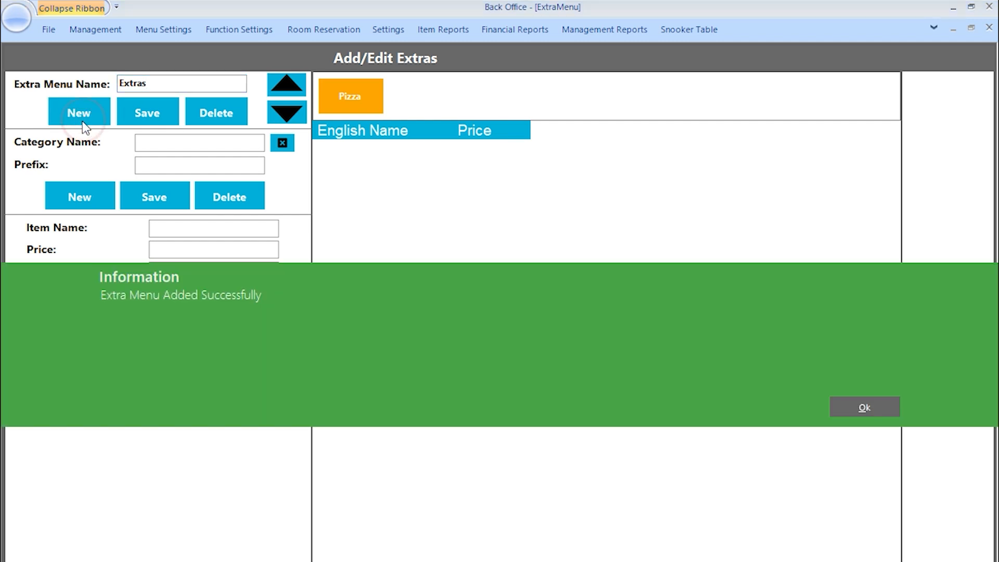
left_click(853, 410)
- Add a 'Side Ons' category to the Extras menu
left_click(423, 94)
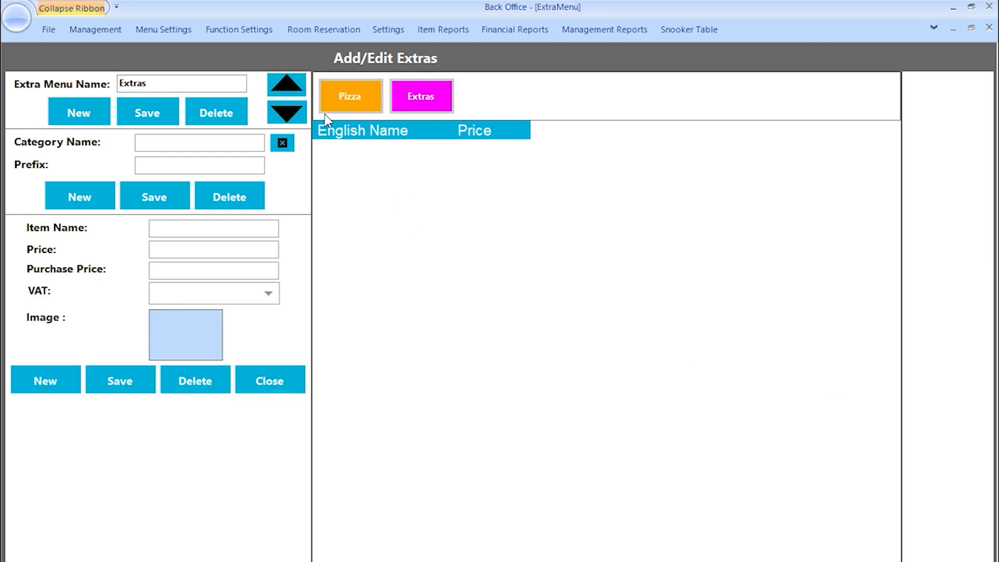
left_click(217, 138)
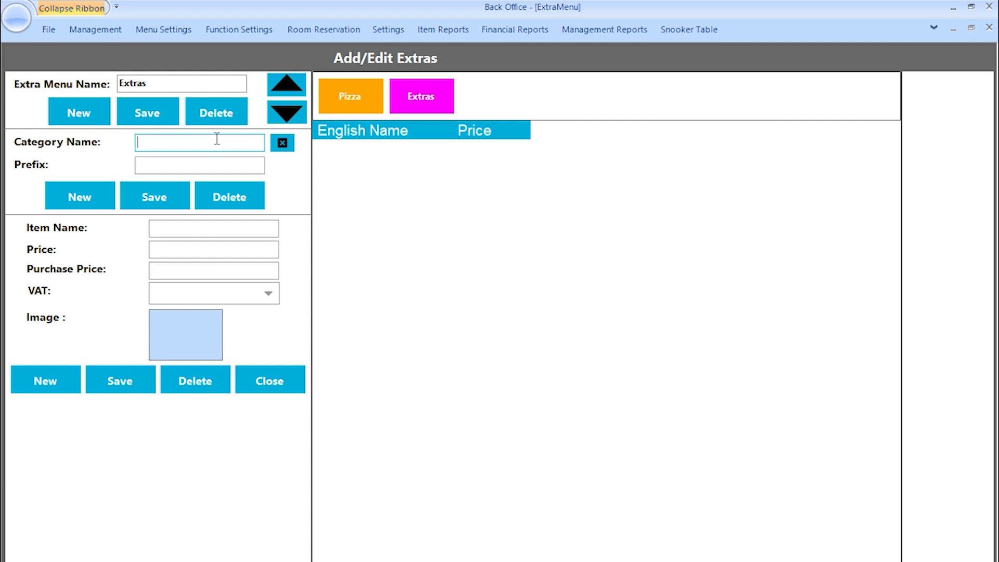
type("Side Ons")
left_click(58, 195)
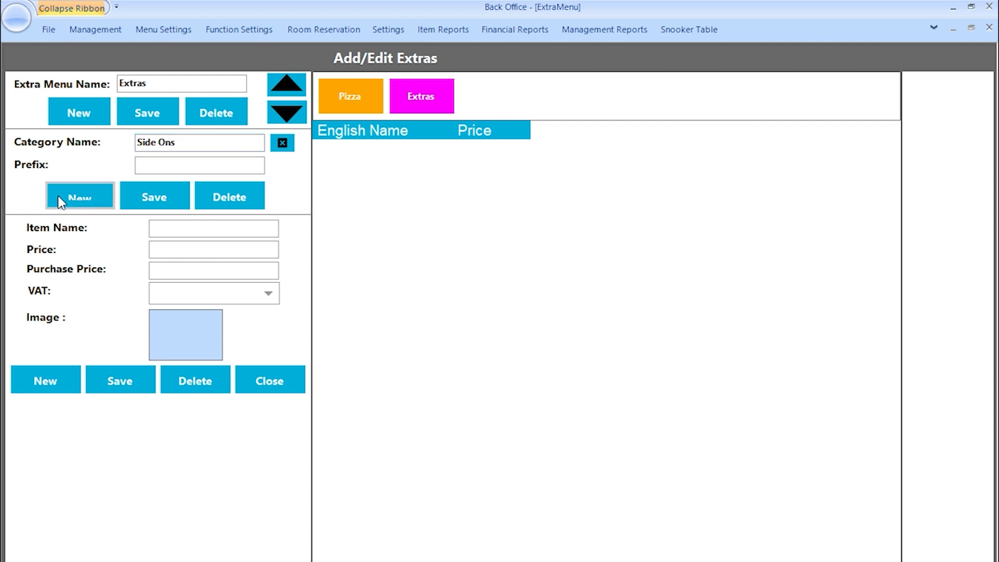
left_click(865, 410)
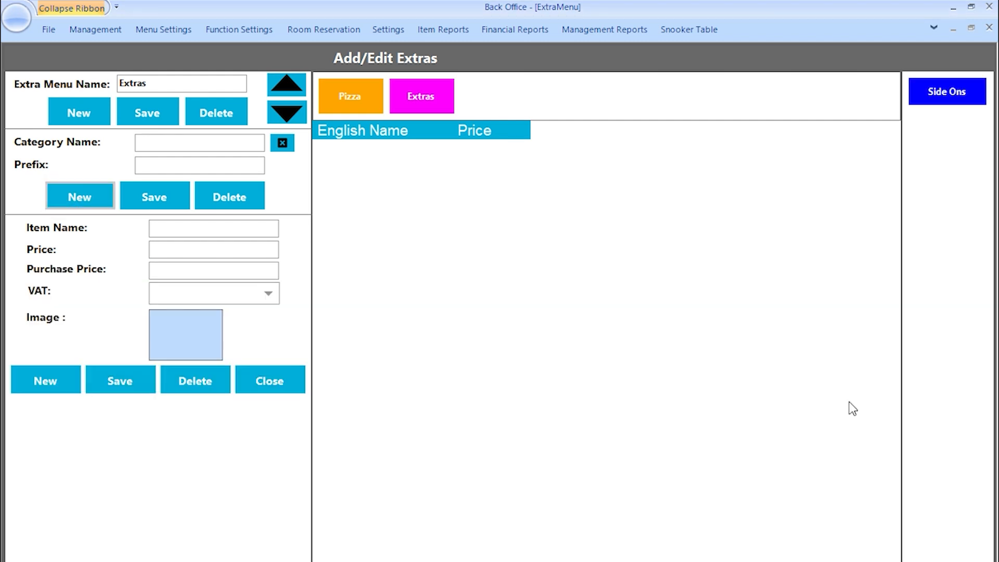
- Add Chicken Nuggets priced 3.90 to the Side Ons category
left_click(977, 97)
left_click(205, 229)
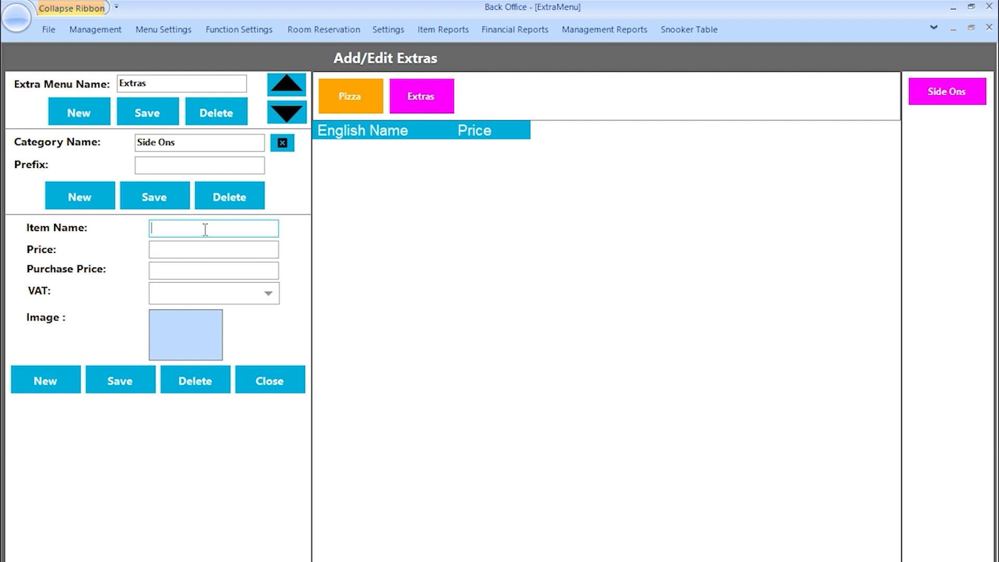
type("Chicken Nuggets")
left_click(200, 249)
type("3.90")
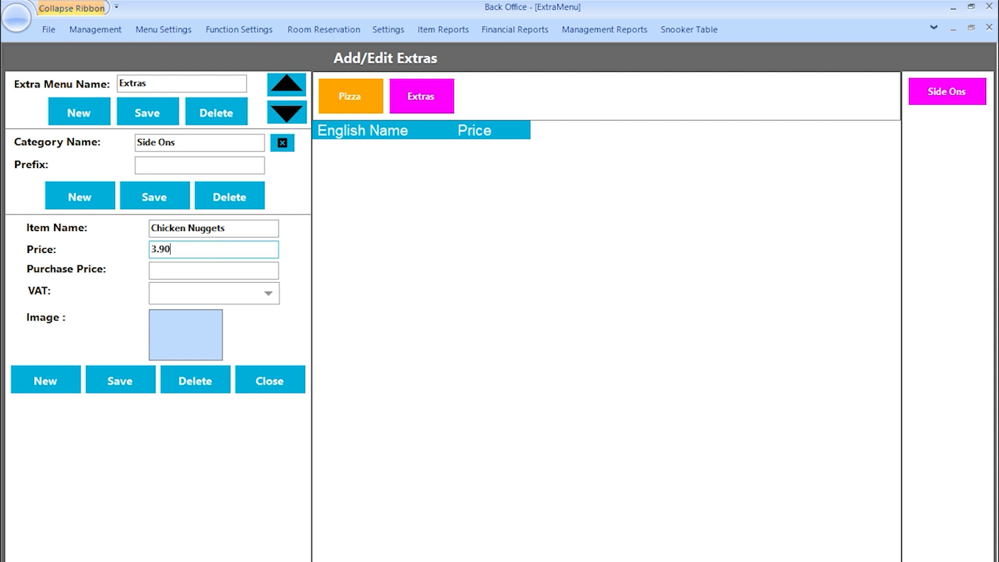
left_click(185, 269)
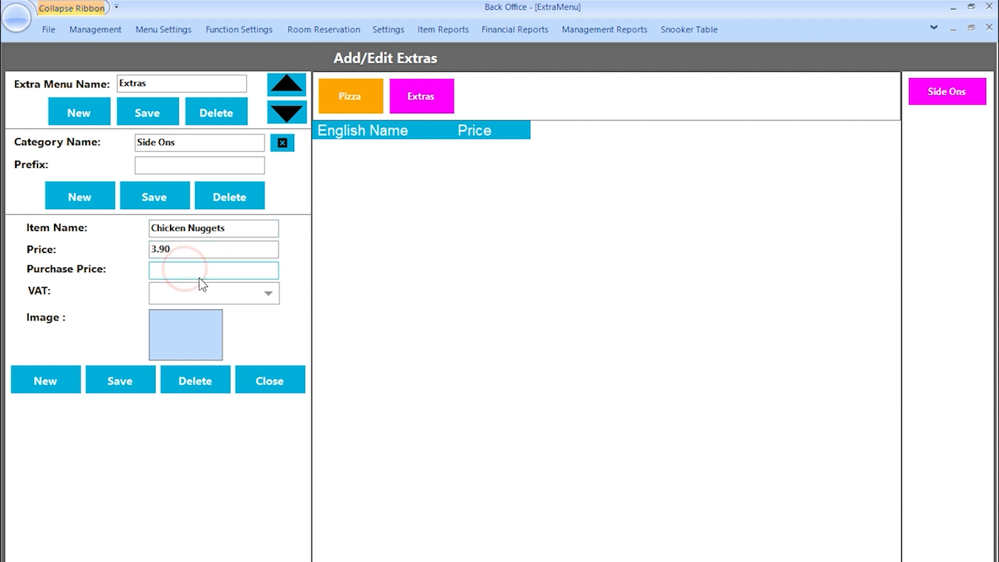
left_click(216, 294)
left_click(216, 295)
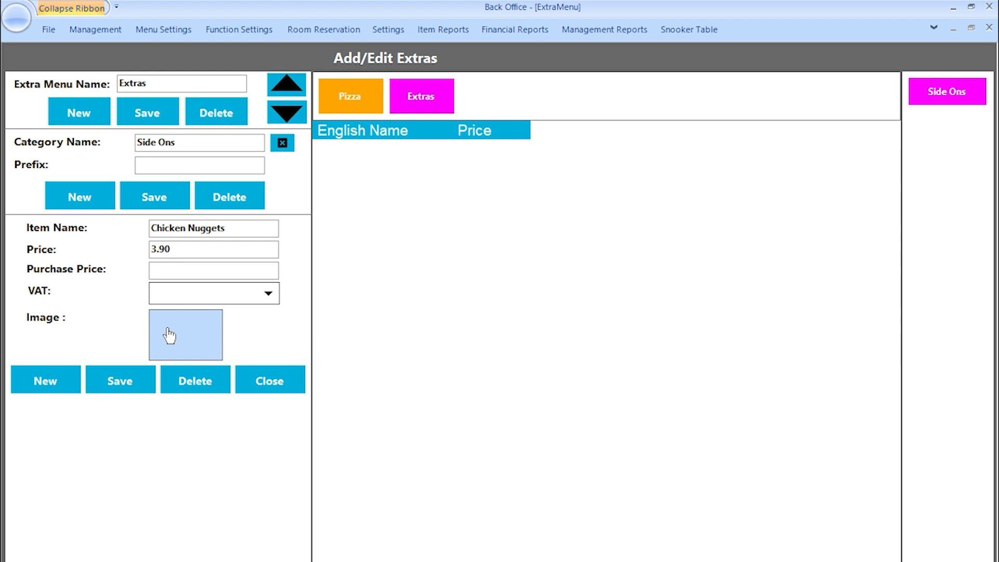
left_click(37, 385)
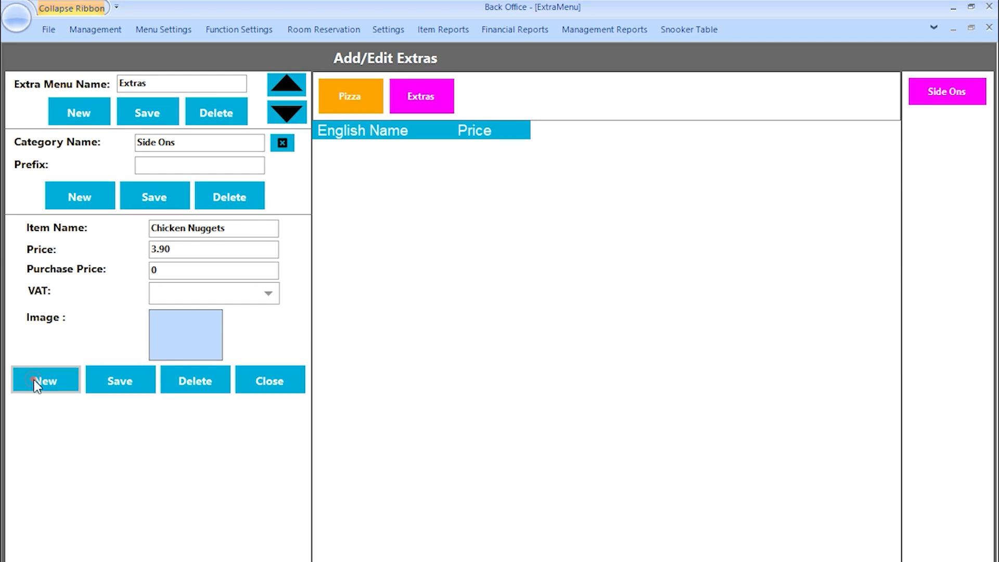
left_click(860, 408)
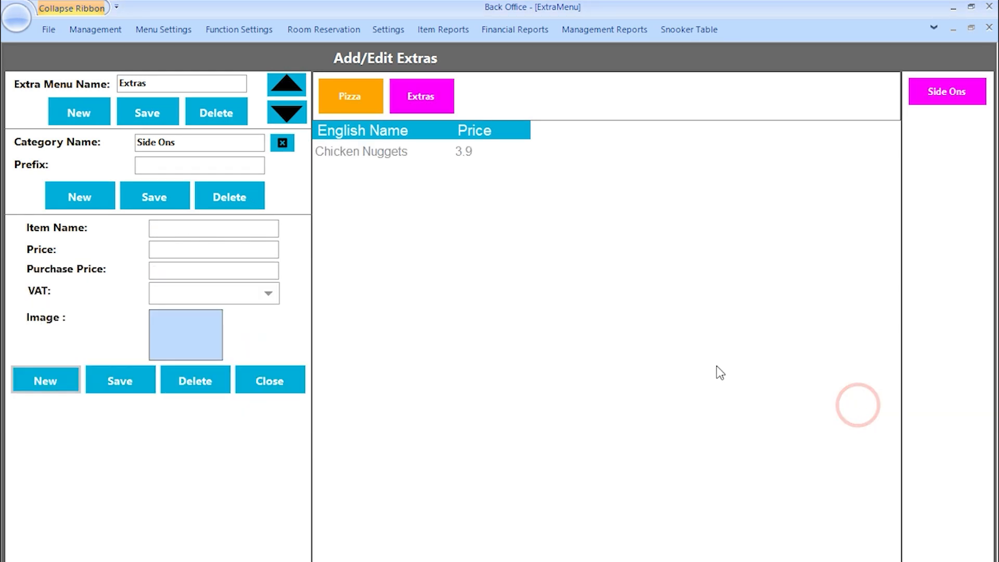
left_click(435, 152)
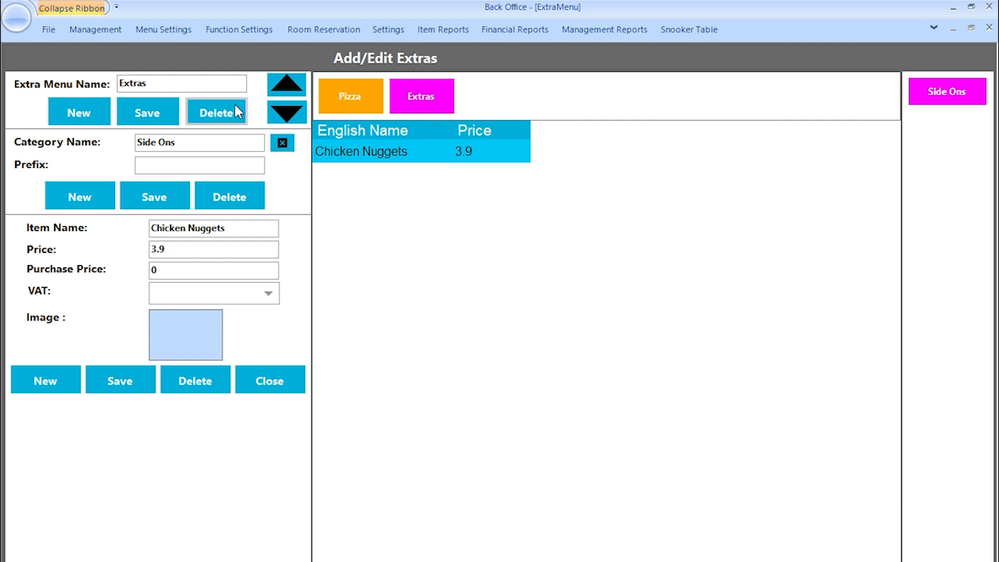
left_click(166, 30)
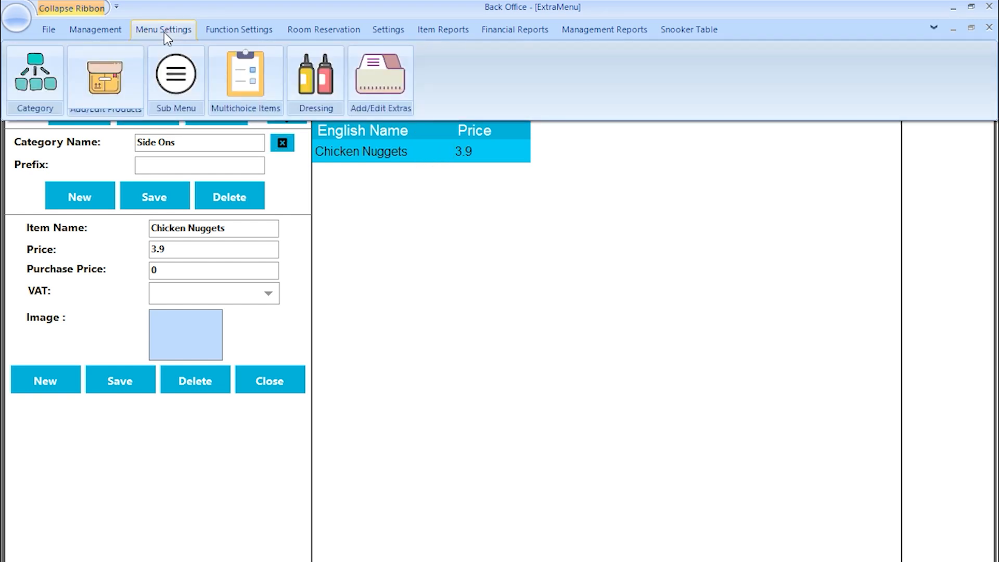
- Attach the Extras extra menu to Pepporani Pizza and save the product
left_click(101, 88)
scroll(229, 401, "down", 7)
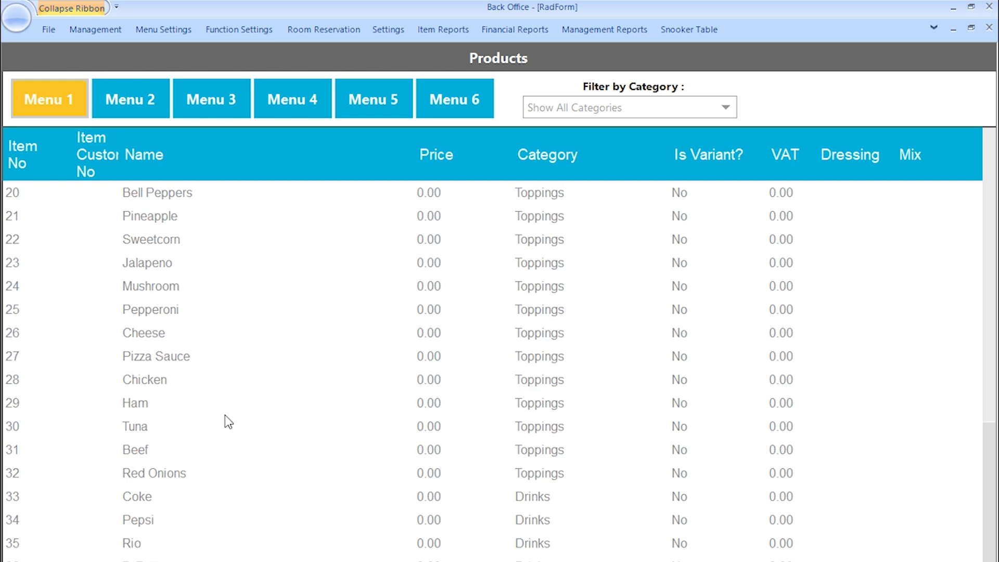
left_click(181, 479)
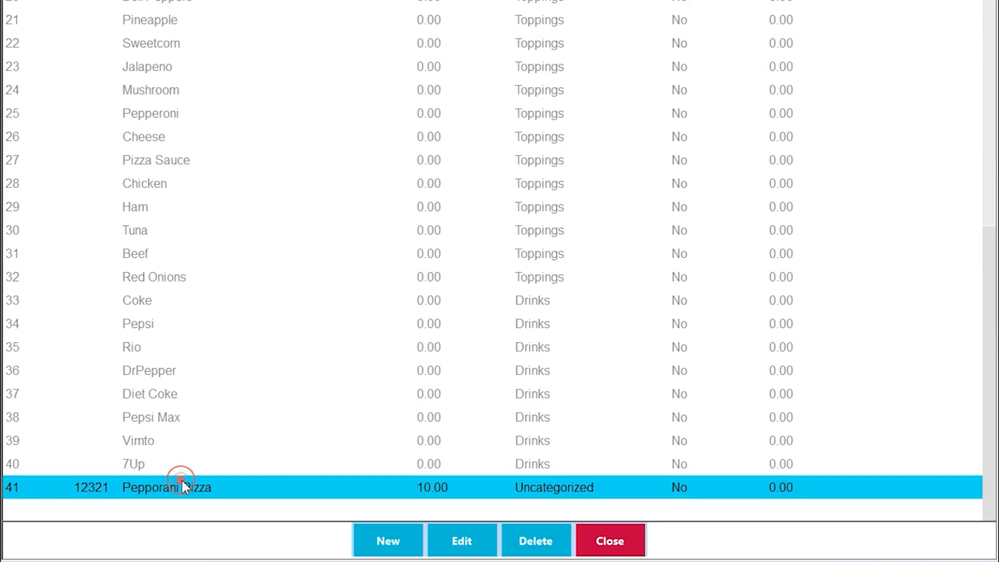
left_click(459, 532)
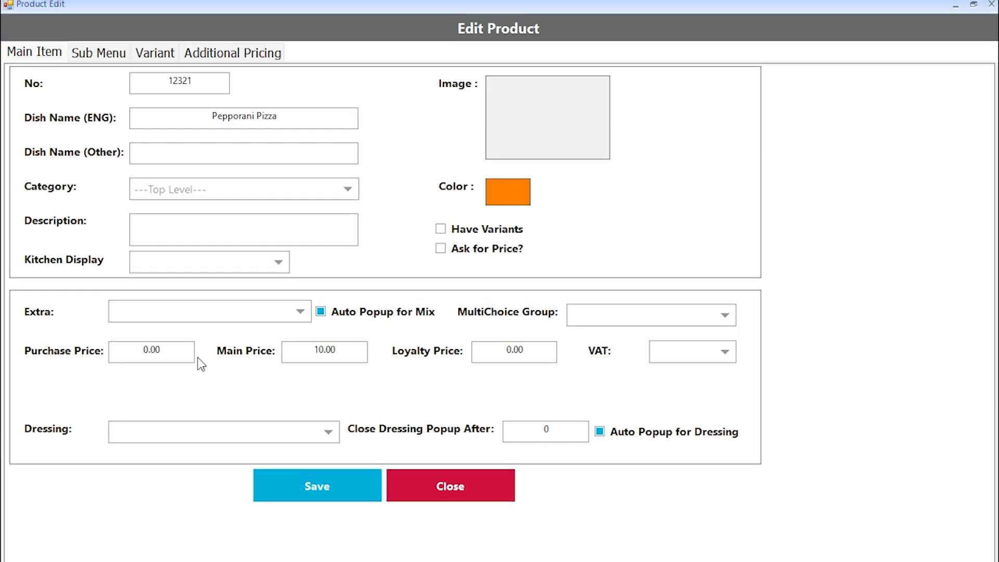
left_click(149, 315)
left_click(137, 385)
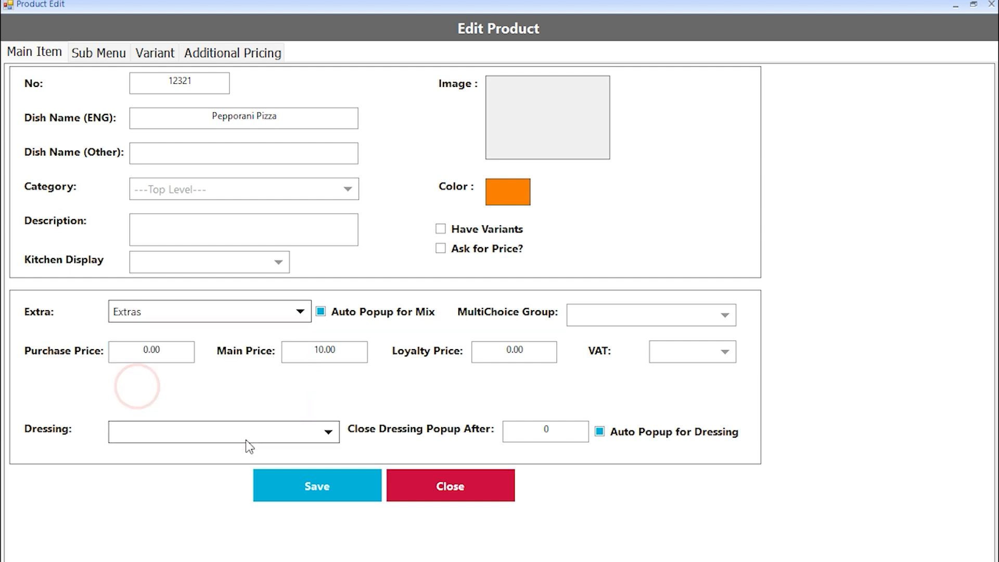
left_click(296, 498)
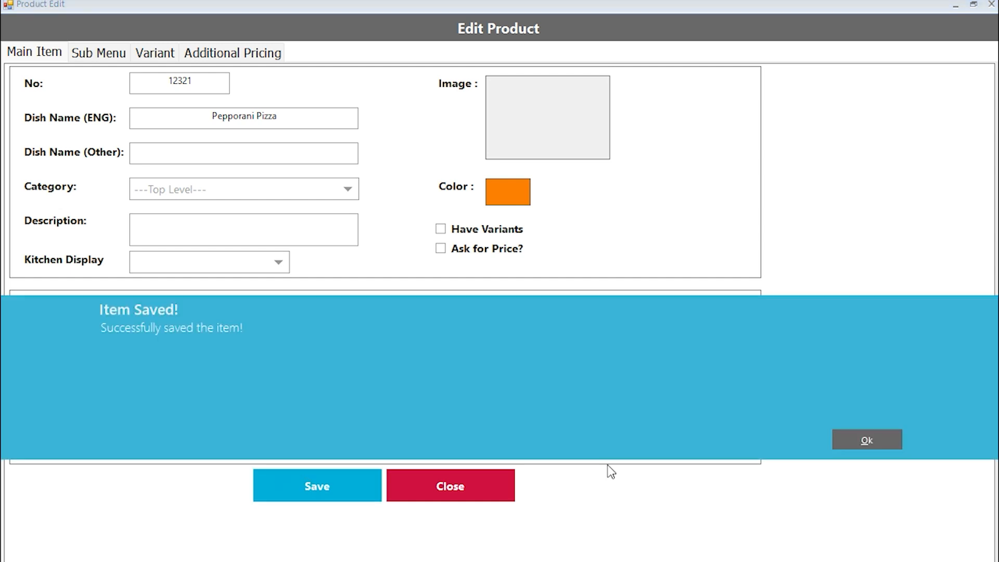
left_click(850, 439)
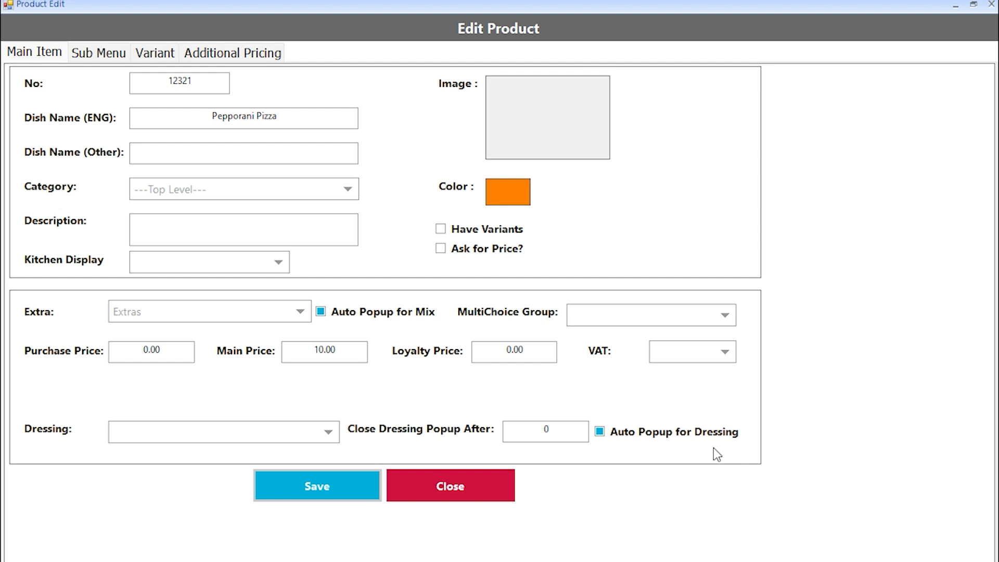
left_click(479, 472)
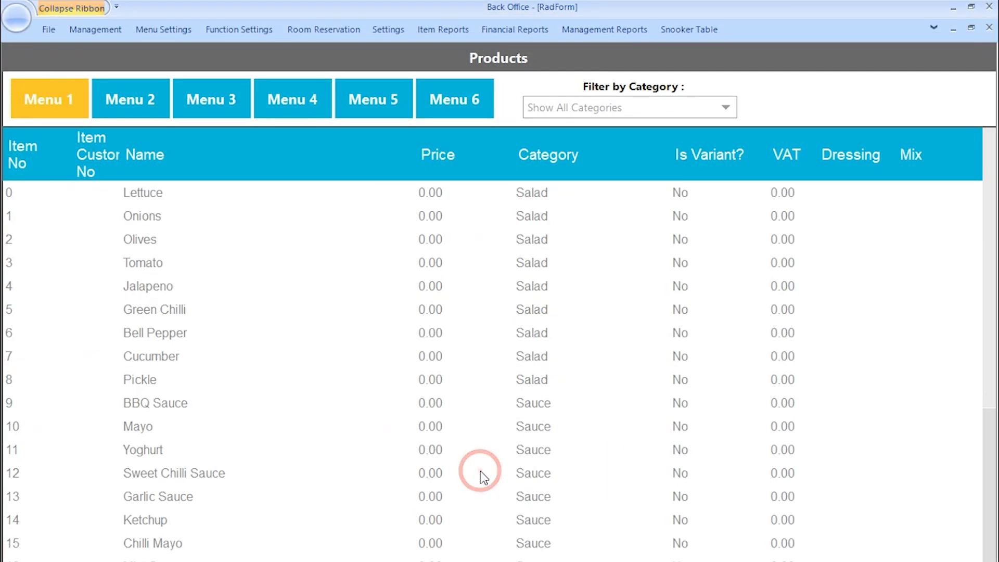
- Test-ring Pepporani Pizza with Chicken Nuggets from Side Ons on the sale screen, then close it
left_click(51, 31)
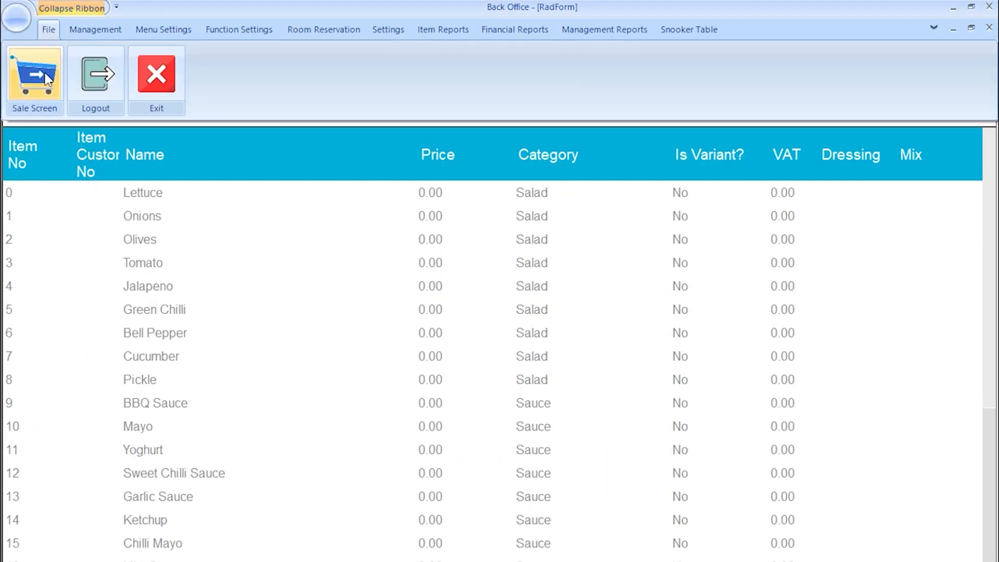
left_click(42, 82)
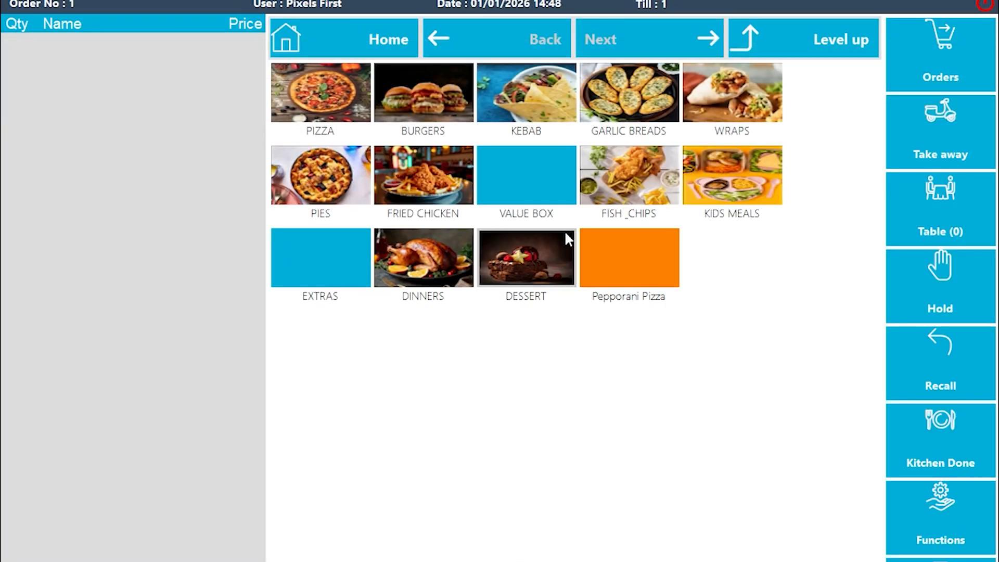
left_click(618, 262)
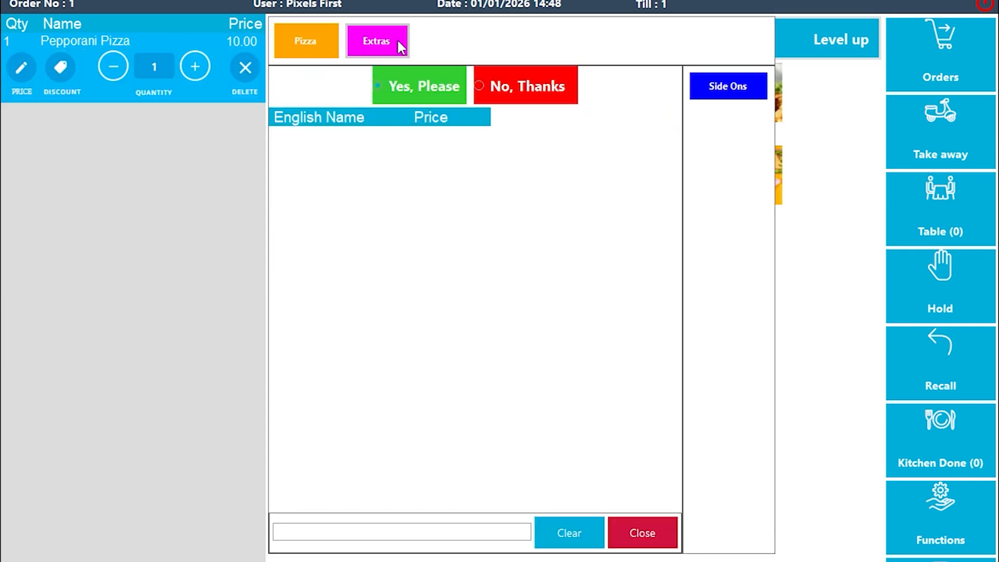
left_click(742, 89)
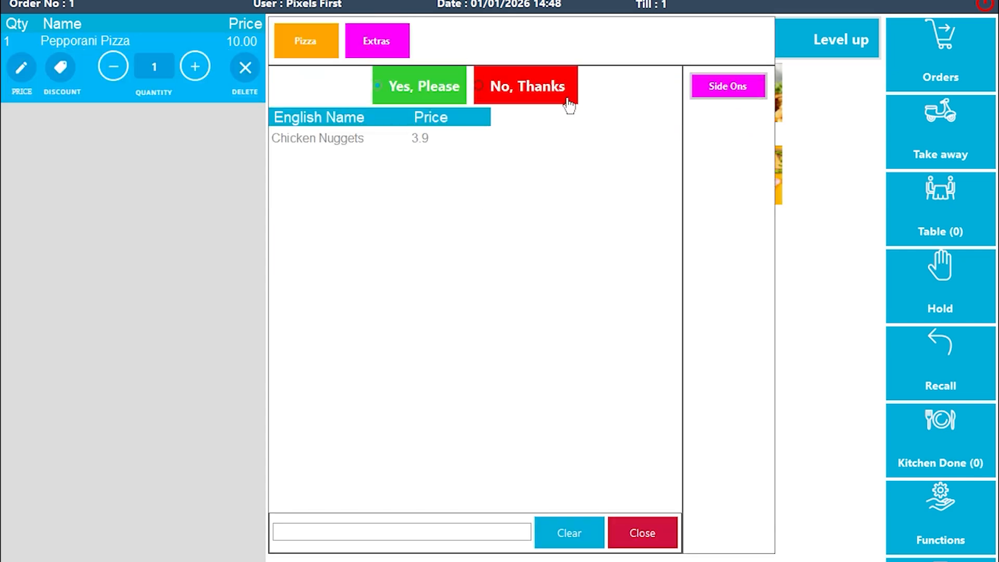
left_click(424, 136)
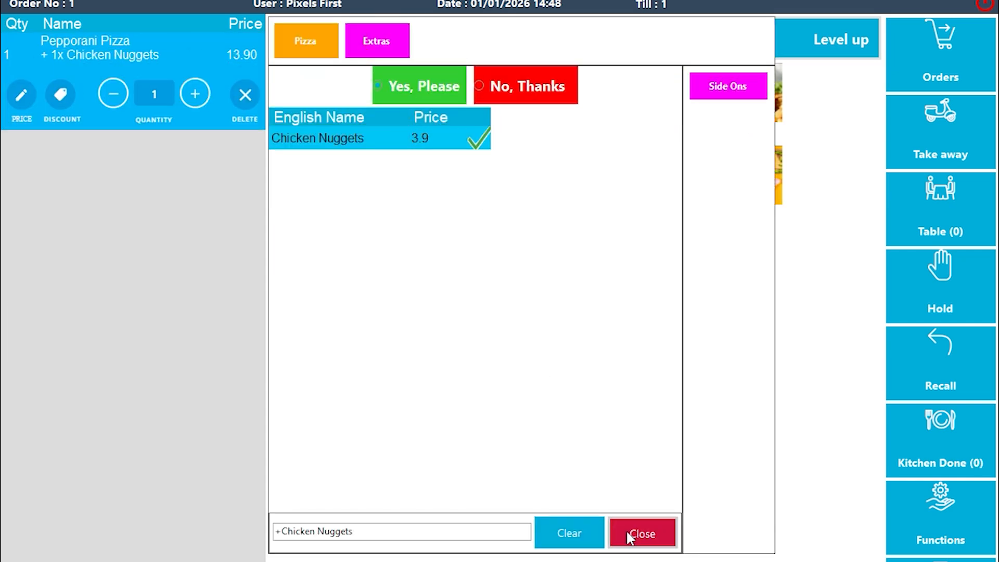
left_click(628, 536)
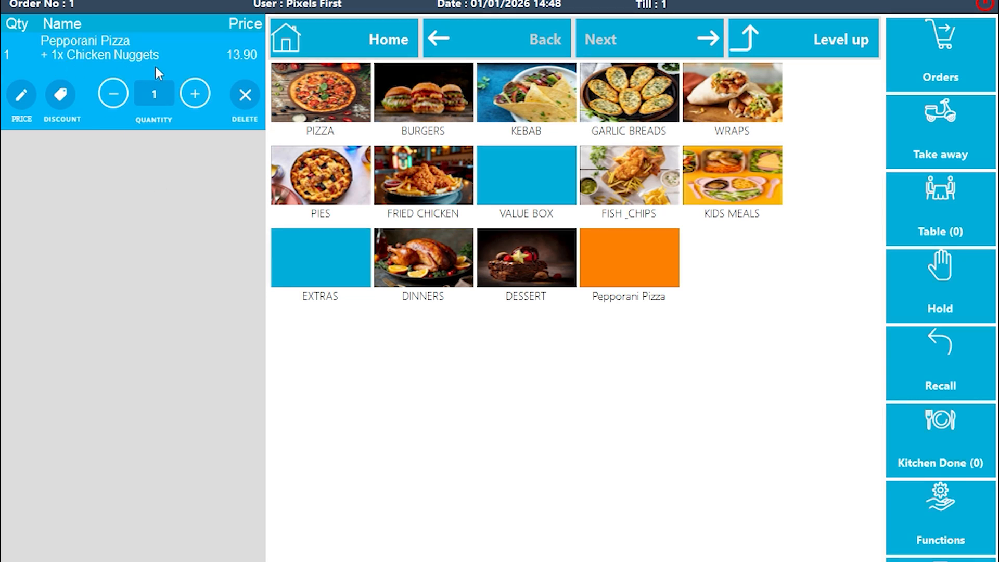
left_click(984, 4)
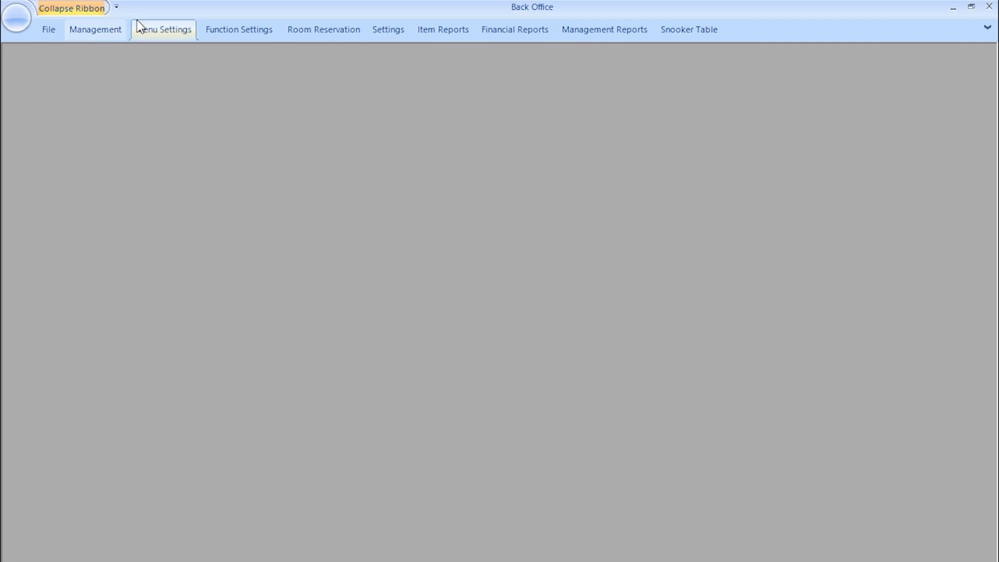
- Create dressing group 'Pizza Dressing' with texts 'Yes Please' and 'No Please'
left_click(151, 29)
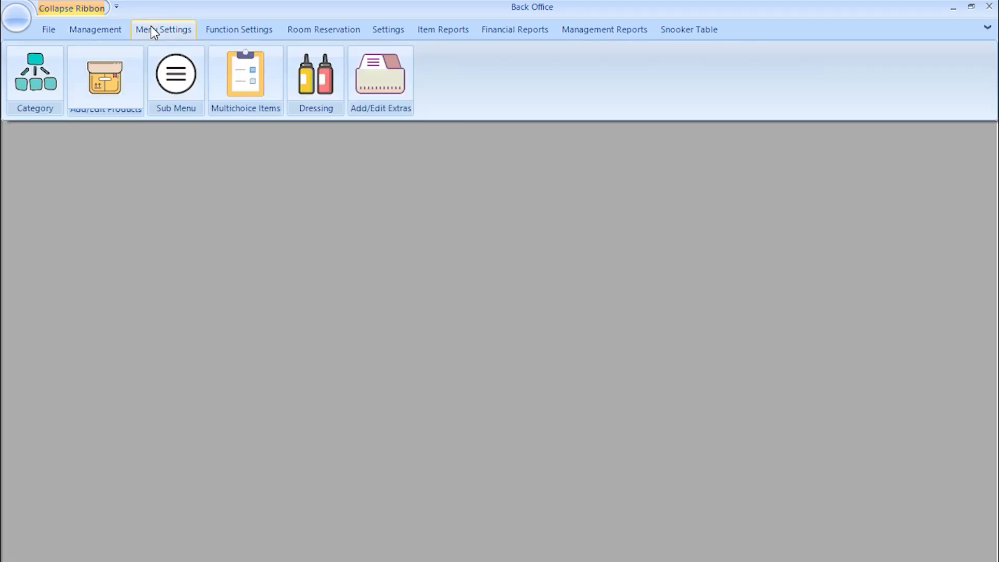
left_click(316, 78)
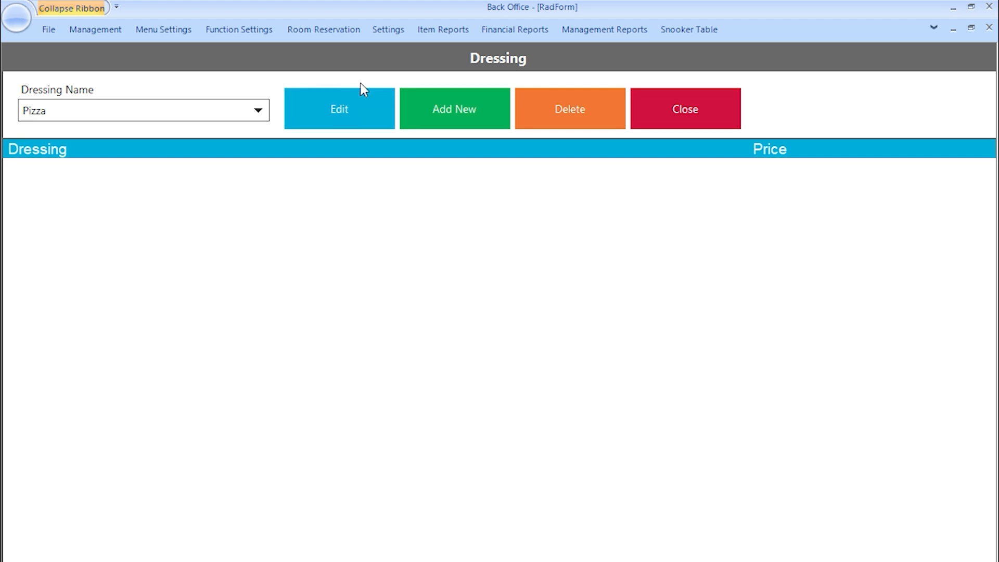
left_click(441, 110)
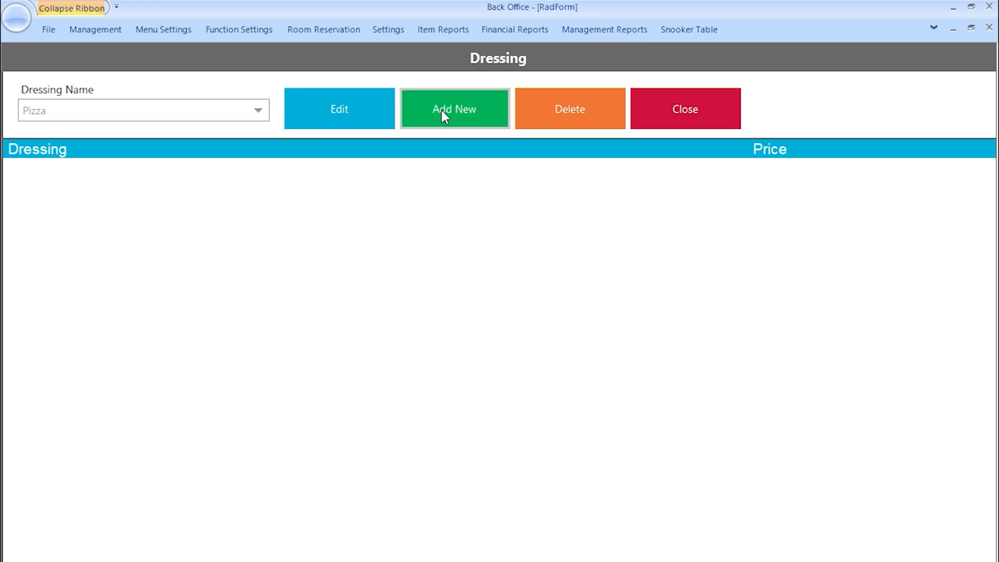
type("Pizza Dressing")
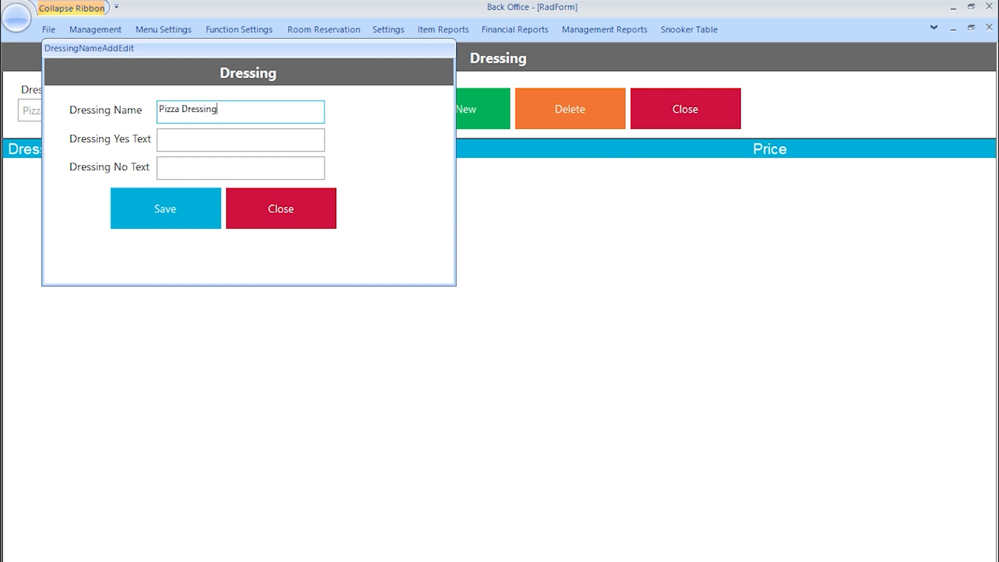
left_click(207, 136)
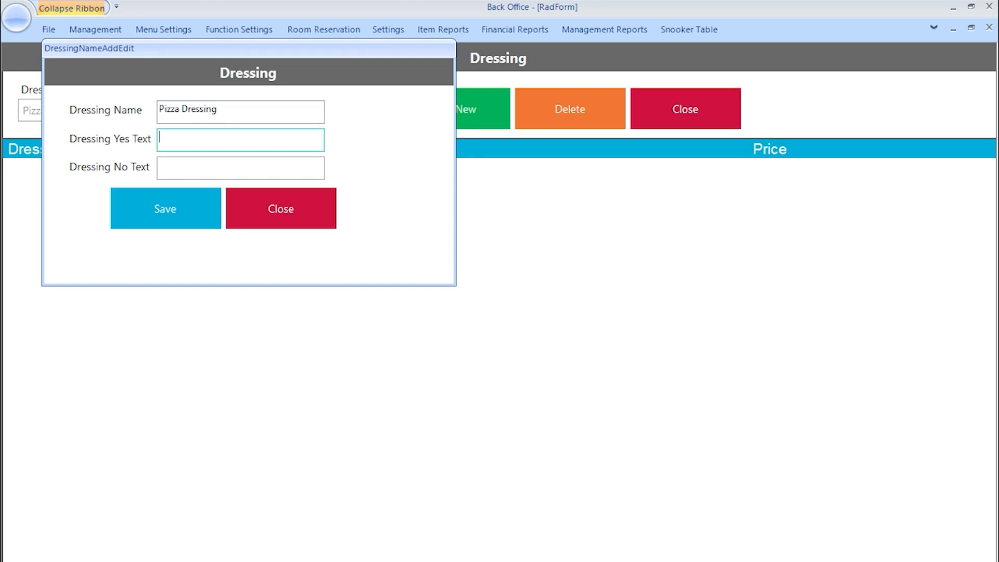
type("Yes Please")
left_click(209, 170)
type("No Please")
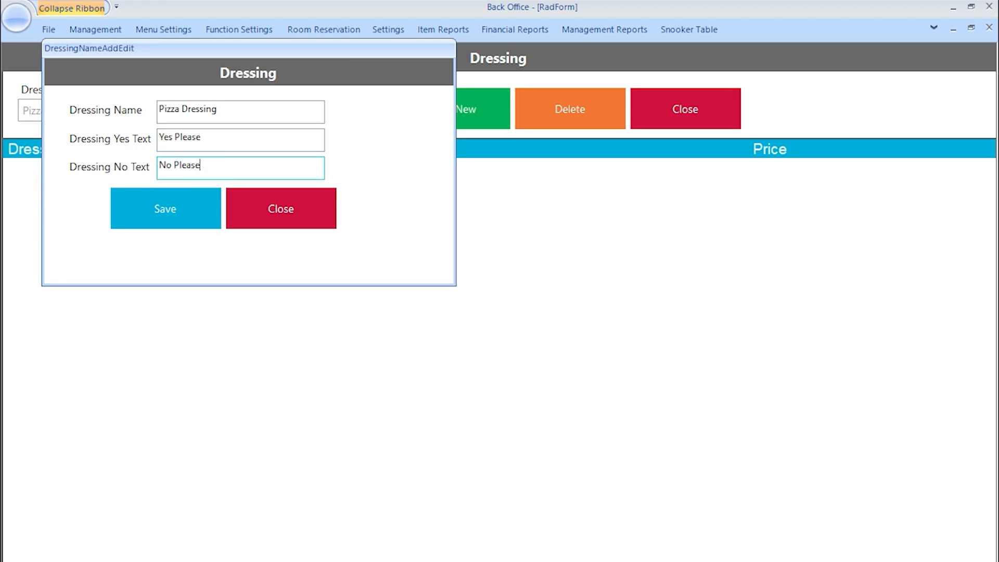
left_click(183, 213)
left_click(864, 412)
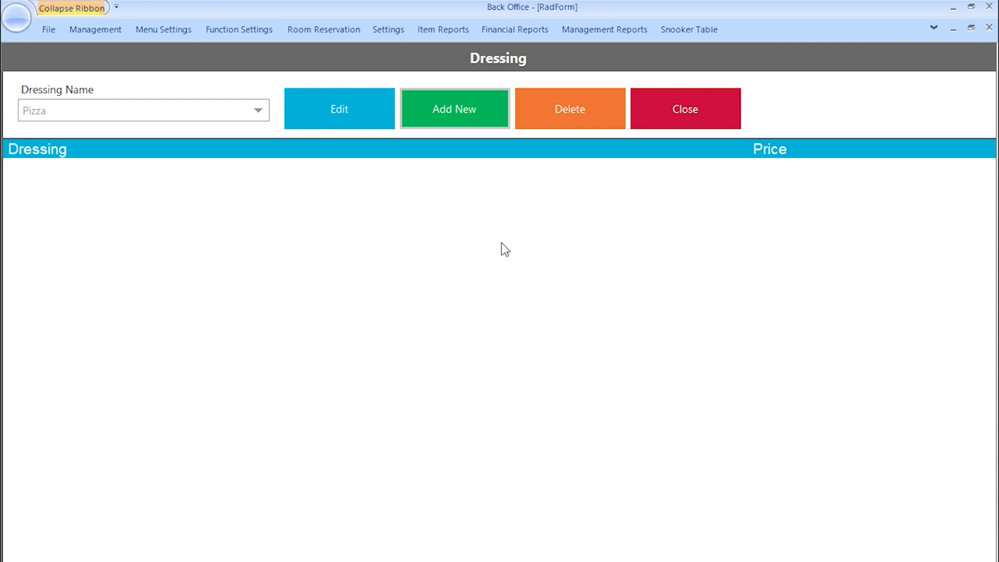
- In the Pizza Dressing group, enter dressing 'Mushroom Sauce' priced 1
left_click(242, 111)
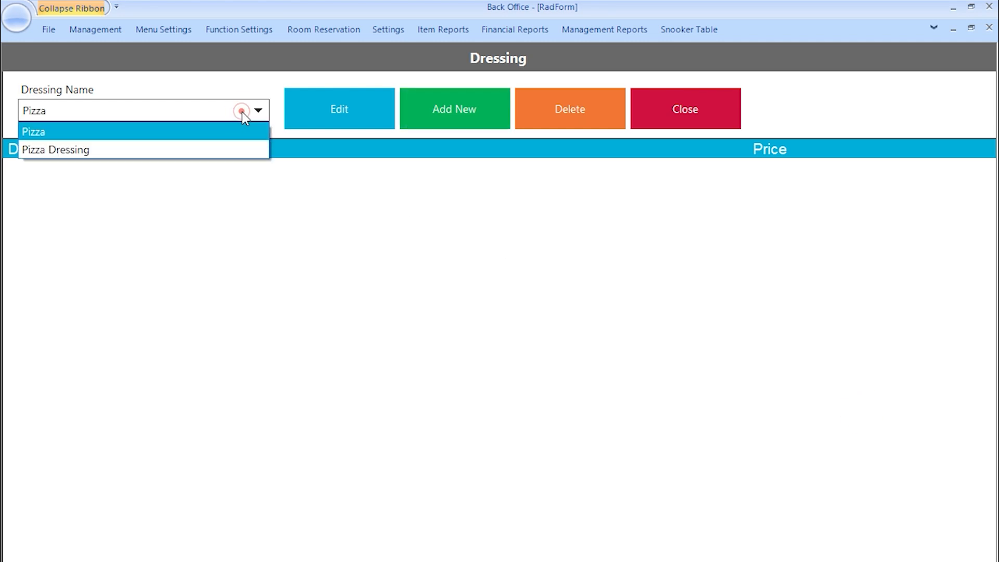
left_click(230, 147)
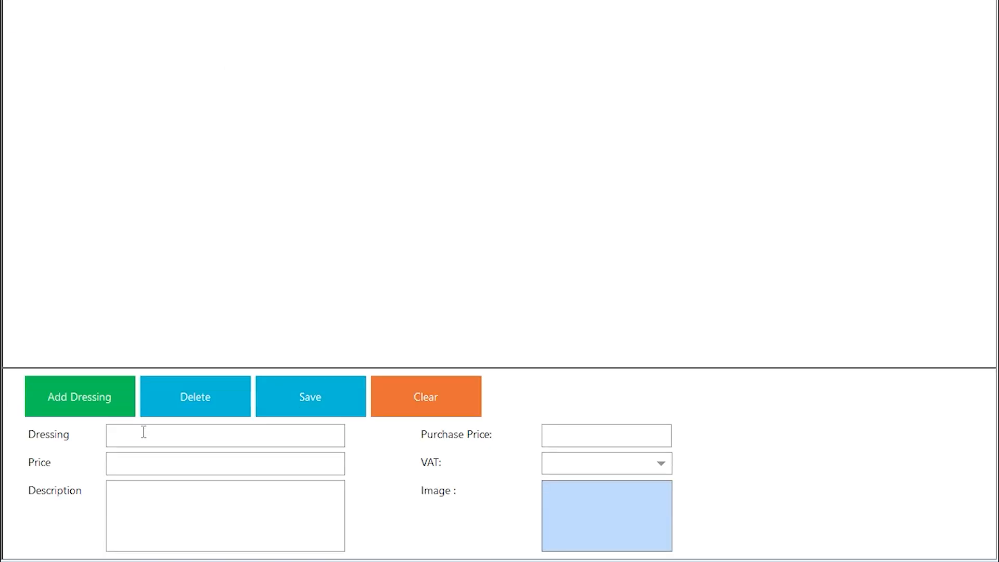
left_click(137, 430)
type("Mushroom Sauce")
left_click(268, 459)
type("1")
- Describe it as 'this sauce contains mixture of mushroom paste', purchase price 0, and add it
left_click(279, 500)
type("thi")
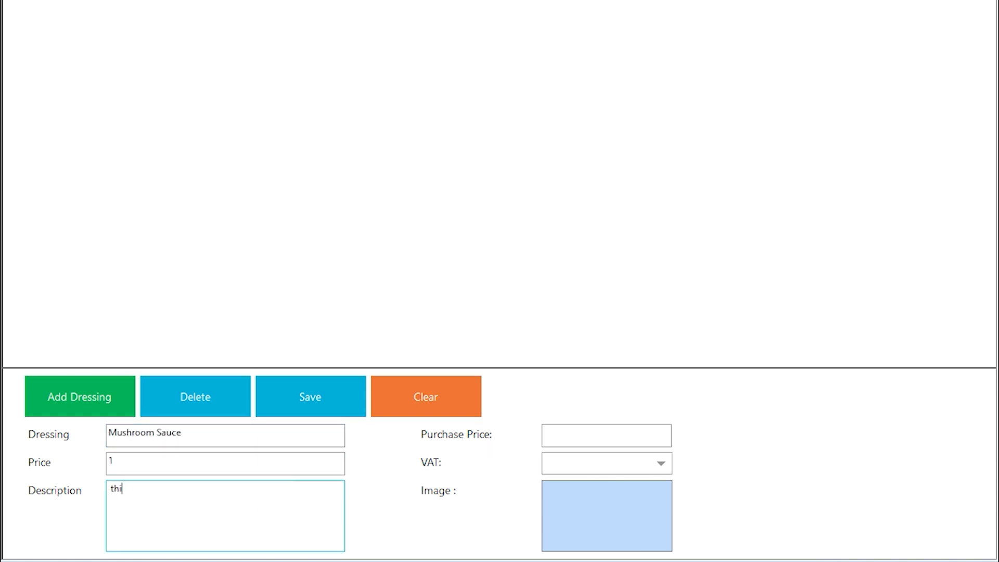
type("s sauce contains mixture of mushroom paste")
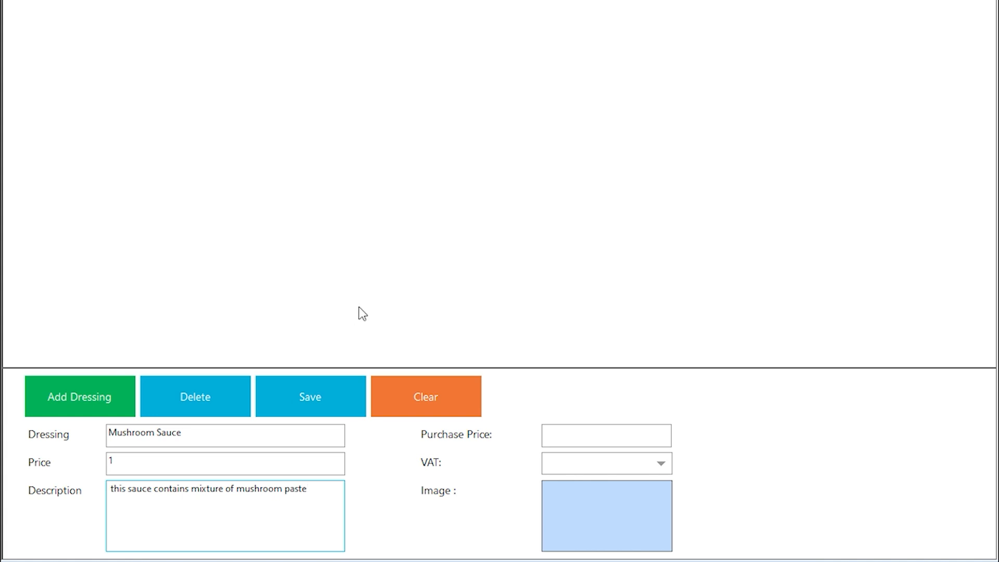
left_click(583, 427)
type("0")
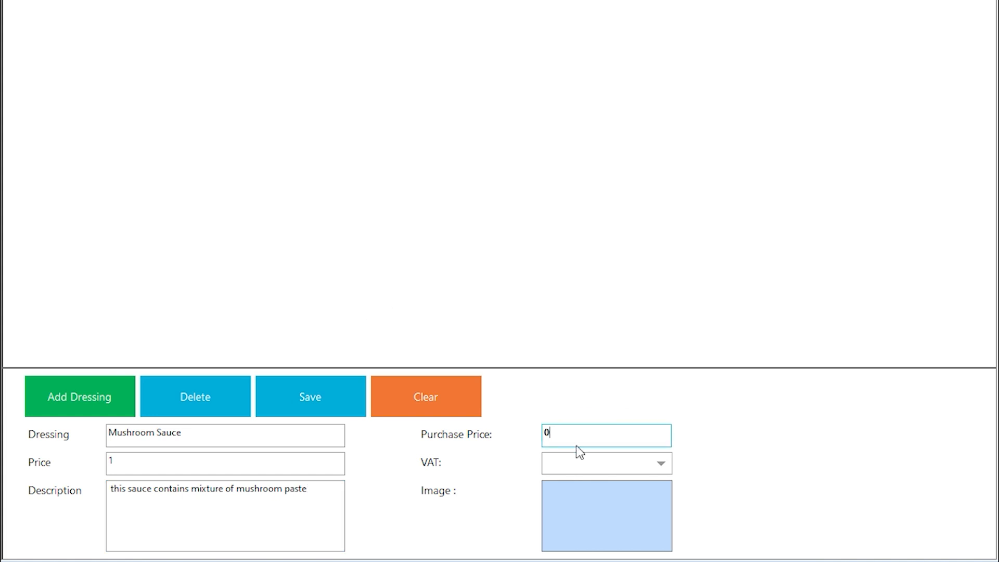
left_click(570, 471)
left_click(570, 471)
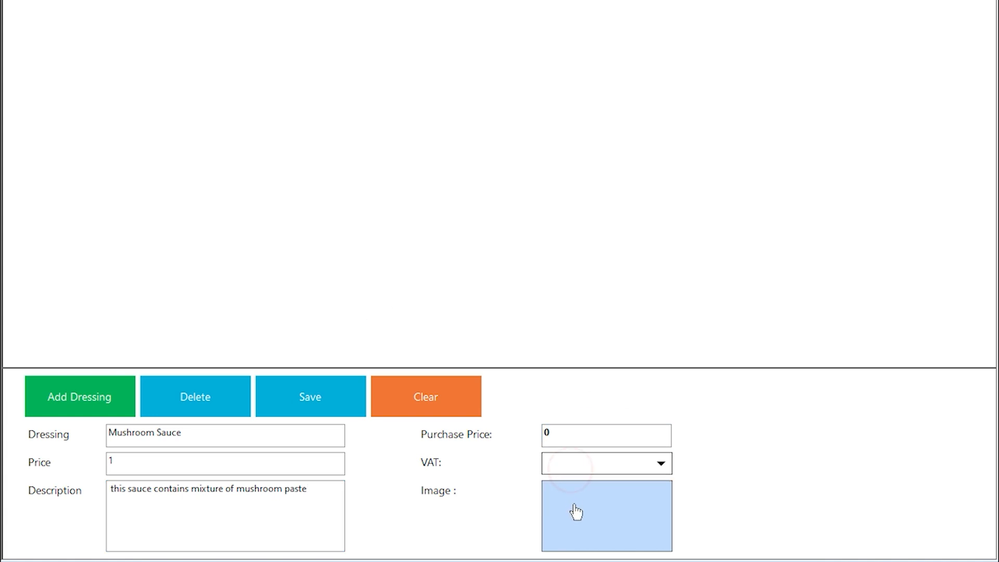
left_click(76, 379)
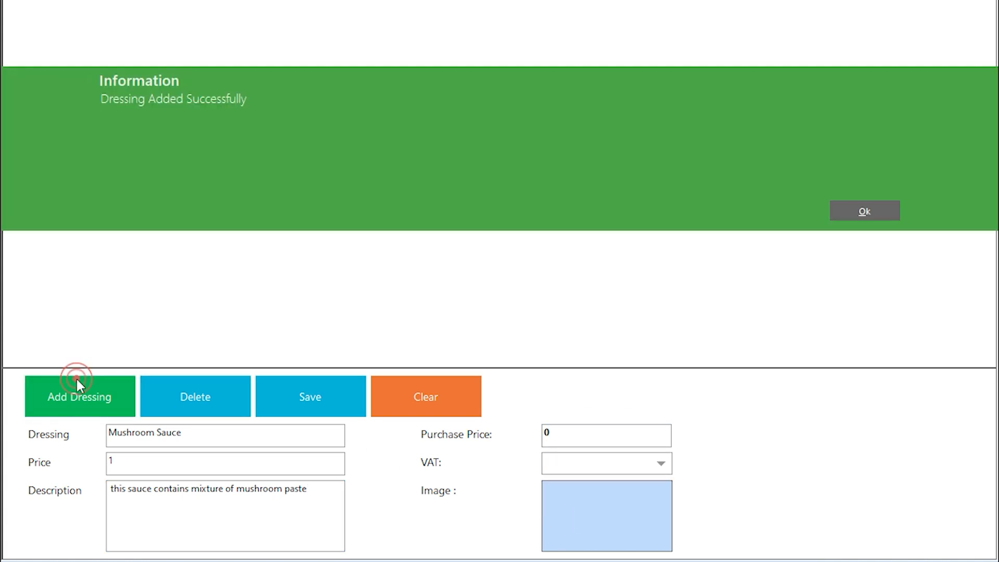
left_click(875, 214)
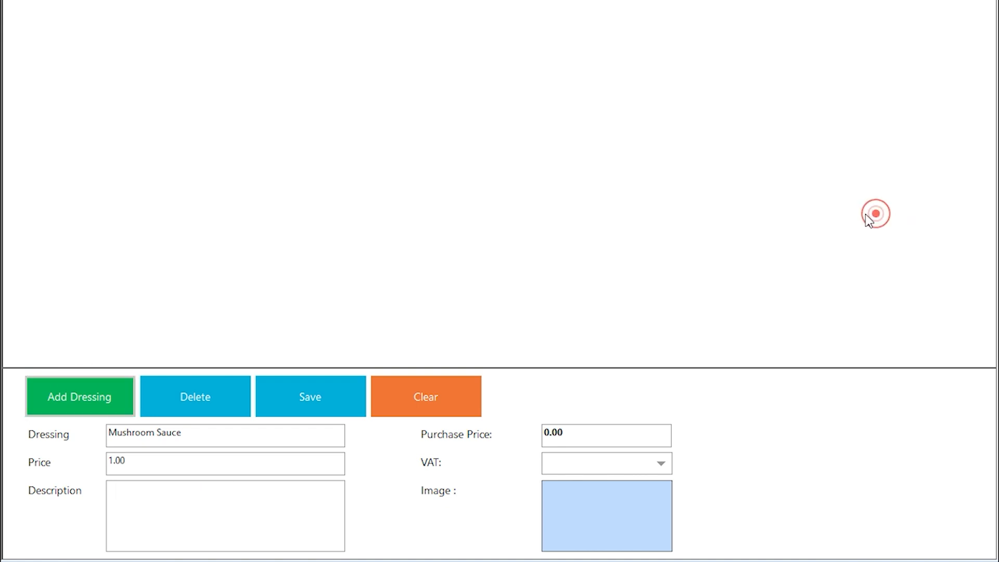
left_click(141, 36)
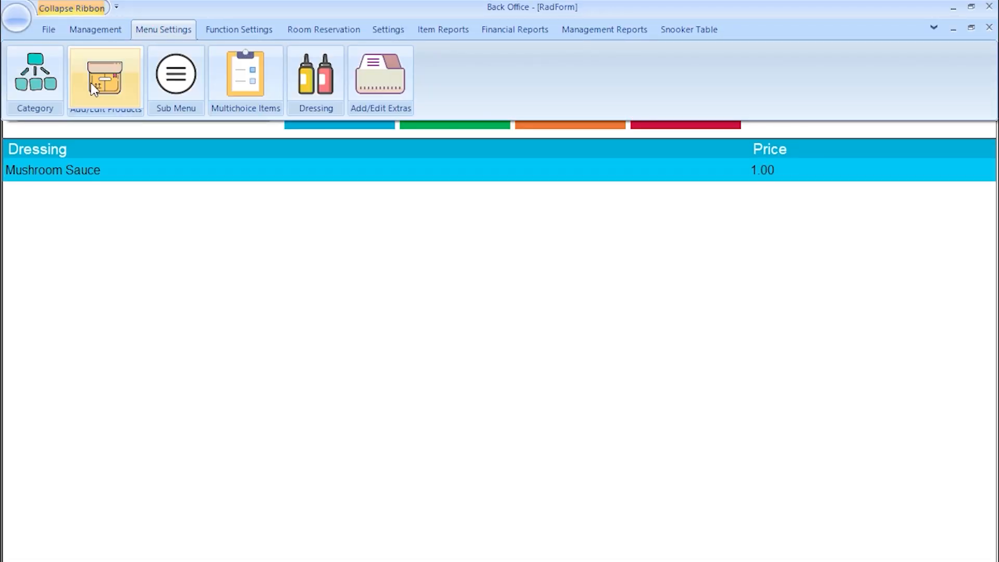
- Set Pepporani Pizza's dressing to Pizza Dressing and save the product
left_click(107, 90)
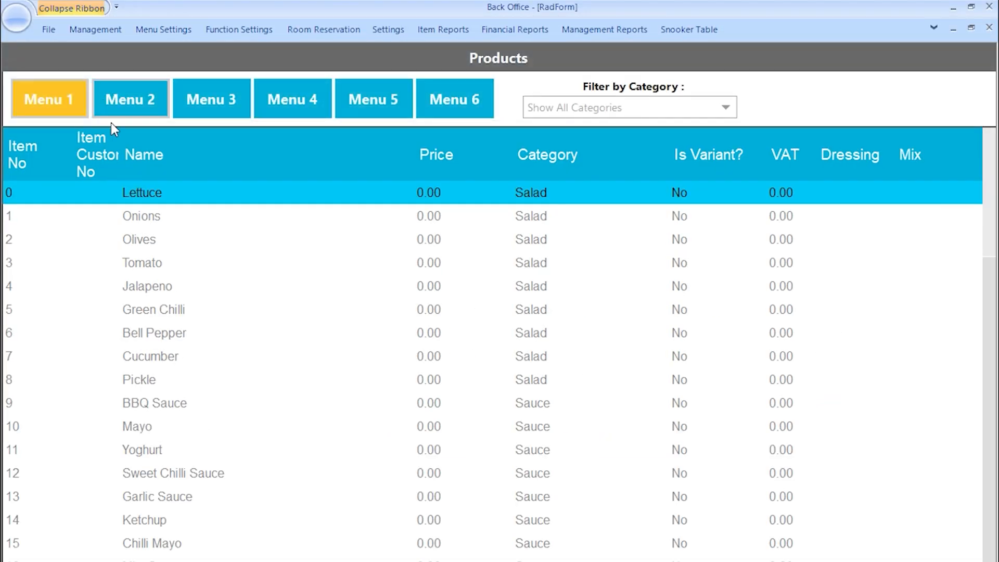
scroll(139, 474, "down", 7)
left_click(159, 489)
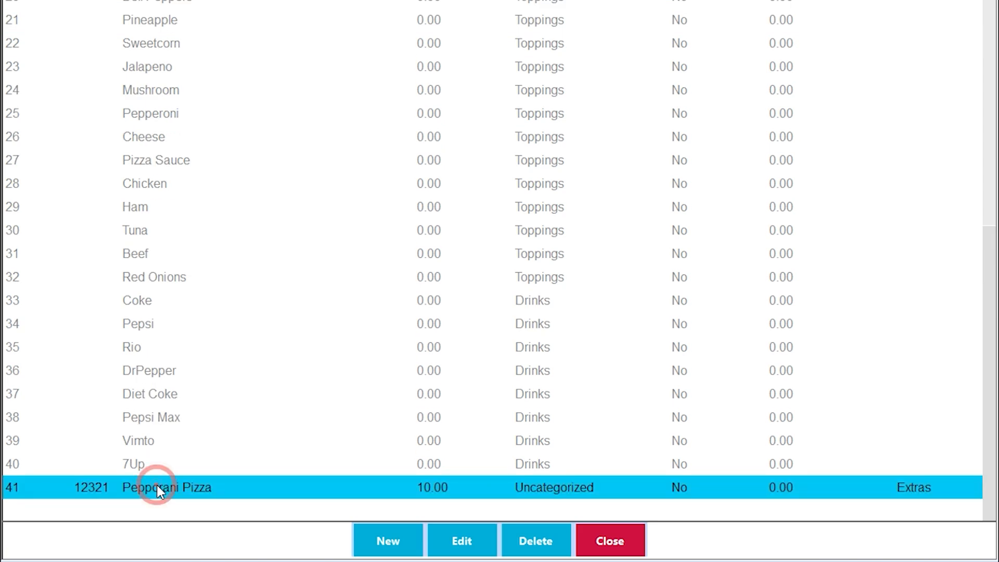
left_click(454, 537)
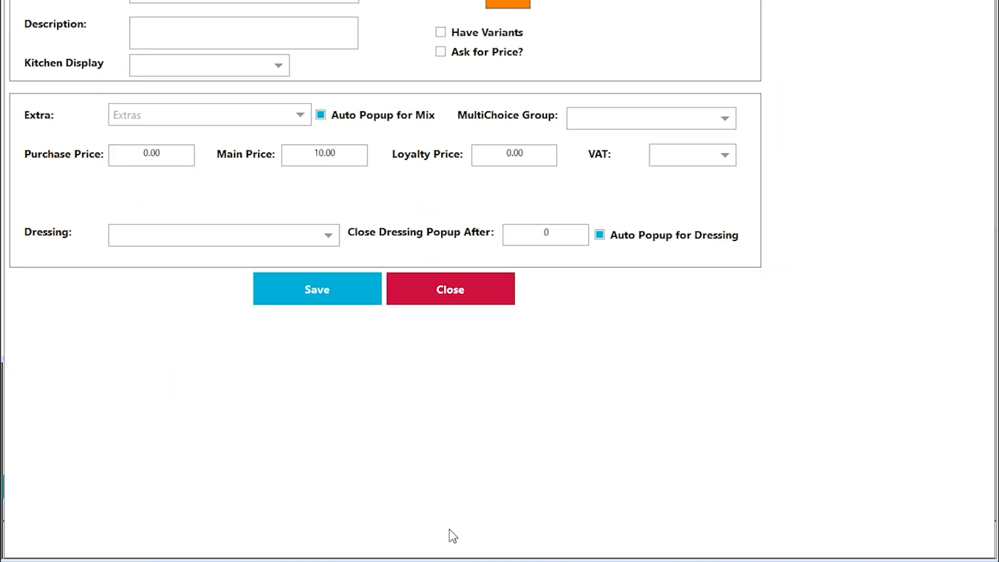
left_click(227, 434)
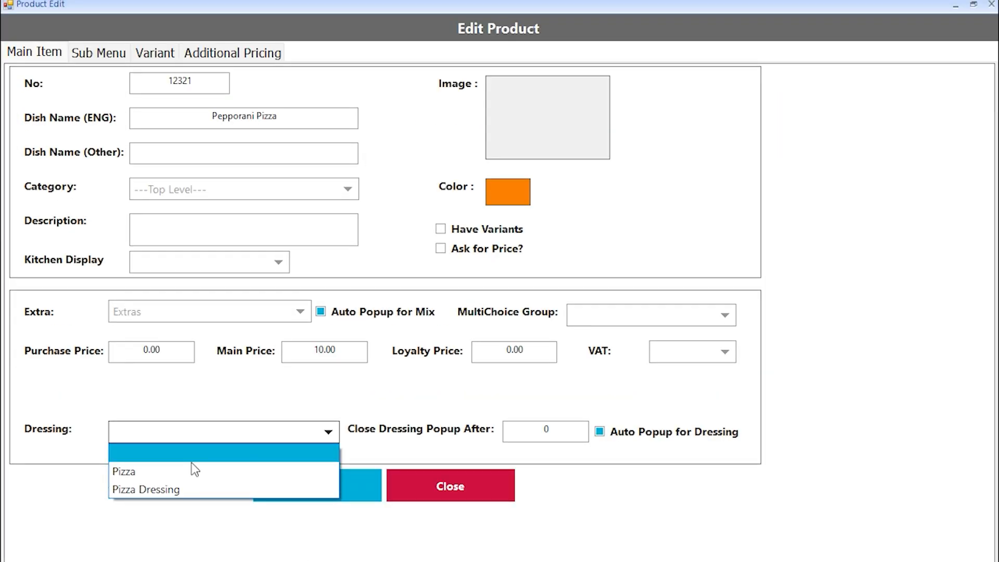
left_click(156, 488)
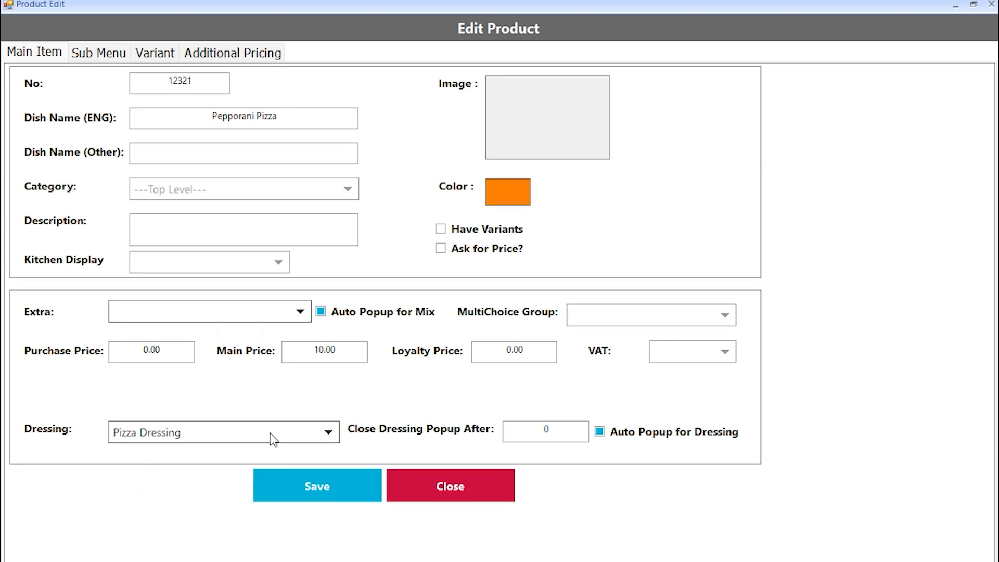
left_click(282, 491)
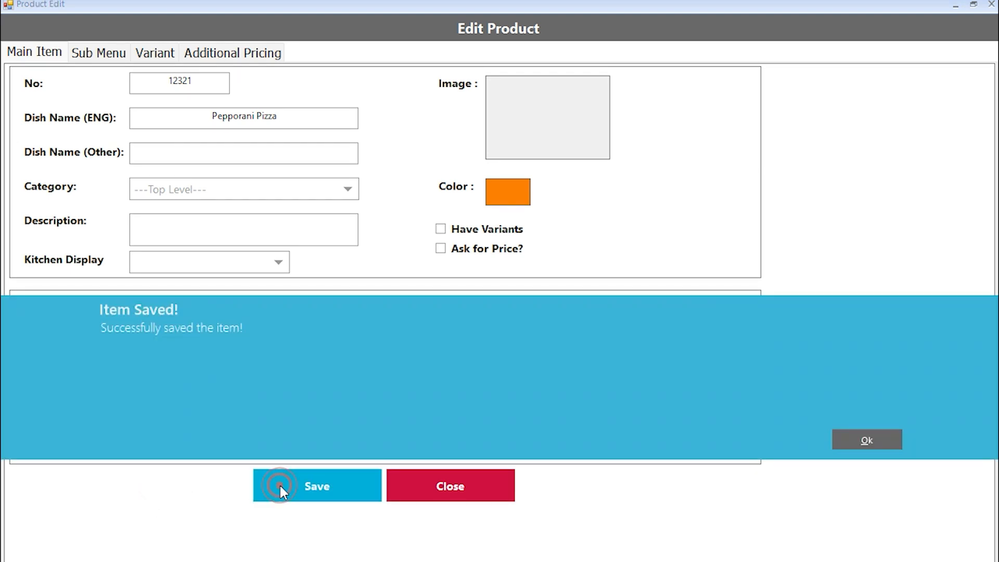
left_click(859, 440)
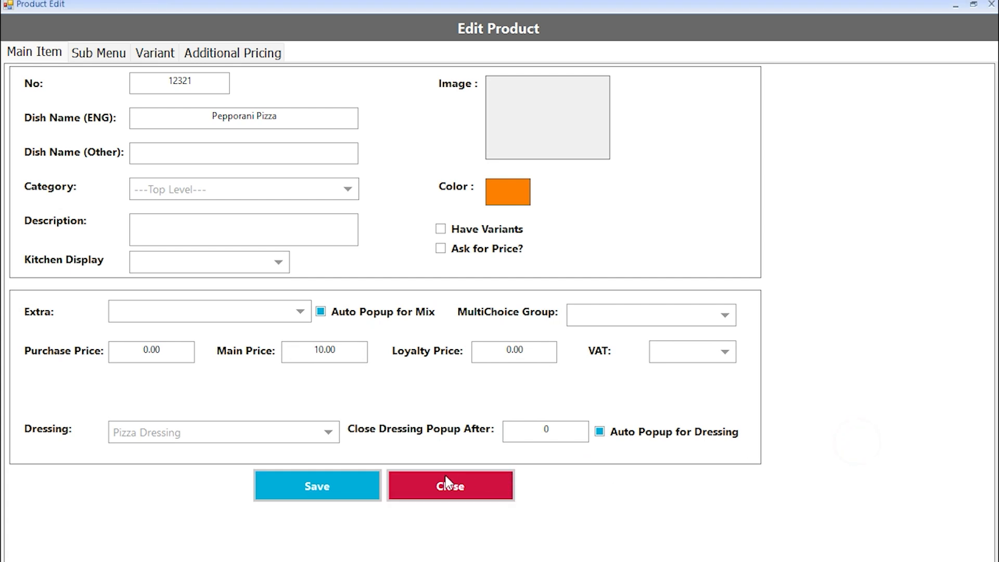
left_click(405, 478)
left_click(58, 33)
- On the sale screen, order Pepporani Pizza with Mushroom Sauce at 11.00, then close the screen
left_click(46, 91)
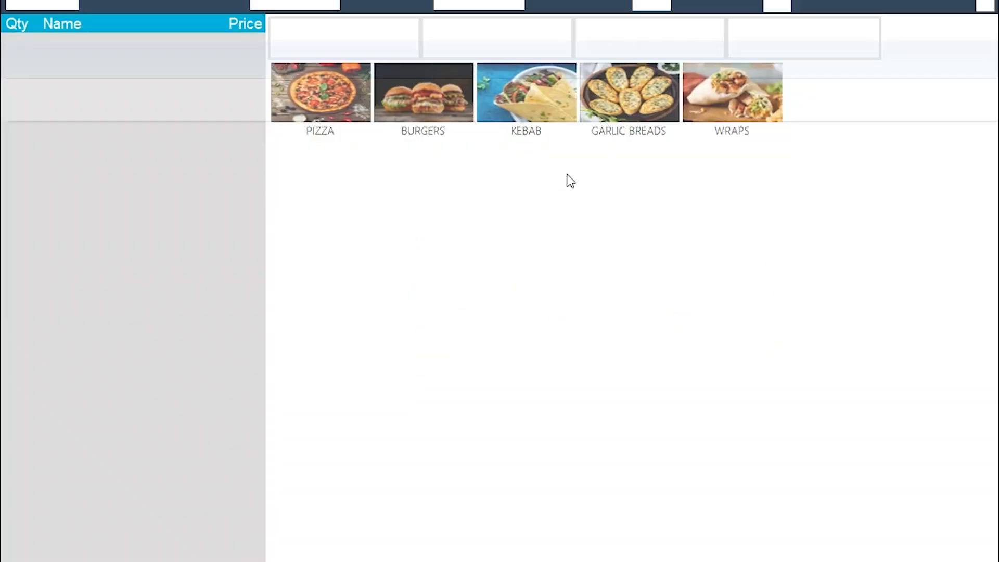
left_click(616, 259)
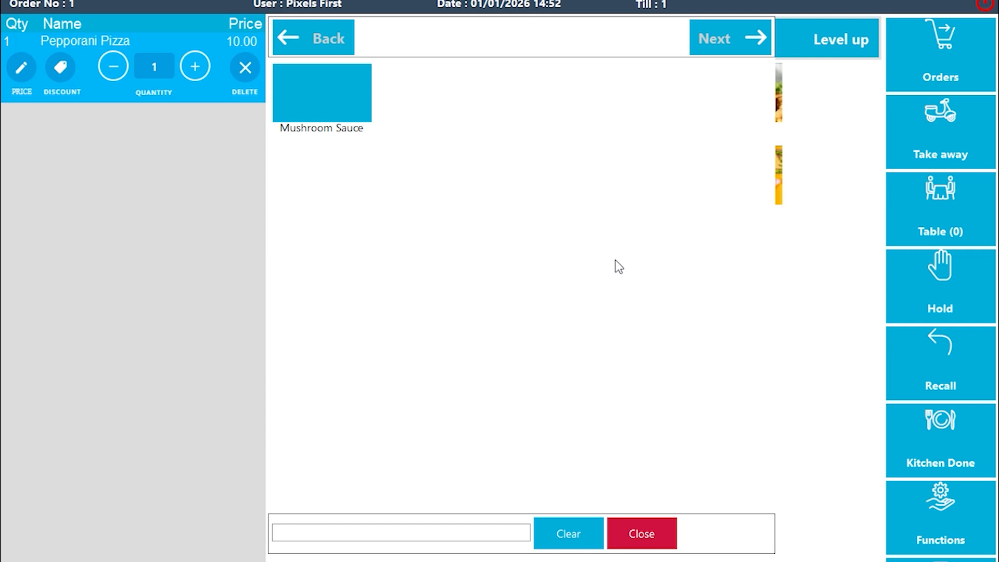
left_click(315, 101)
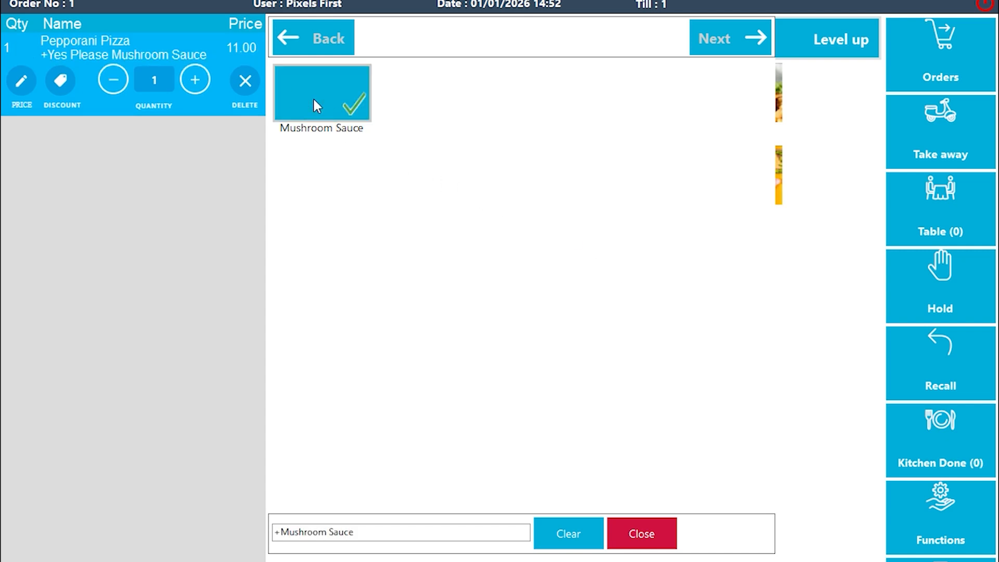
left_click(637, 533)
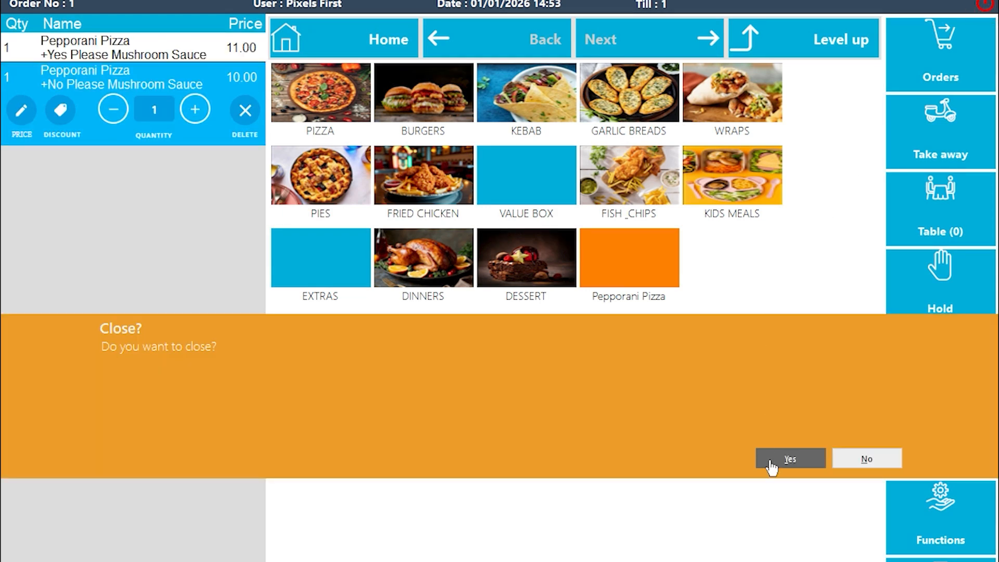
left_click(771, 466)
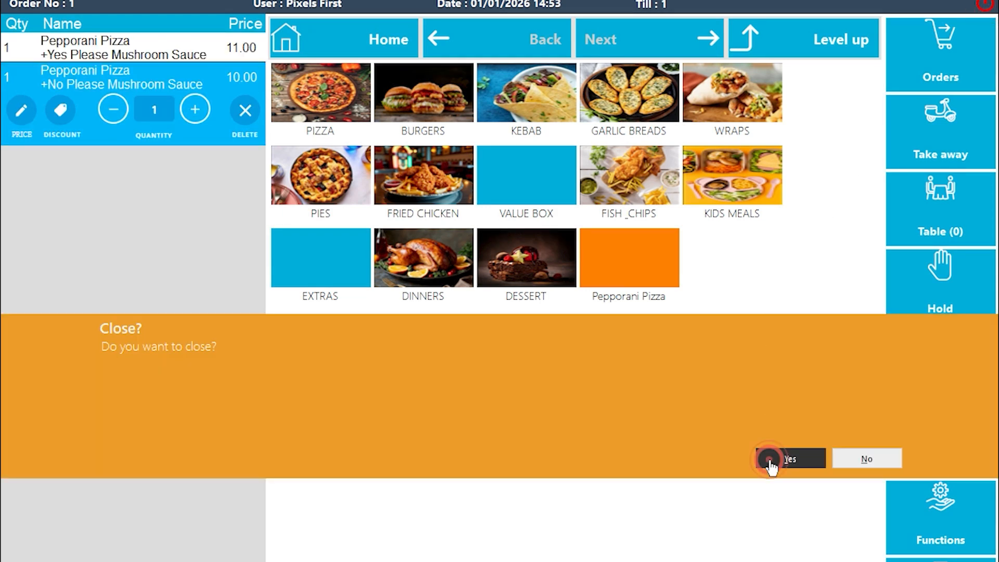